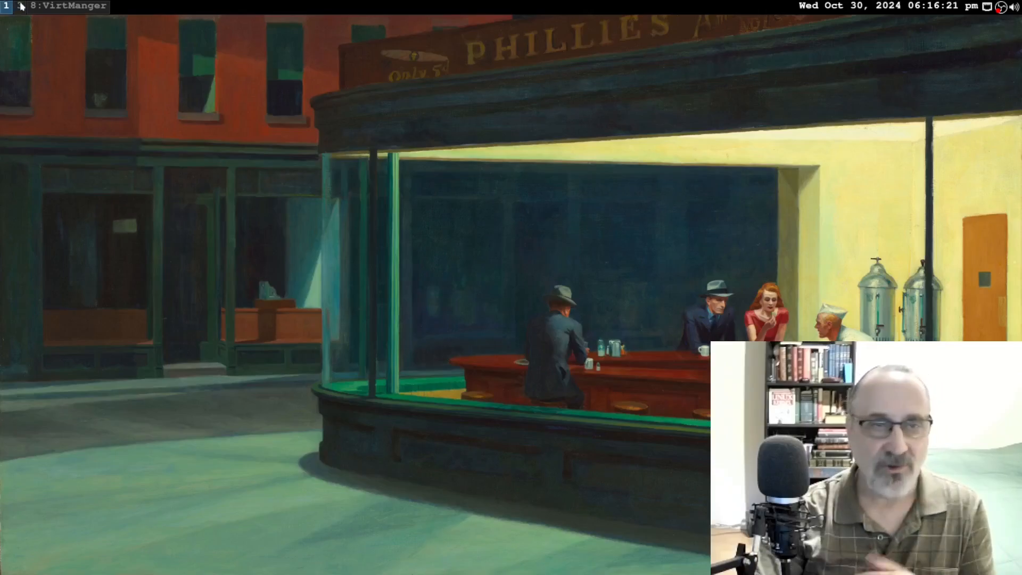
Switch to the browser workspace, open the Release Notes from Mozilla's Firefox Browsers page and read through to the Fixed section.
{"action": "left_click", "coordinate": [21, 7]}
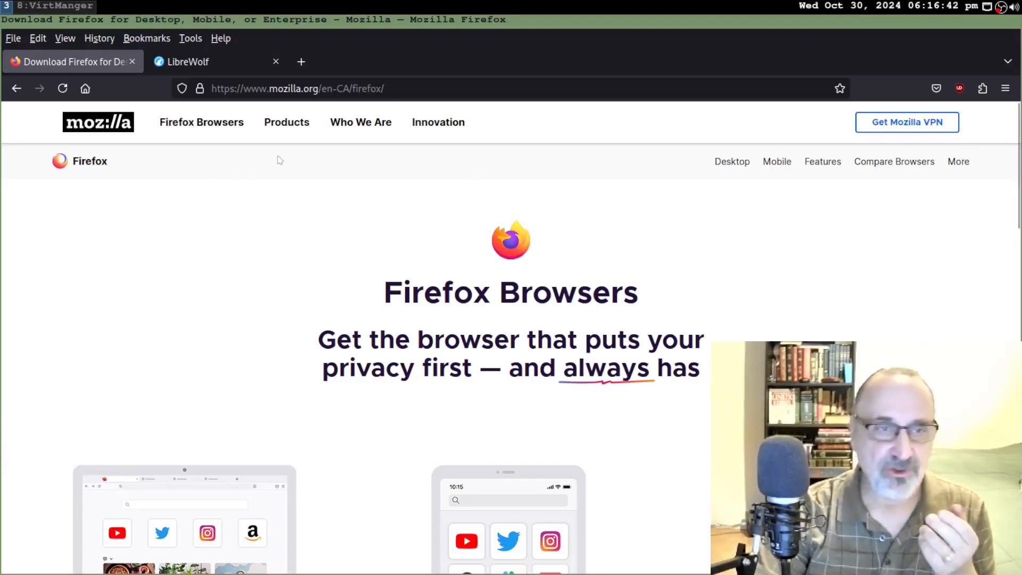
{"action": "mouse_move", "coordinate": [188, 126]}
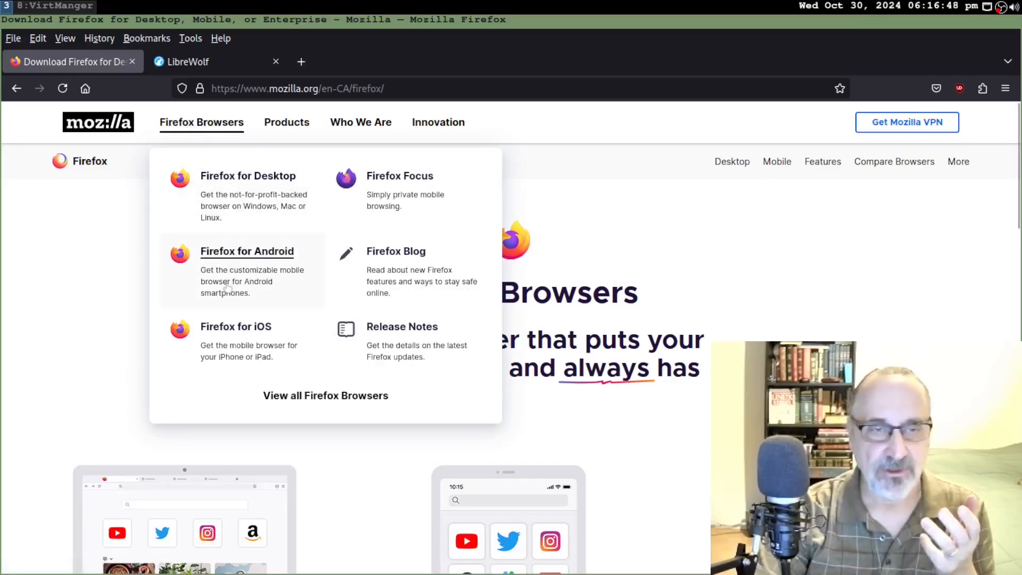
{"action": "left_click", "coordinate": [401, 326]}
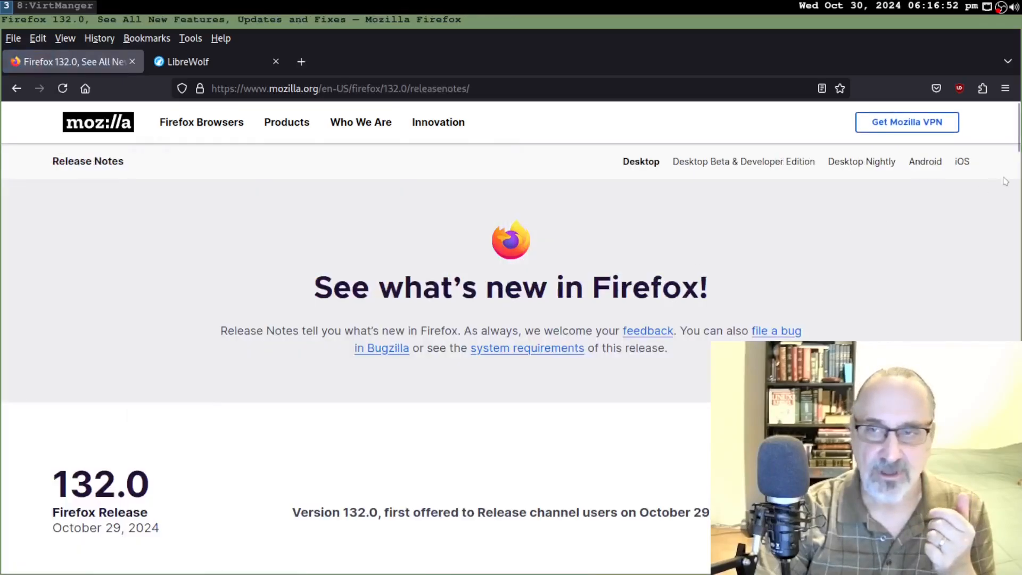
{"action": "scroll", "coordinate": [1014, 148], "scroll_direction": "down", "scroll_amount": 4}
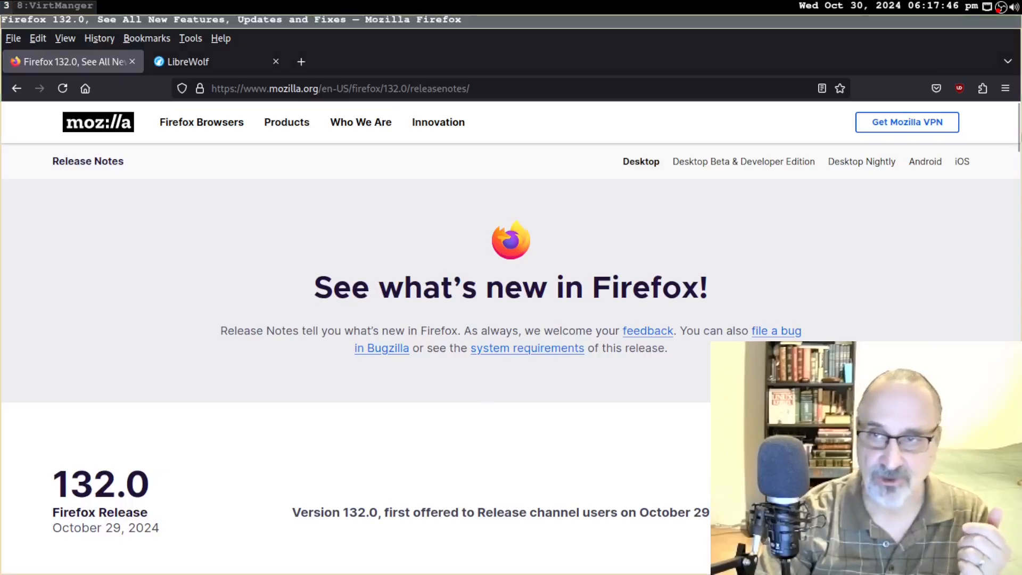
{"action": "left_click_drag", "start_coordinate": [1012, 127], "coordinate": [1013, 133]}
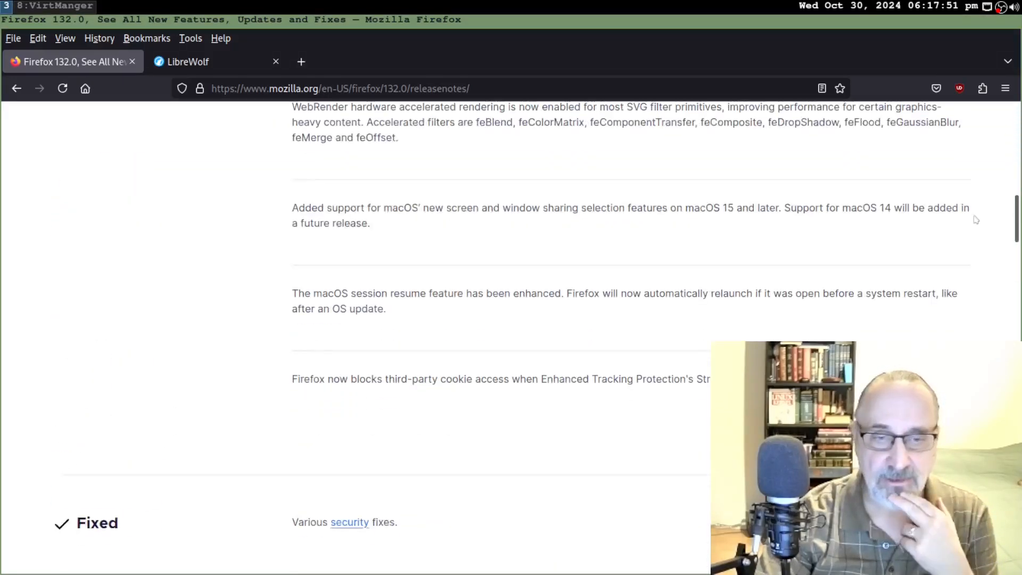
{"action": "left_click_drag", "start_coordinate": [976, 219], "coordinate": [973, 226]}
{"action": "scroll", "coordinate": [974, 226], "scroll_direction": "down", "scroll_amount": 5}
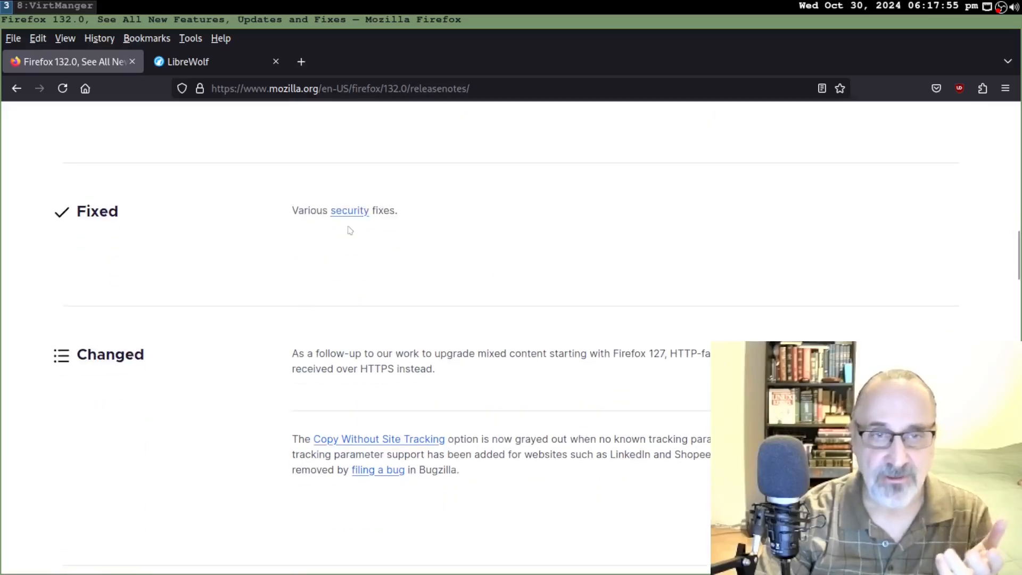
Open the security fixes advisory from the release notes and examine its vulnerability entries, including CVE-2024-10458.
{"action": "left_click", "coordinate": [353, 212]}
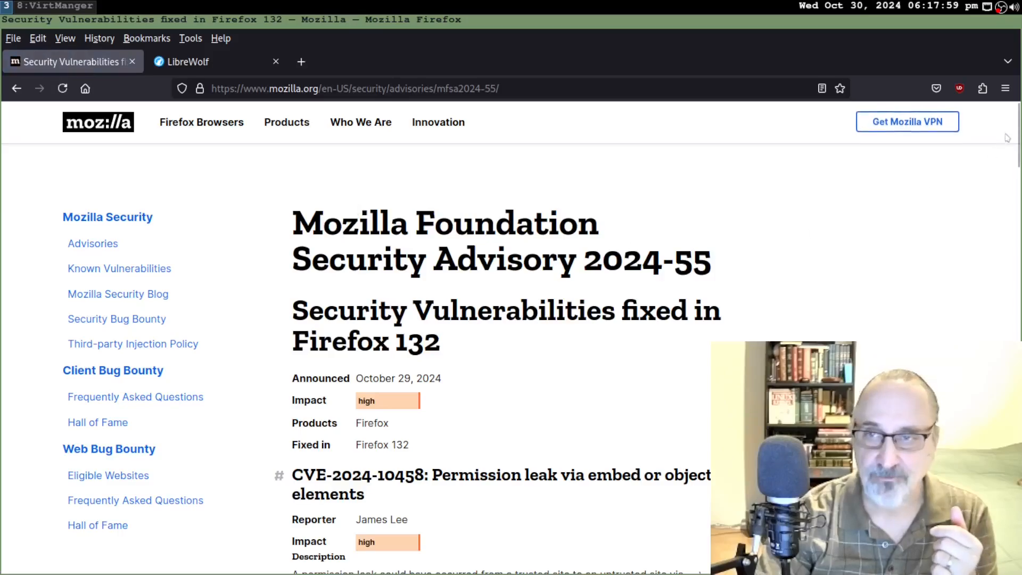
{"action": "scroll", "coordinate": [938, 175], "scroll_direction": "down", "scroll_amount": 3}
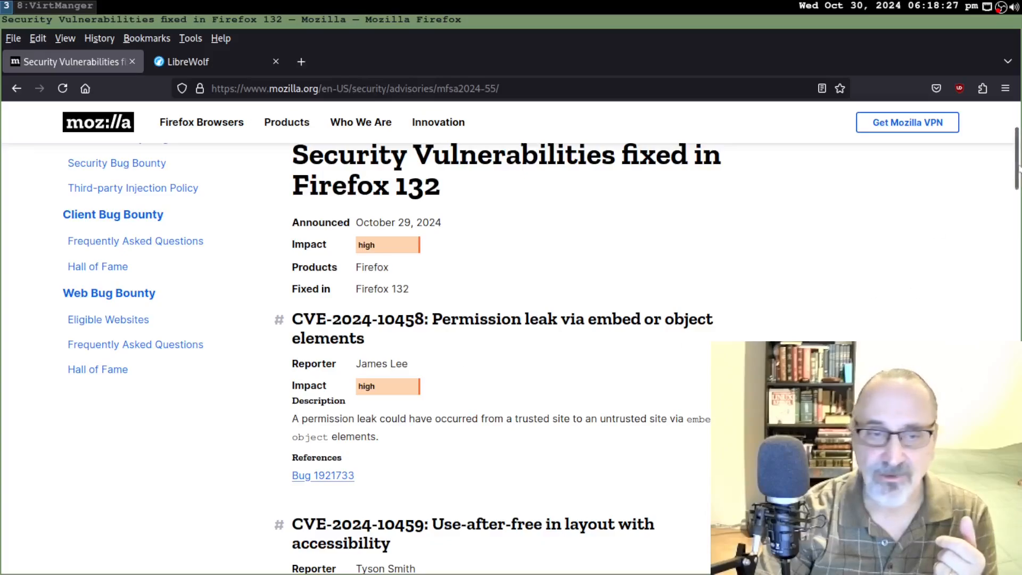
{"action": "left_click_drag", "start_coordinate": [1018, 169], "coordinate": [1009, 217]}
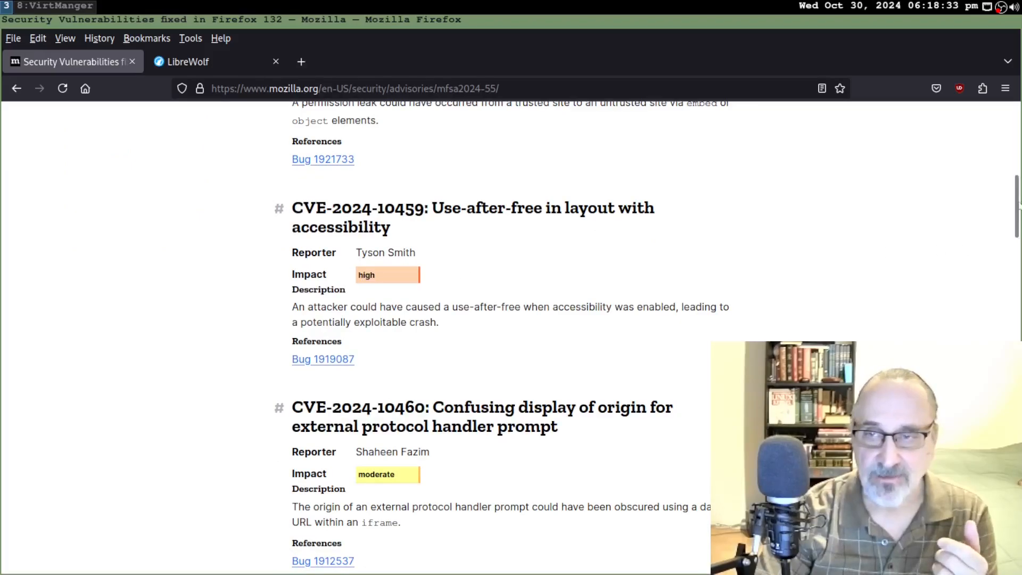
{"action": "left_click_drag", "start_coordinate": [1018, 205], "coordinate": [991, 244]}
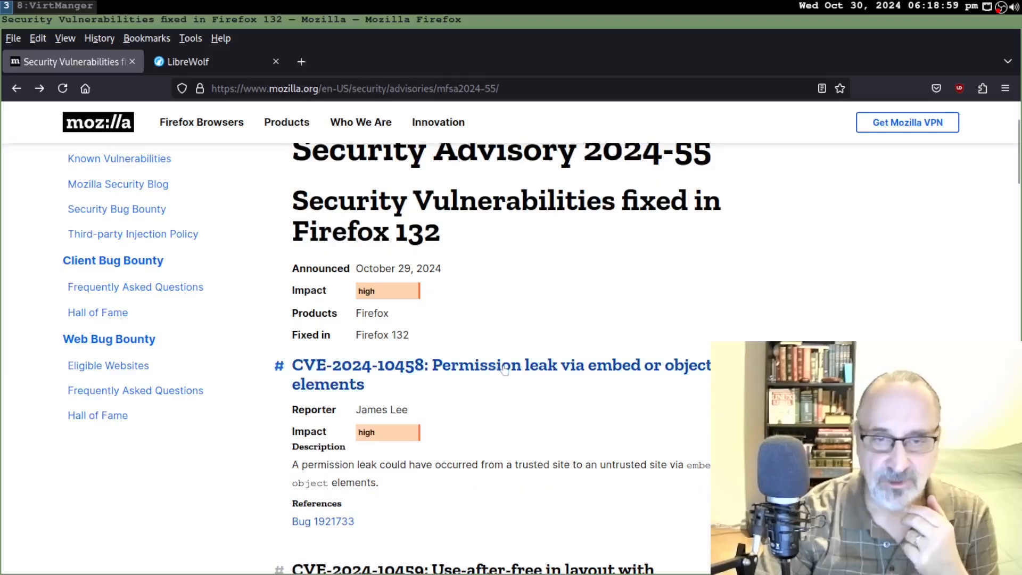
{"action": "left_click", "coordinate": [505, 370]}
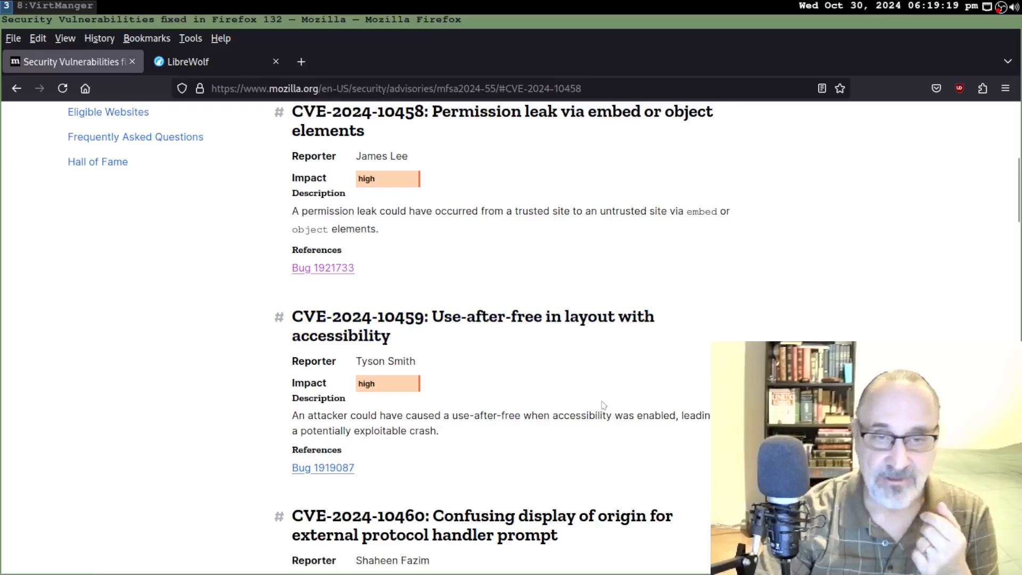
{"action": "scroll", "coordinate": [1011, 197], "scroll_direction": "down", "scroll_amount": 3}
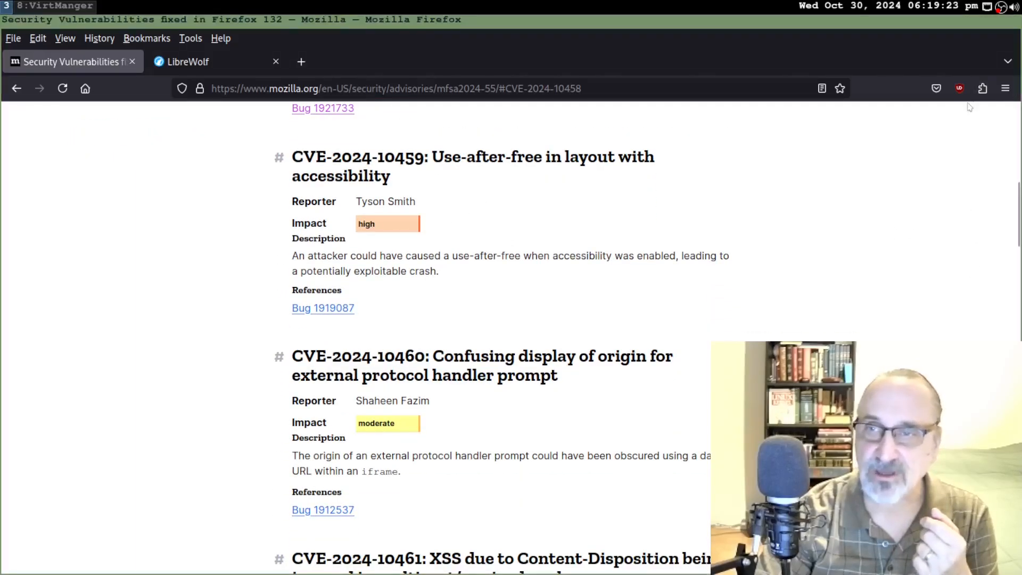
Enlarge the security advisory page to 120% zoom and return to its beginning.
{"action": "left_click", "coordinate": [1005, 88]}
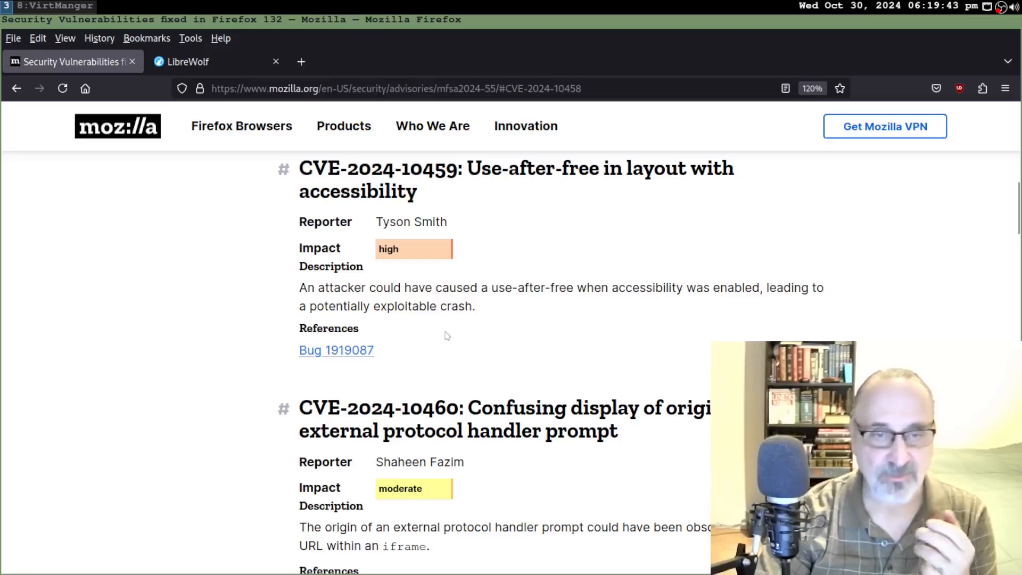
{"action": "key", "text": "Home"}
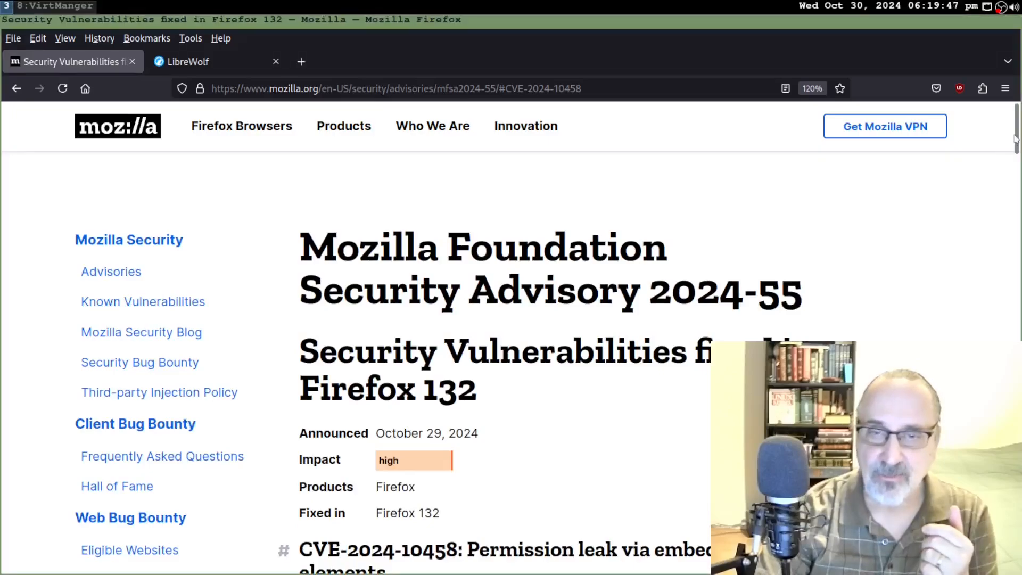
{"action": "left_click_drag", "start_coordinate": [1014, 139], "coordinate": [978, 107]}
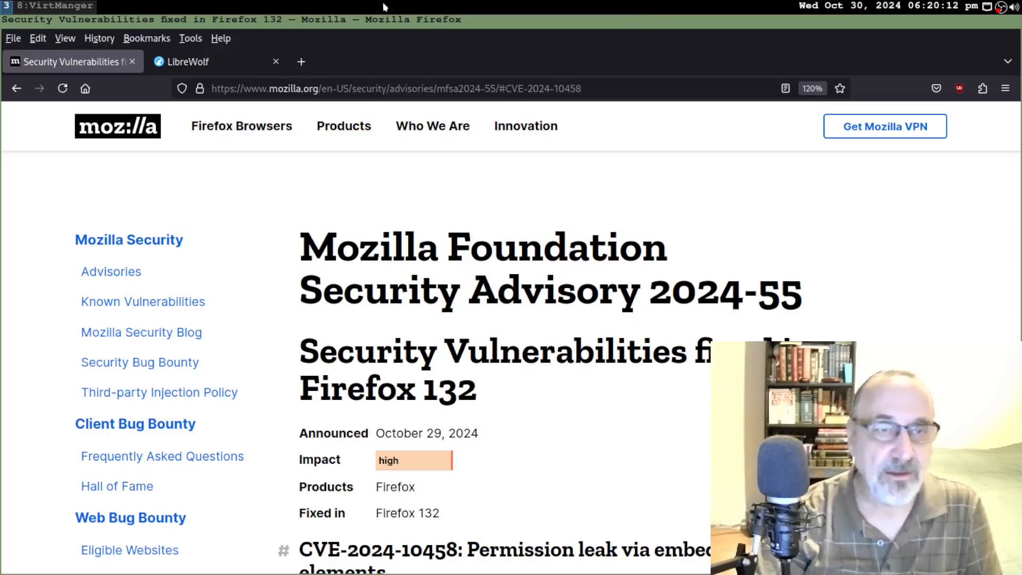
Switch to the open LibreWolf website and review its feature highlights and Contributing section.
{"action": "left_click", "coordinate": [215, 63]}
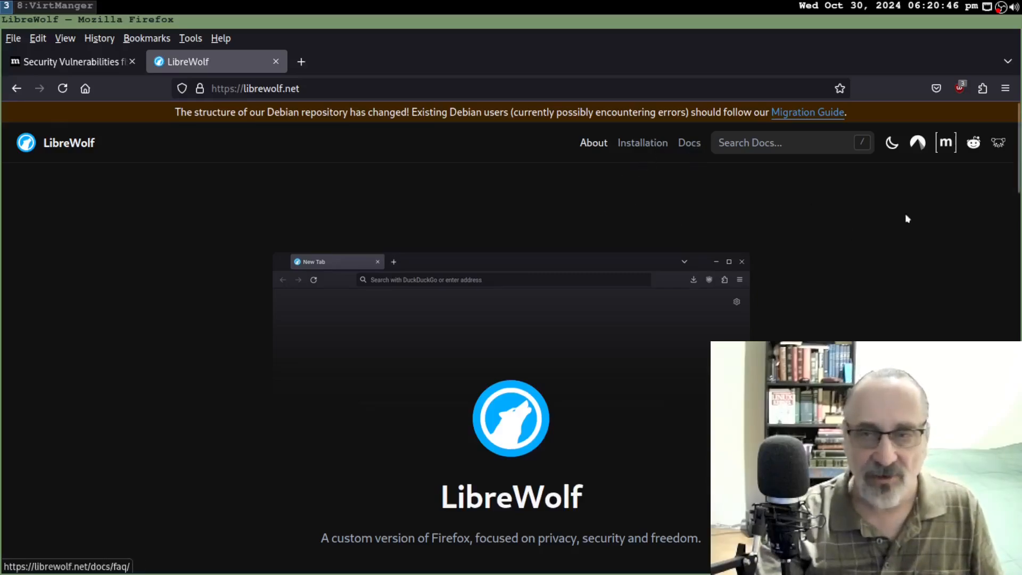
{"action": "left_click_drag", "start_coordinate": [1016, 154], "coordinate": [1016, 316]}
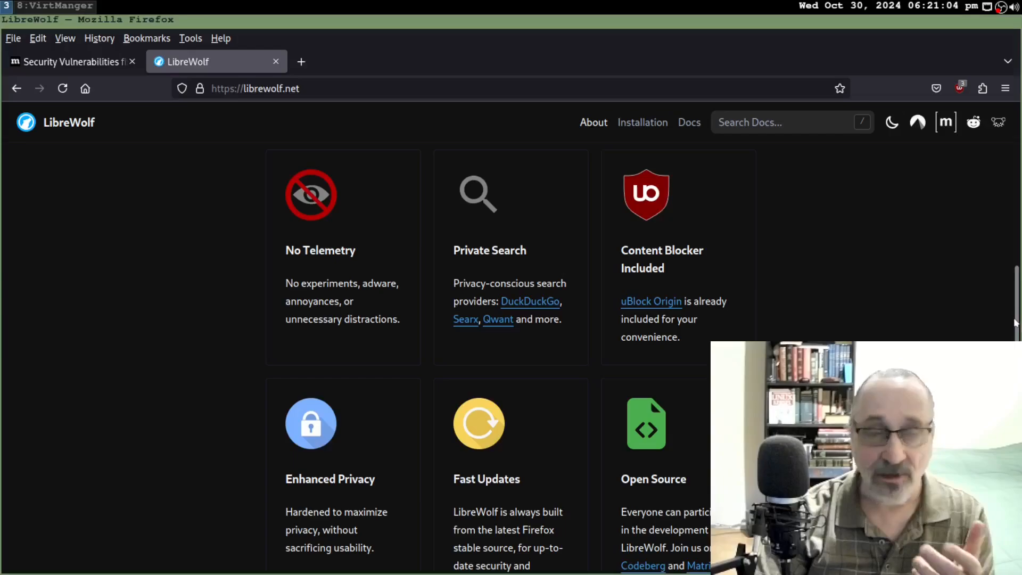
{"action": "scroll", "coordinate": [1015, 321], "scroll_direction": "down", "scroll_amount": 5}
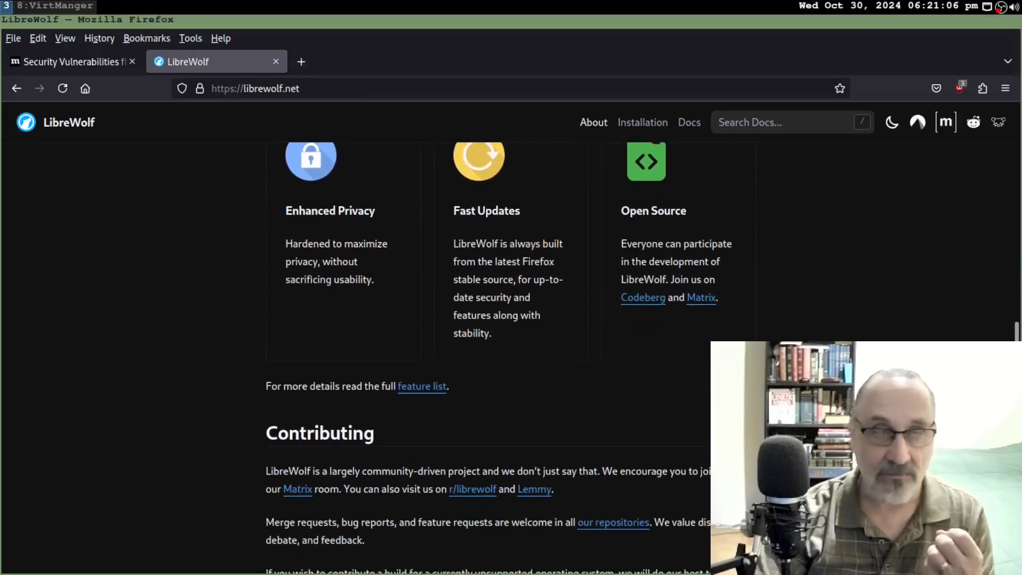
{"action": "scroll", "coordinate": [1014, 321], "scroll_direction": "down", "scroll_amount": 8}
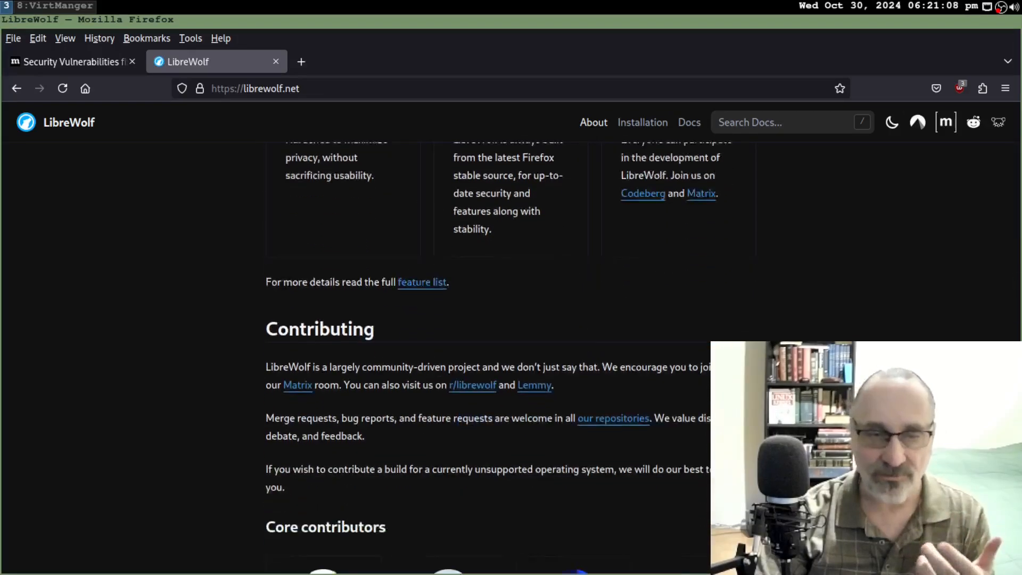
{"action": "left_click_drag", "start_coordinate": [1016, 488], "coordinate": [1015, 144]}
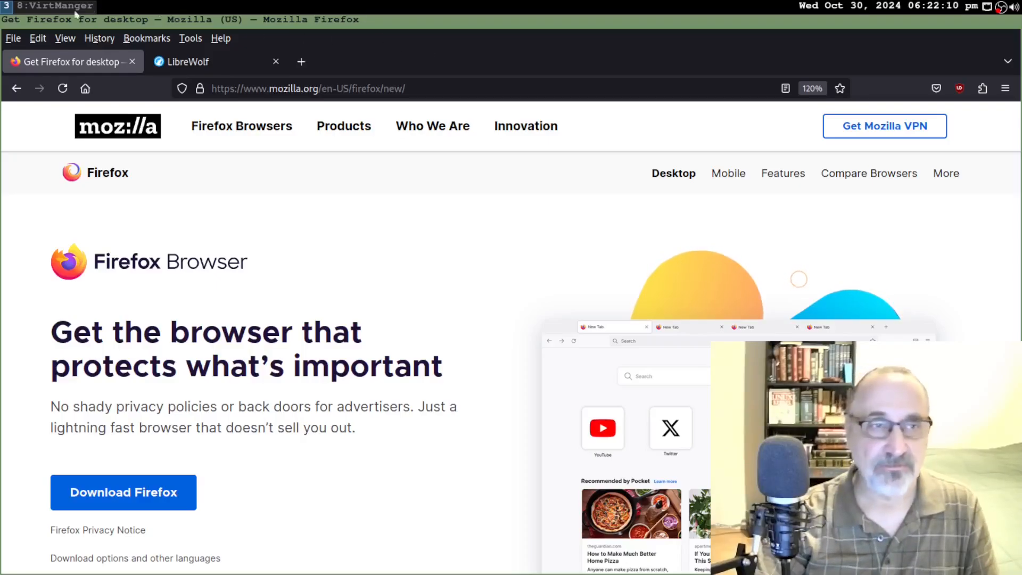
Switch to the Arch Linux virtual machine, open a terminal and run "sudo pacman -S firefox".
{"action": "key", "text": "super+1"}
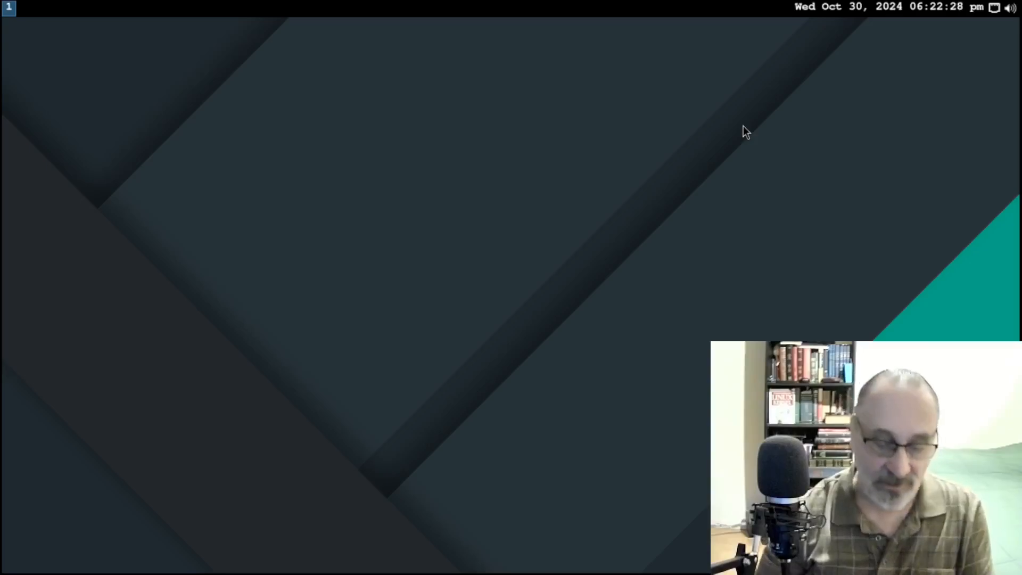
{"action": "key", "text": "super+Return"}
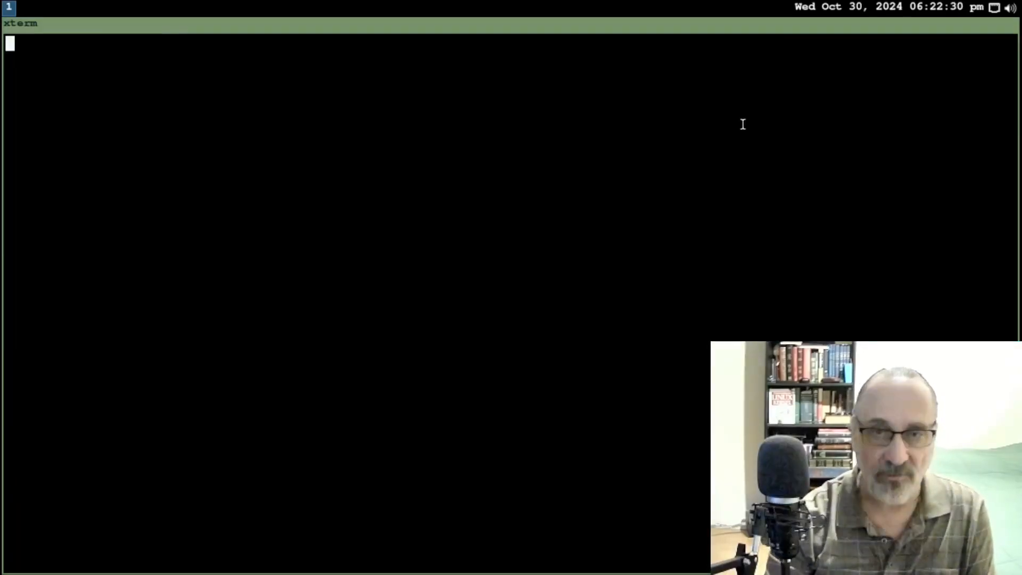
{"action": "type", "text": "s"}
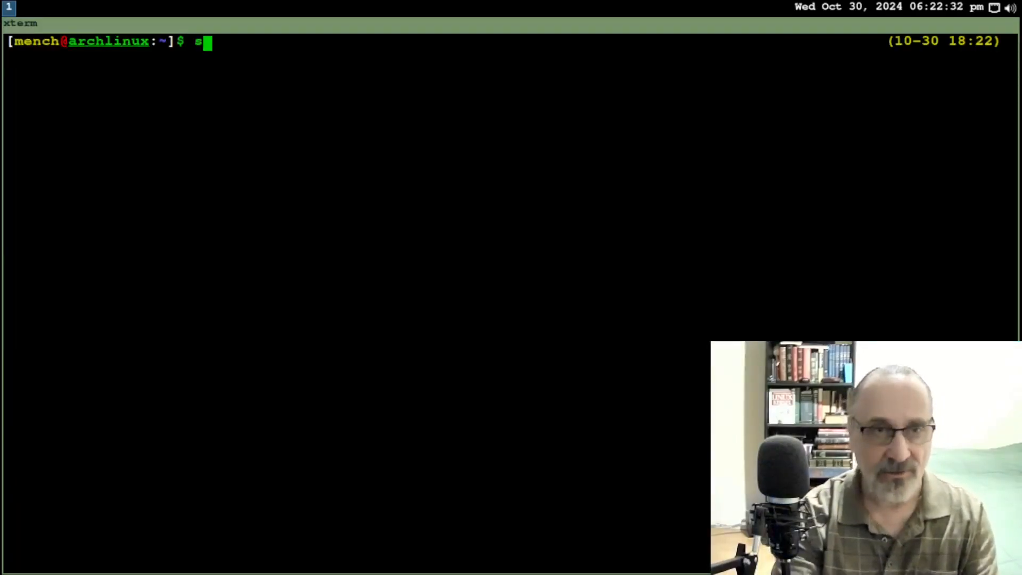
{"action": "type", "text": "udo pacman "}
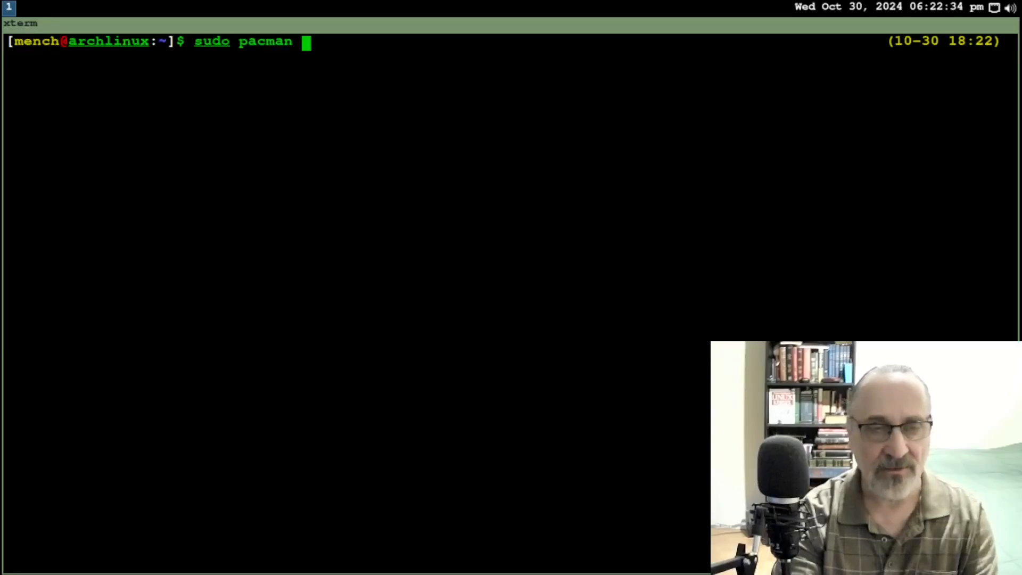
{"action": "type", "text": "-S "}
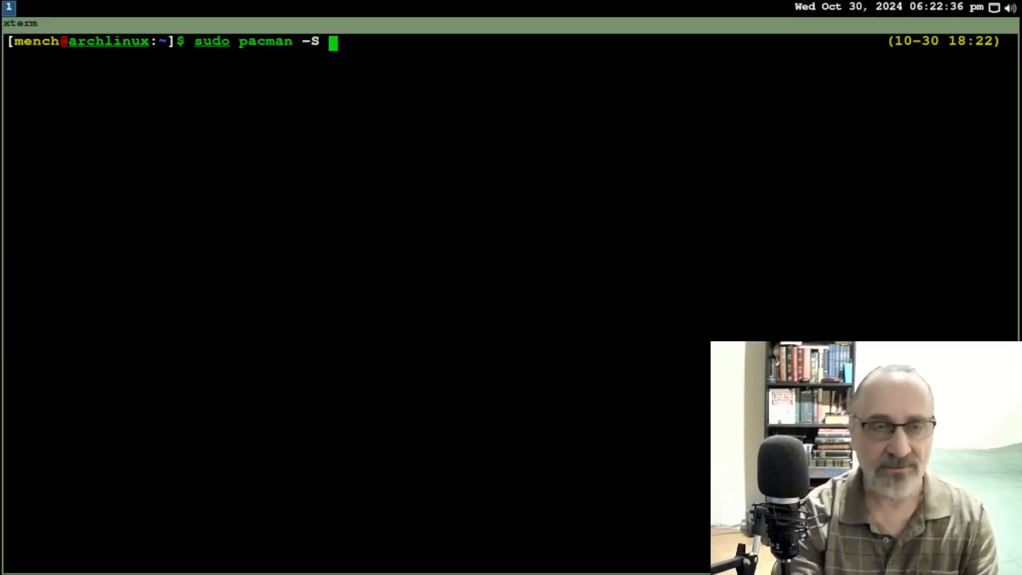
{"action": "type", "text": "firefox"}
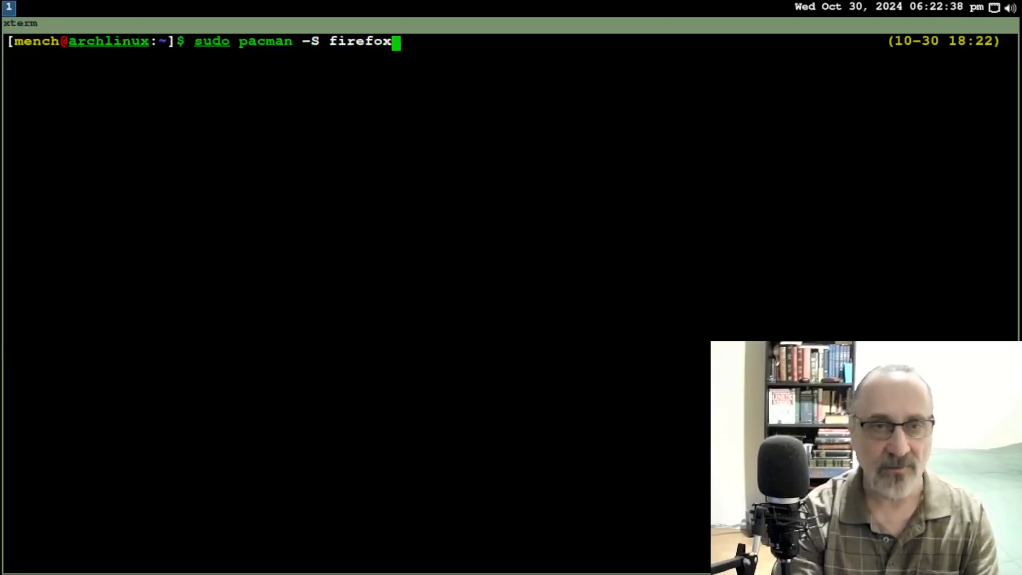
{"action": "key", "text": "Return"}
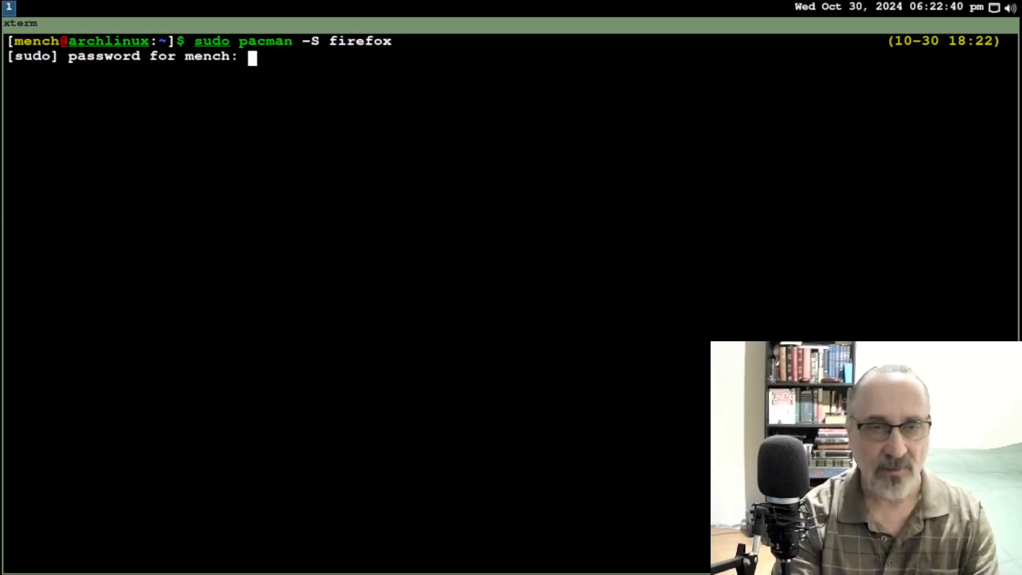
Enter the sudo password, accept the Firefox package installation and close the terminal once it completes.
{"action": "key", "text": "Return"}
{"action": "key", "text": "Return"}
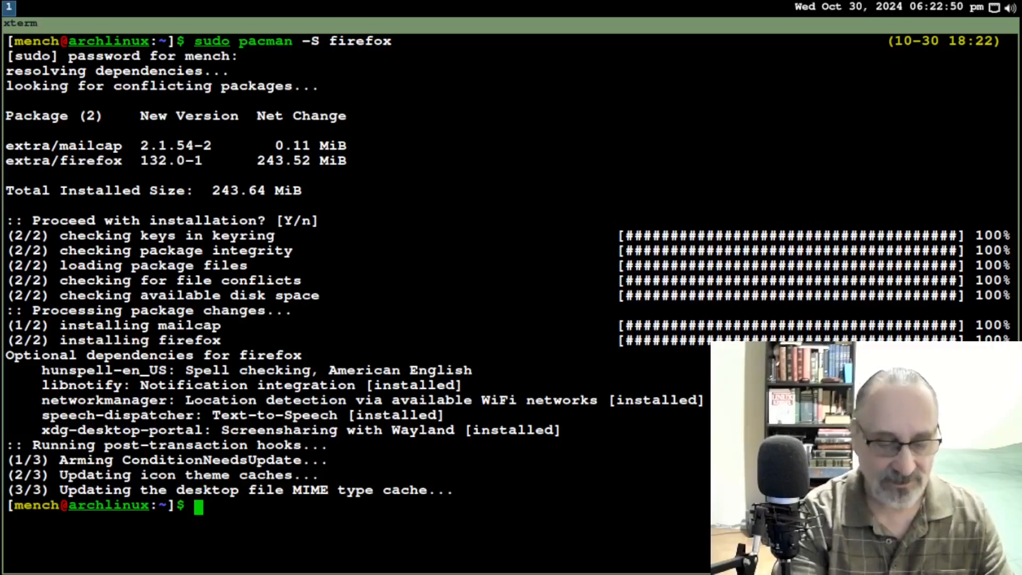
{"action": "key", "text": "super+shift+q"}
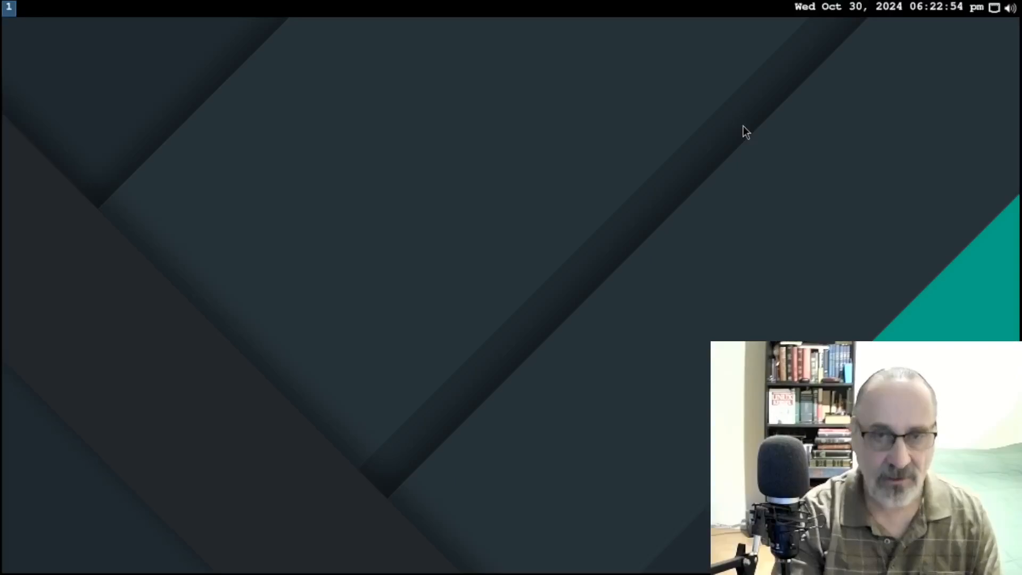
Launch the newly installed Firefox from the application launcher.
{"action": "key", "text": "super+d"}
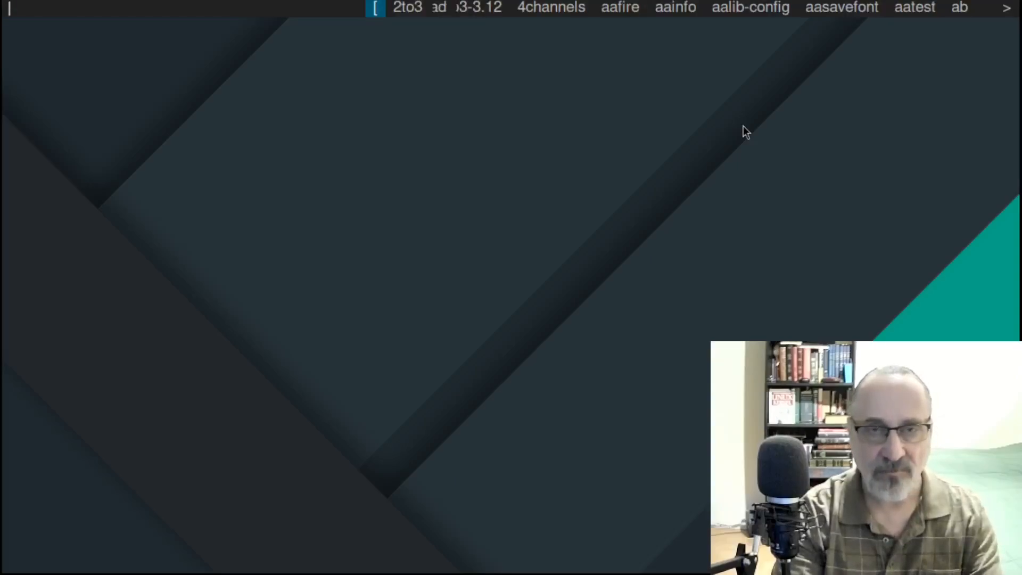
{"action": "type", "text": "fir"}
{"action": "key", "text": "Return"}
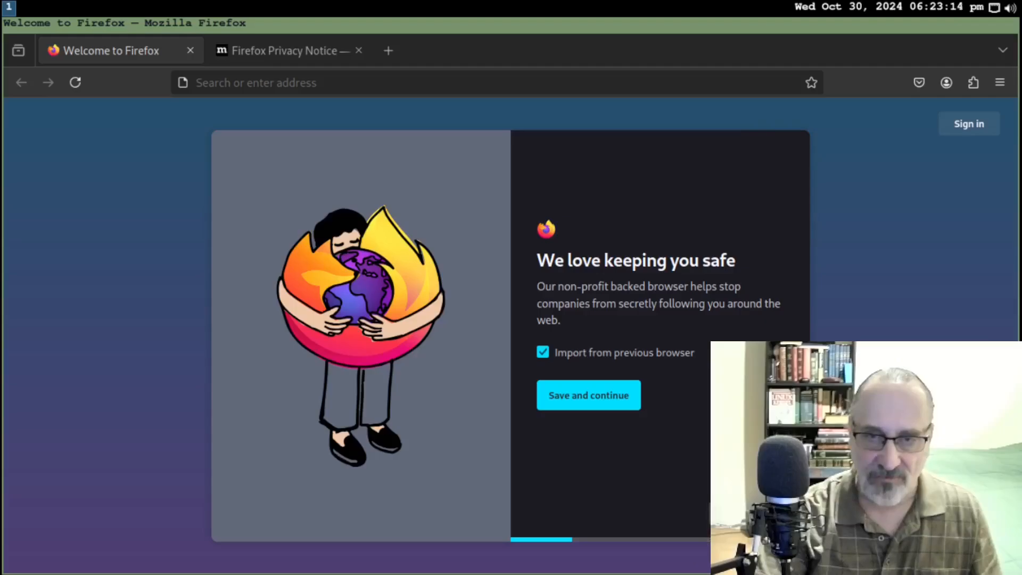
Skip the import, device sync and add-on pages of Firefox's welcome setup and start browsing.
{"action": "left_click", "coordinate": [753, 514]}
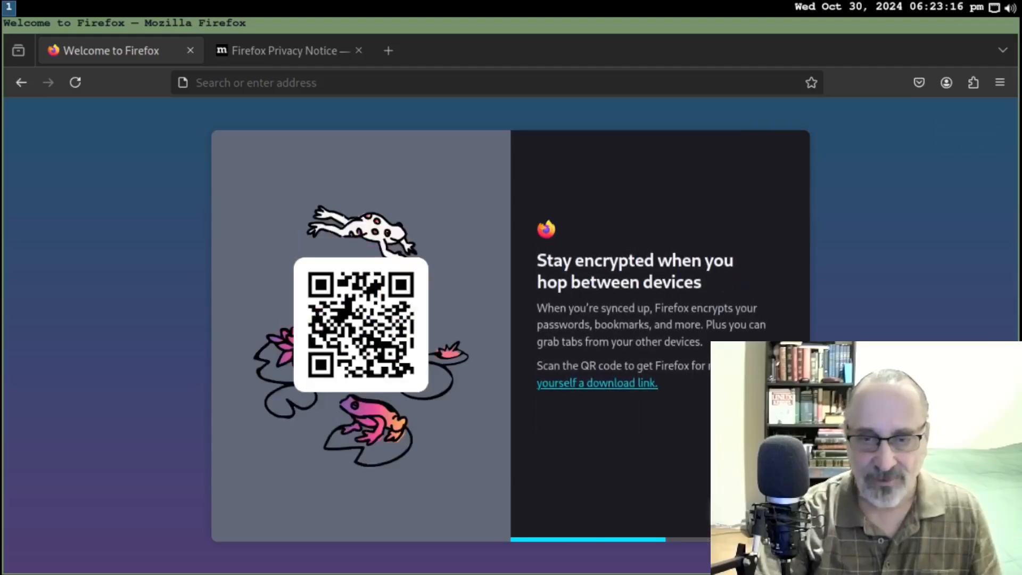
{"action": "left_click", "coordinate": [752, 514]}
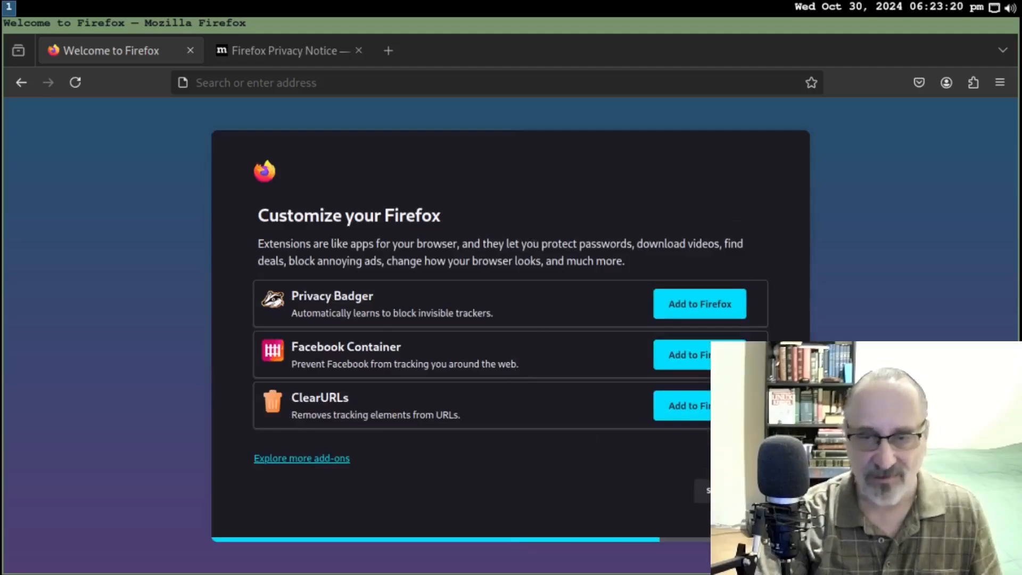
{"action": "left_click", "coordinate": [703, 489]}
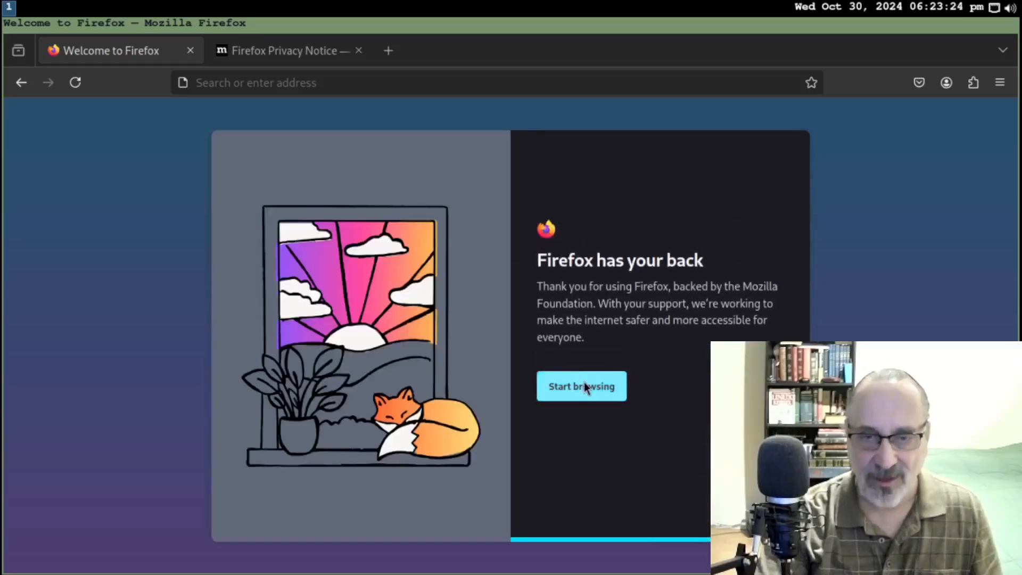
{"action": "left_click", "coordinate": [584, 385]}
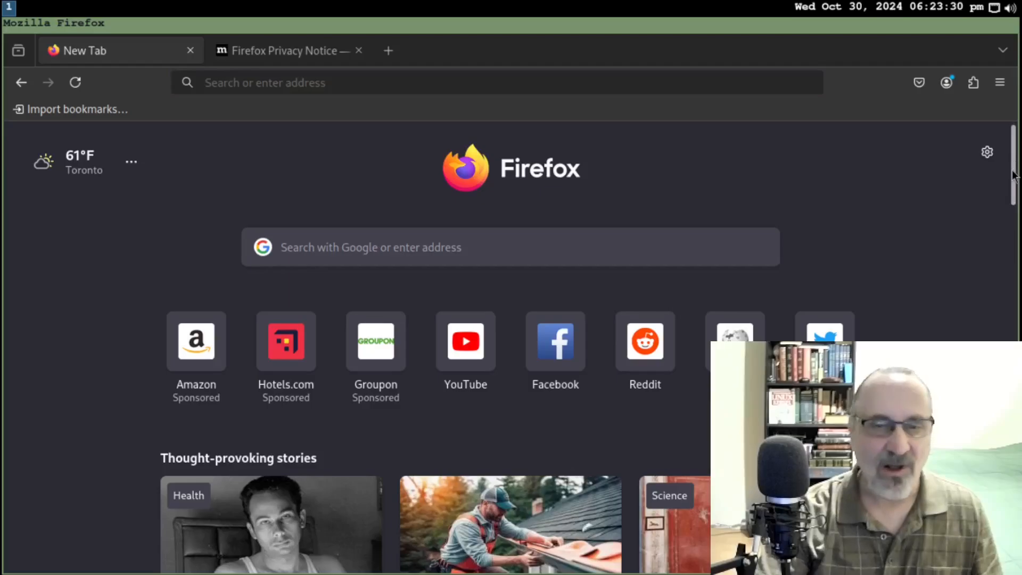
Look through the recommended and sponsored stories on the new tab page.
{"action": "scroll", "coordinate": [998, 230], "scroll_direction": "down", "scroll_amount": 5}
{"action": "scroll", "coordinate": [999, 230], "scroll_direction": "down", "scroll_amount": 15}
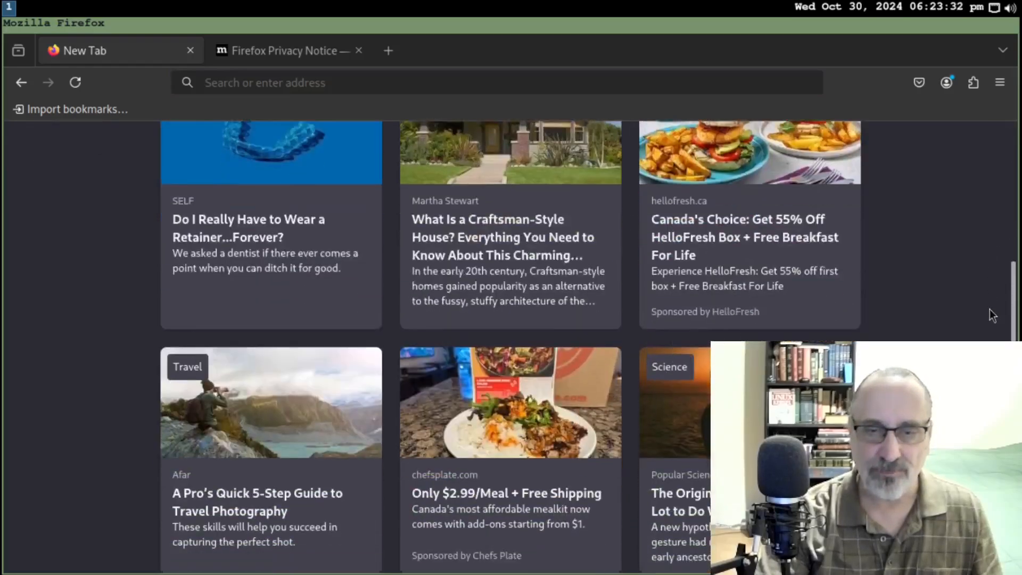
{"action": "scroll", "coordinate": [994, 324], "scroll_direction": "down", "scroll_amount": 13}
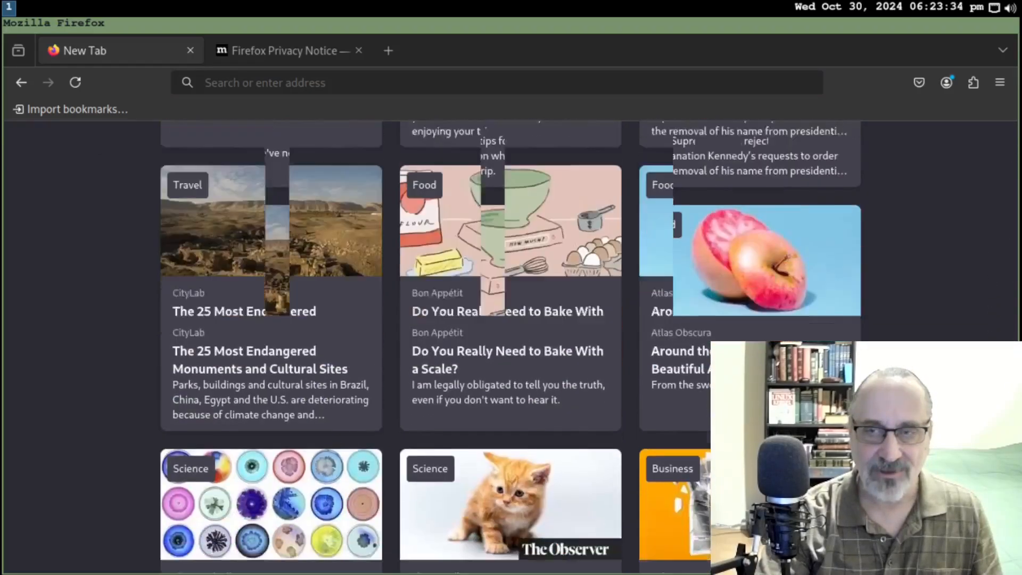
{"action": "scroll", "coordinate": [993, 323], "scroll_direction": "up", "scroll_amount": 16}
{"action": "scroll", "coordinate": [993, 323], "scroll_direction": "up", "scroll_amount": 17}
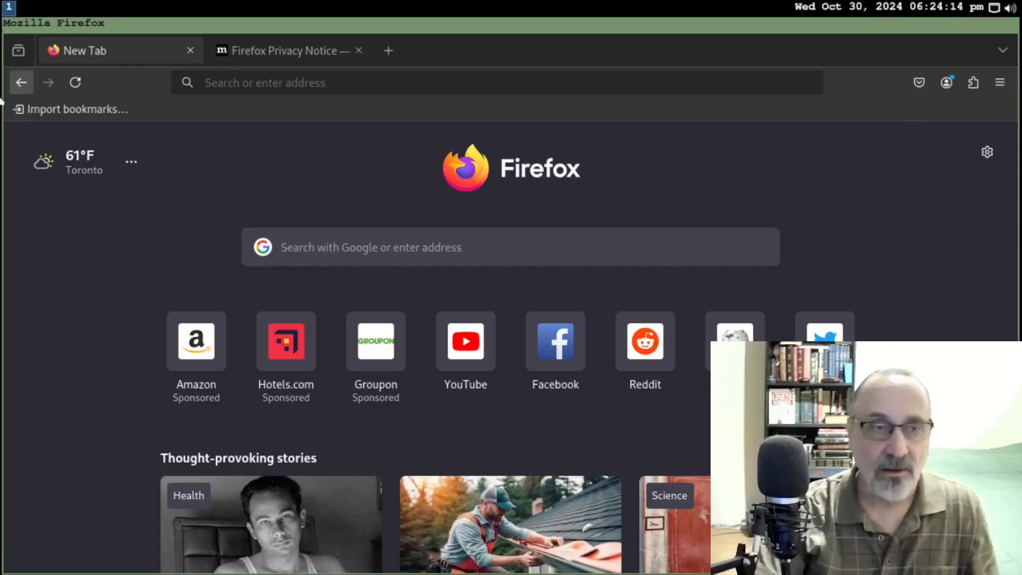
Remove the Firefox View button from the tab strip and switch the new tab page's weather display to Celsius.
{"action": "right_click", "coordinate": [19, 54]}
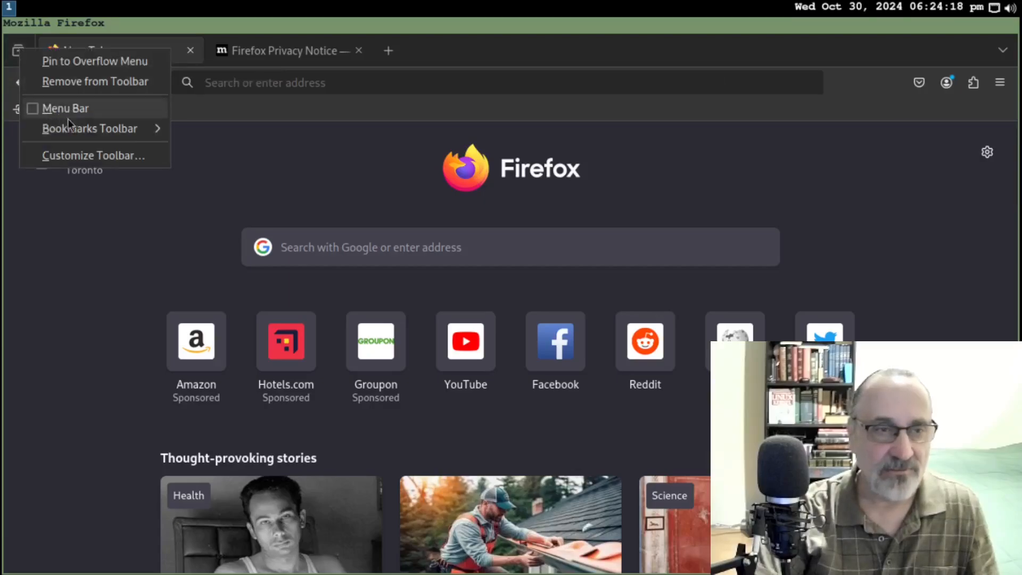
{"action": "left_click", "coordinate": [87, 84]}
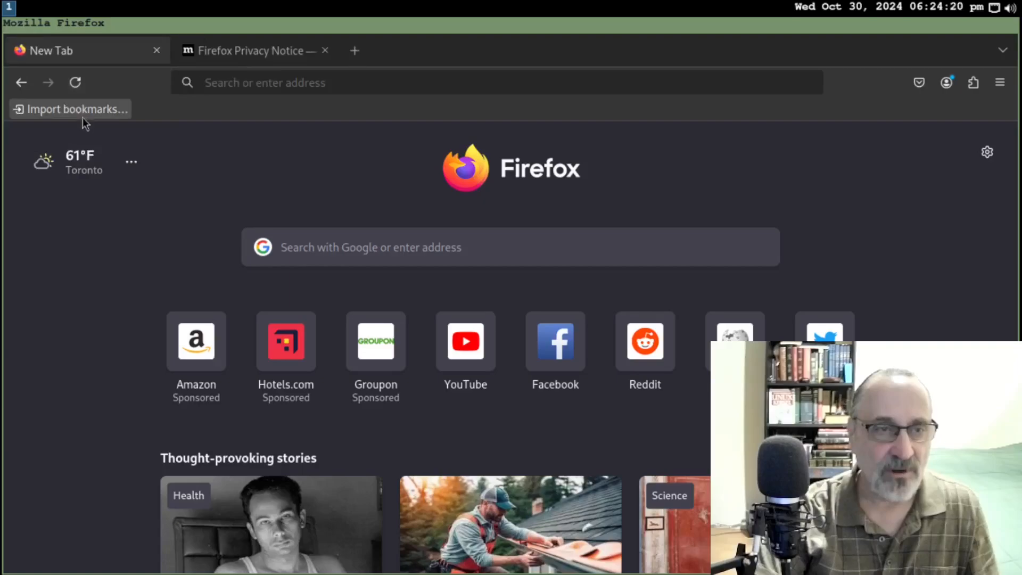
{"action": "left_click", "coordinate": [131, 163]}
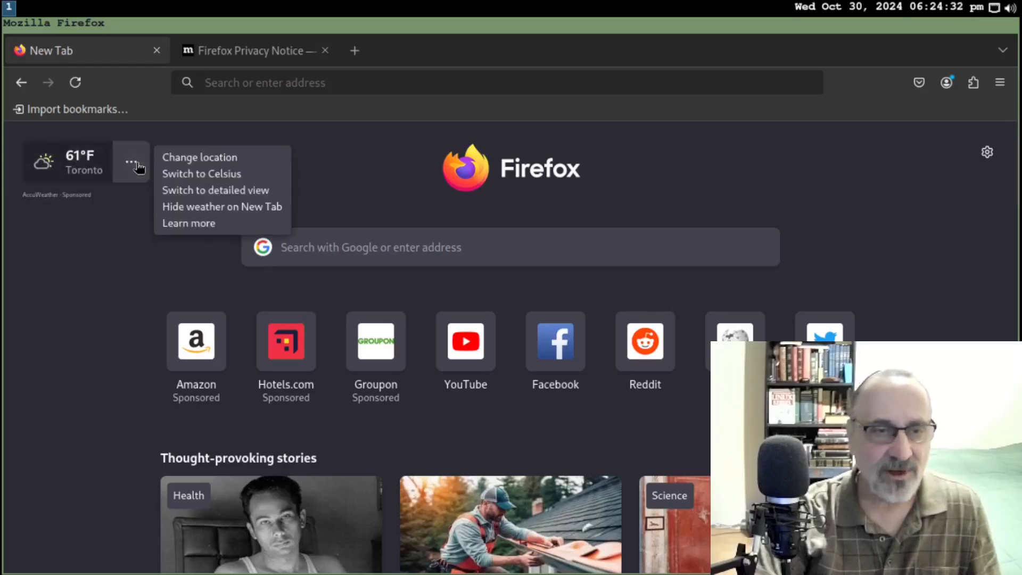
{"action": "left_click", "coordinate": [243, 178]}
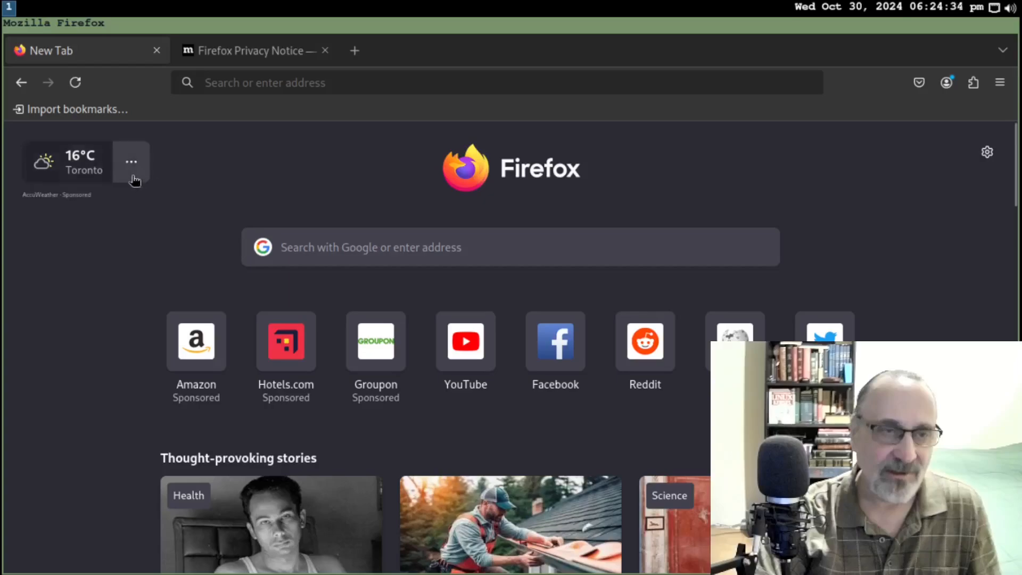
Show the menu bar and set the bookmarks toolbar to Always Show.
{"action": "right_click", "coordinate": [858, 95]}
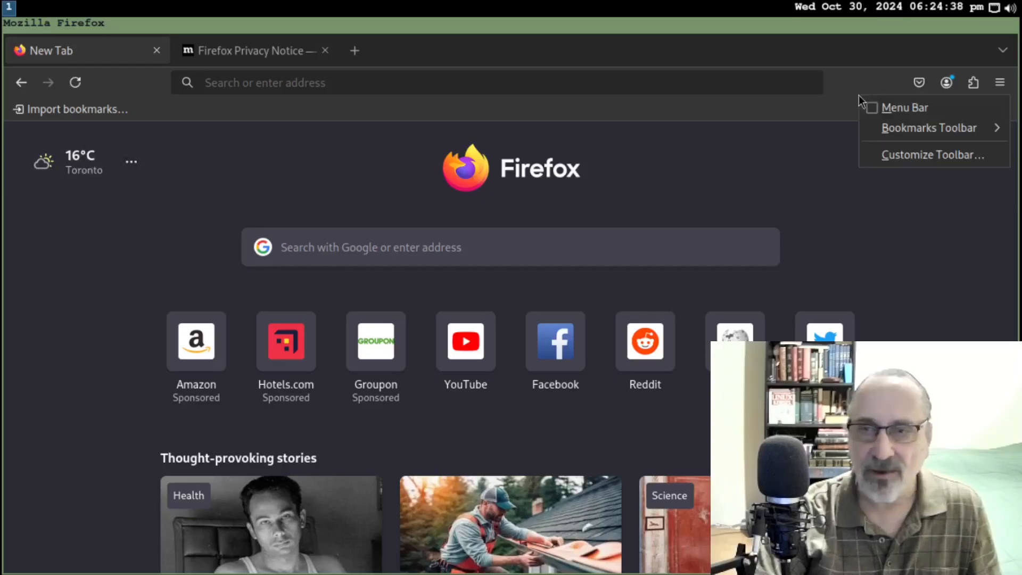
{"action": "left_click", "coordinate": [886, 109]}
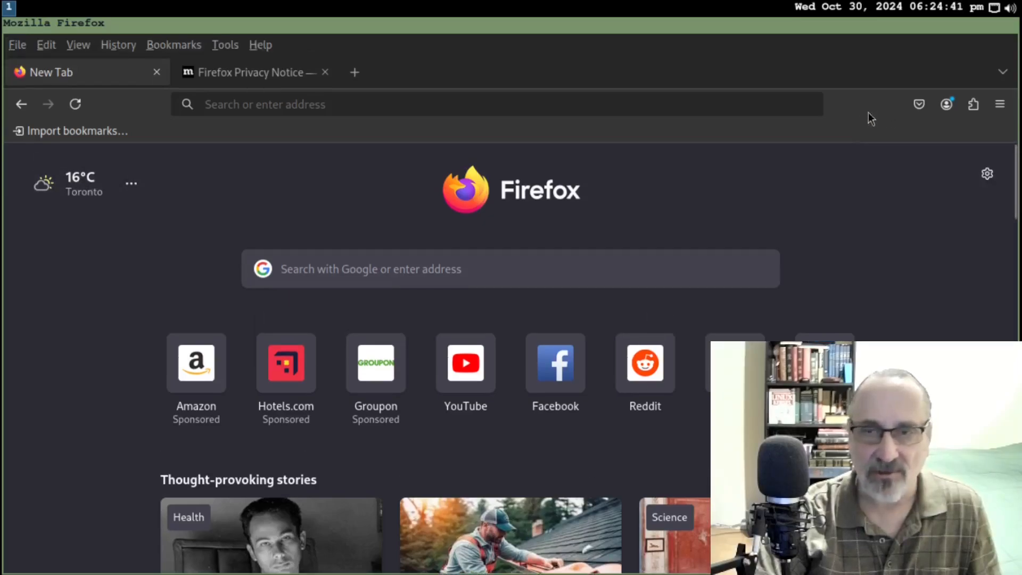
{"action": "right_click", "coordinate": [862, 111]}
{"action": "mouse_move", "coordinate": [889, 150]}
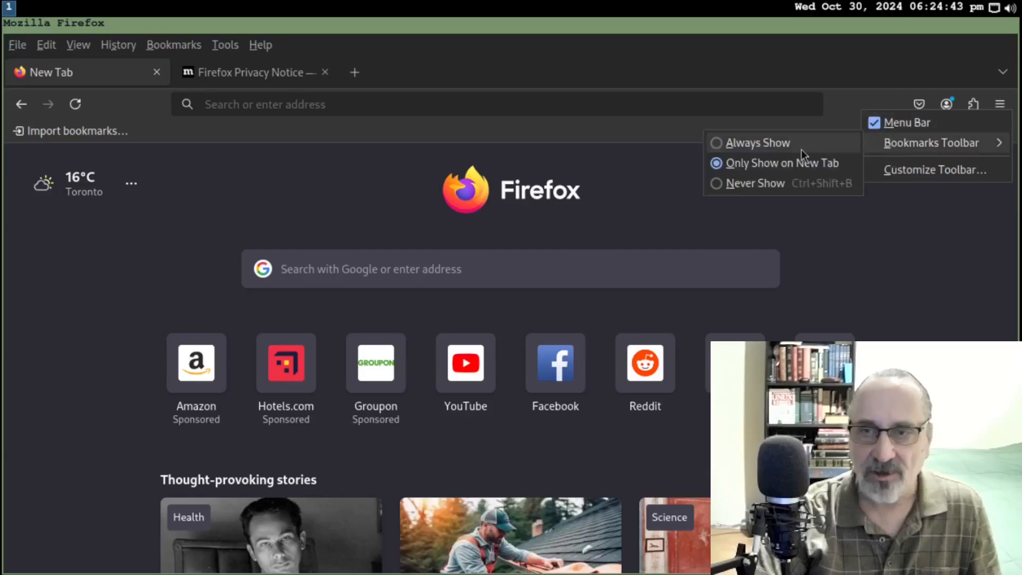
{"action": "left_click", "coordinate": [772, 144]}
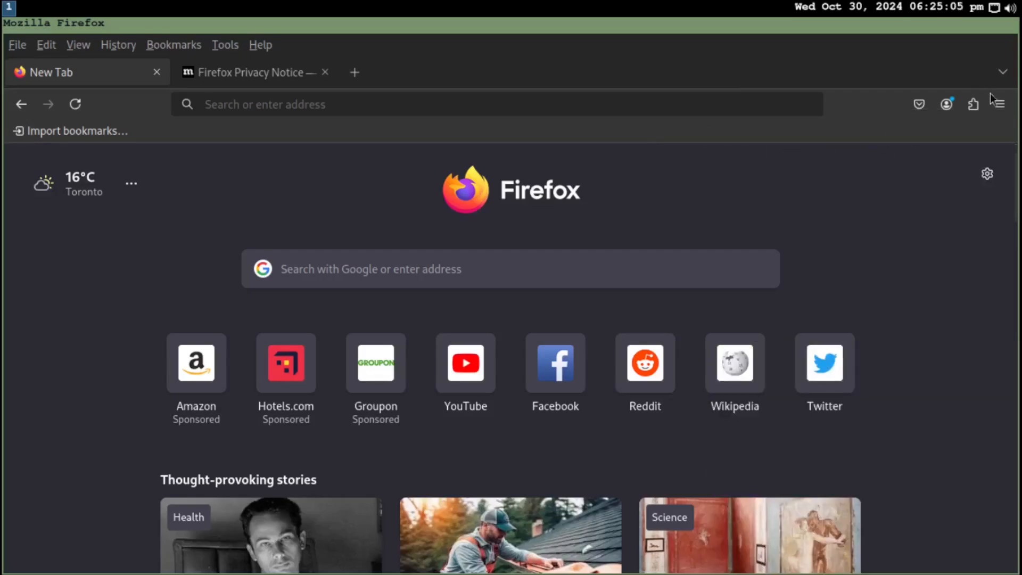
In the Home settings, turn off Shortcuts and Recommended stories for the Firefox Home screen.
{"action": "left_click", "coordinate": [1001, 104]}
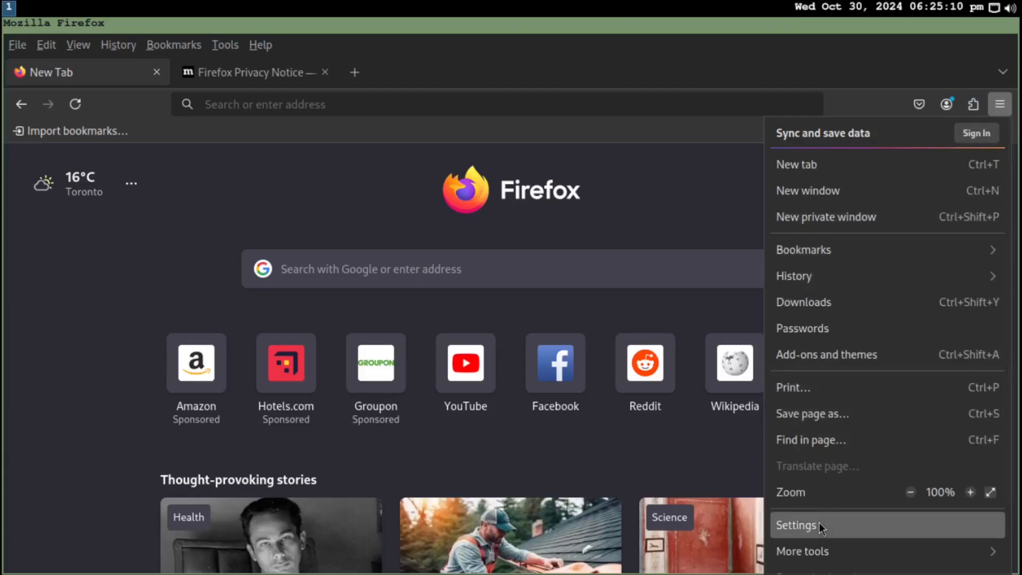
{"action": "left_click", "coordinate": [820, 526]}
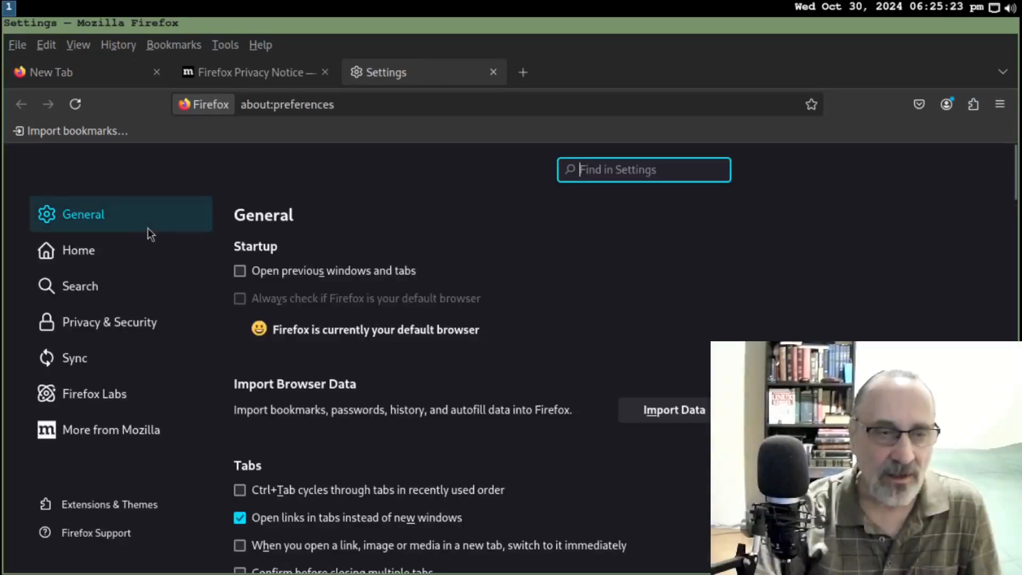
{"action": "left_click", "coordinate": [95, 254]}
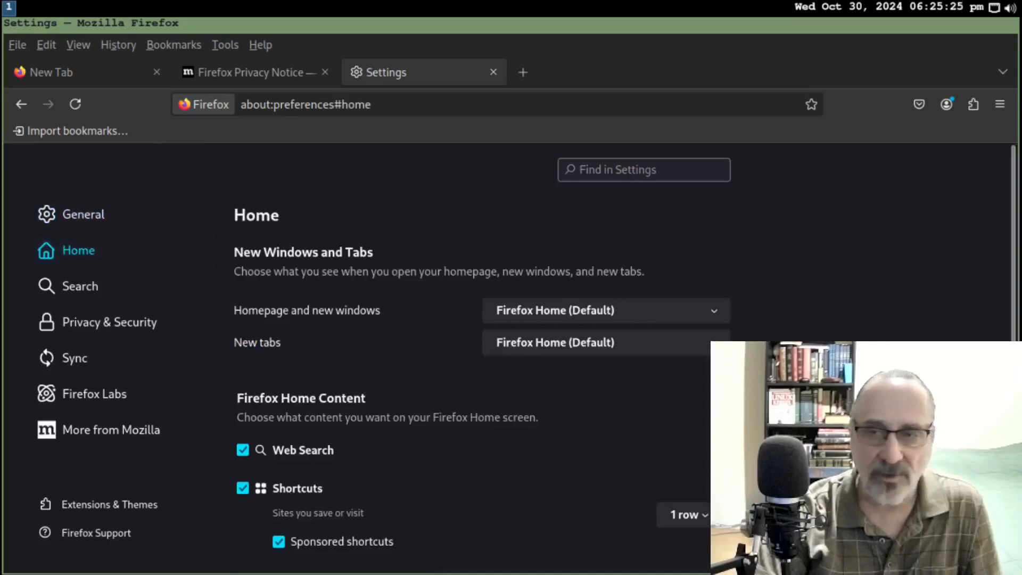
{"action": "left_click_drag", "start_coordinate": [1012, 213], "coordinate": [1013, 357]}
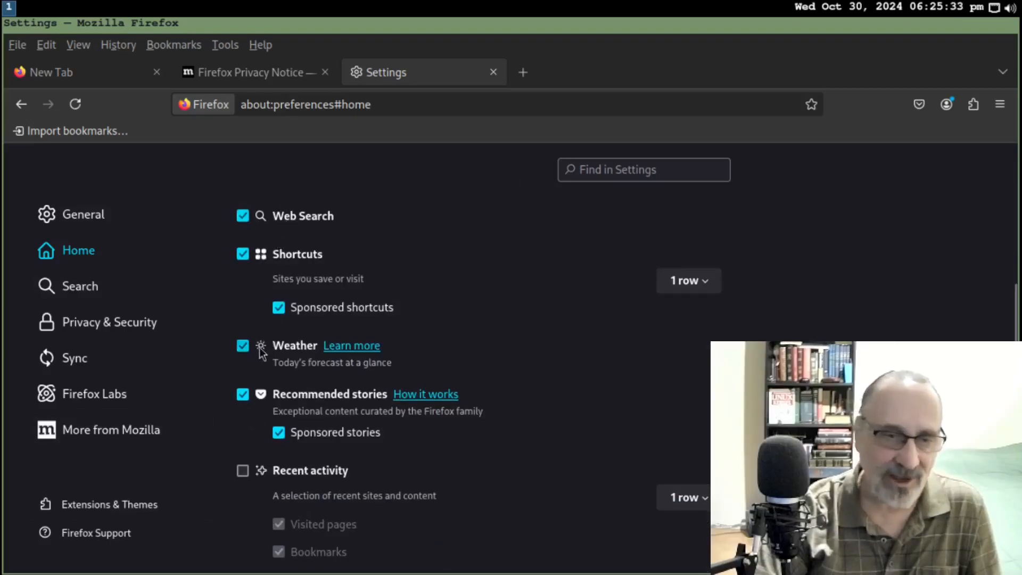
{"action": "left_click", "coordinate": [242, 253]}
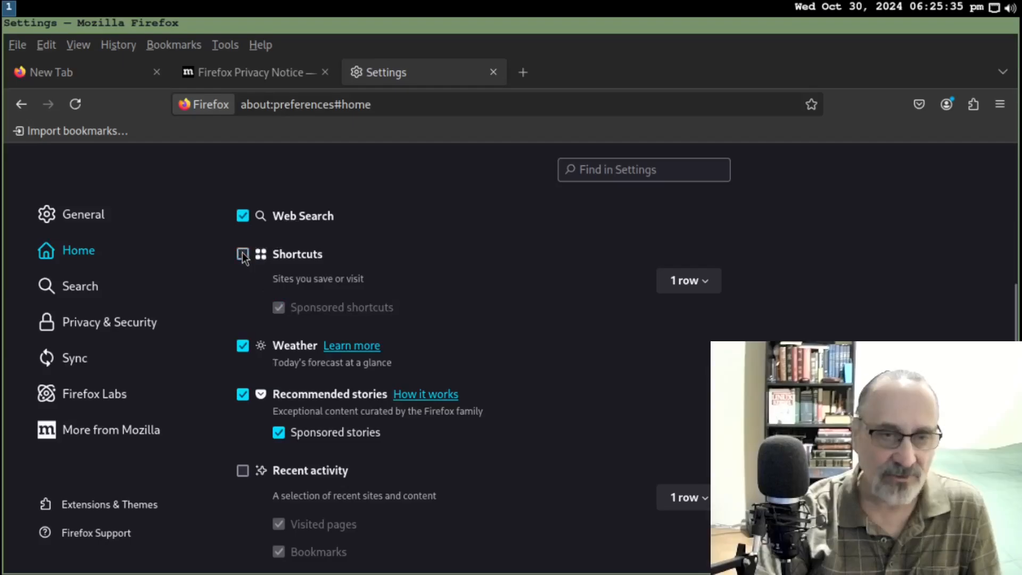
{"action": "left_click", "coordinate": [244, 394]}
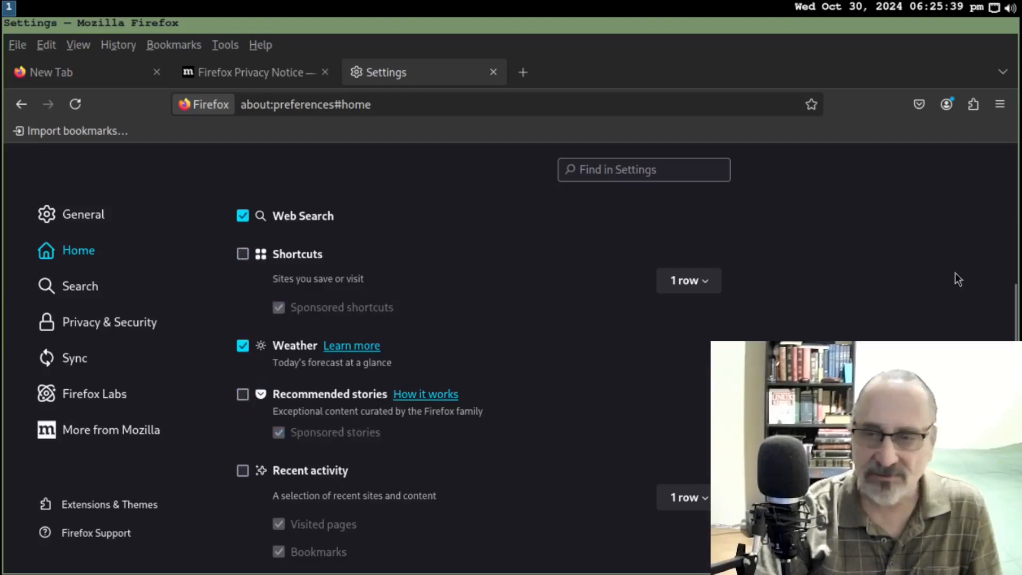
{"action": "scroll", "coordinate": [958, 279], "scroll_direction": "down", "scroll_amount": 2}
{"action": "scroll", "coordinate": [174, 338], "scroll_direction": "up", "scroll_amount": 1}
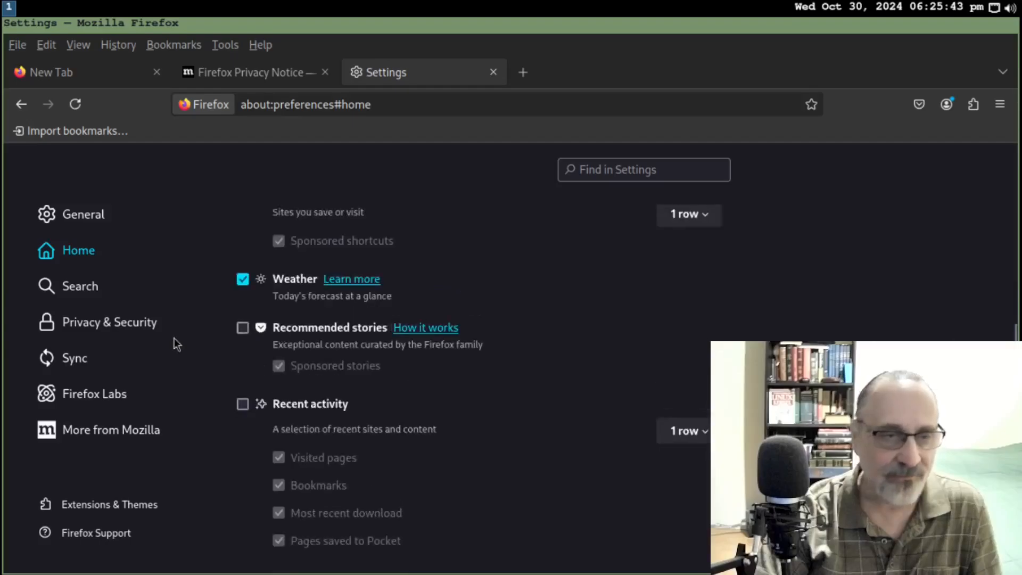
Set DuckDuckGo as the default search engine in the Search settings.
{"action": "left_click", "coordinate": [109, 289]}
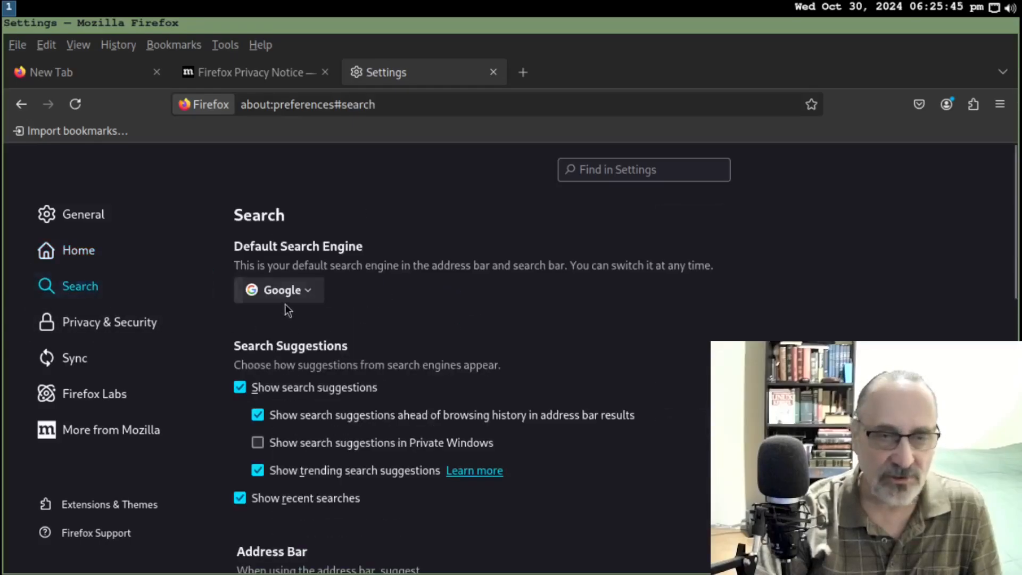
{"action": "left_click", "coordinate": [307, 287]}
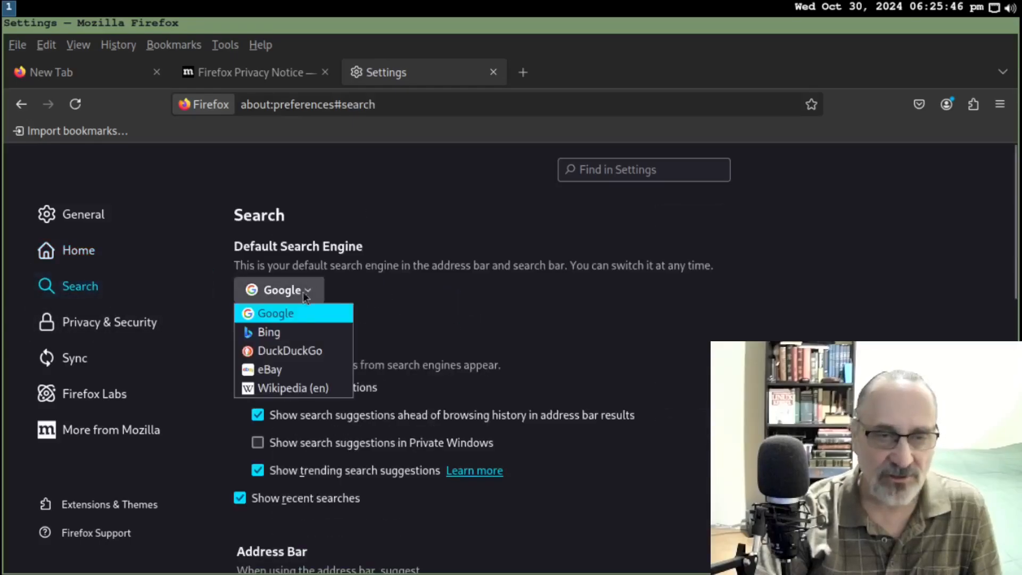
{"action": "left_click", "coordinate": [299, 349]}
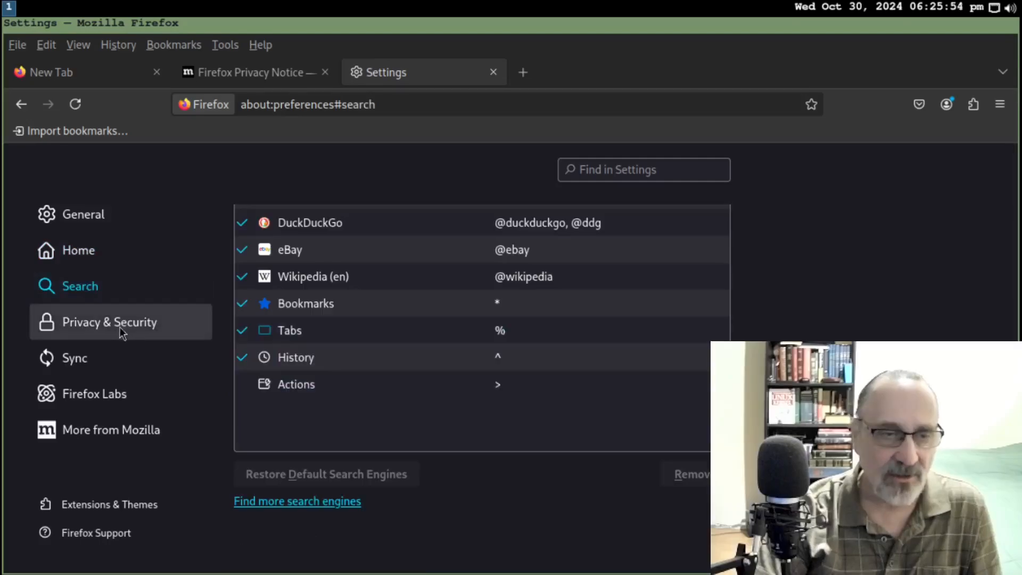
Set Enhanced Tracking Protection to Strict in the Privacy & Security settings.
{"action": "left_click", "coordinate": [121, 330]}
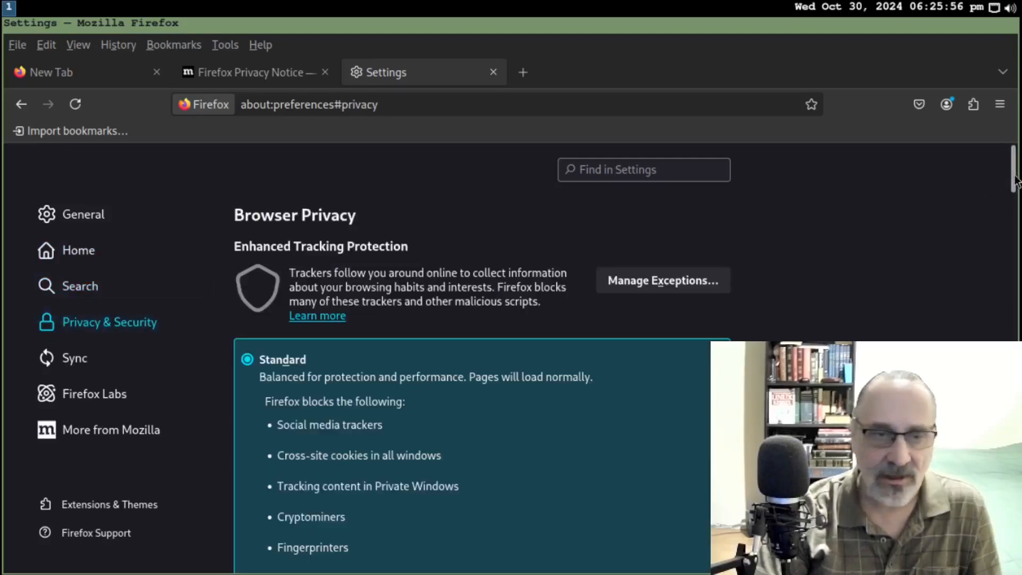
{"action": "left_click_drag", "start_coordinate": [1016, 178], "coordinate": [1004, 228]}
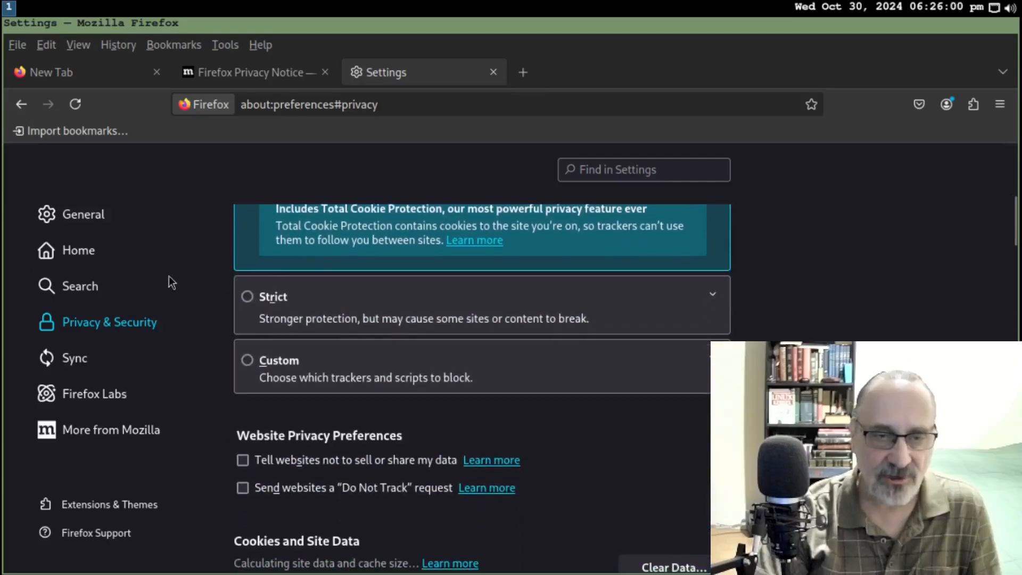
{"action": "left_click", "coordinate": [248, 297]}
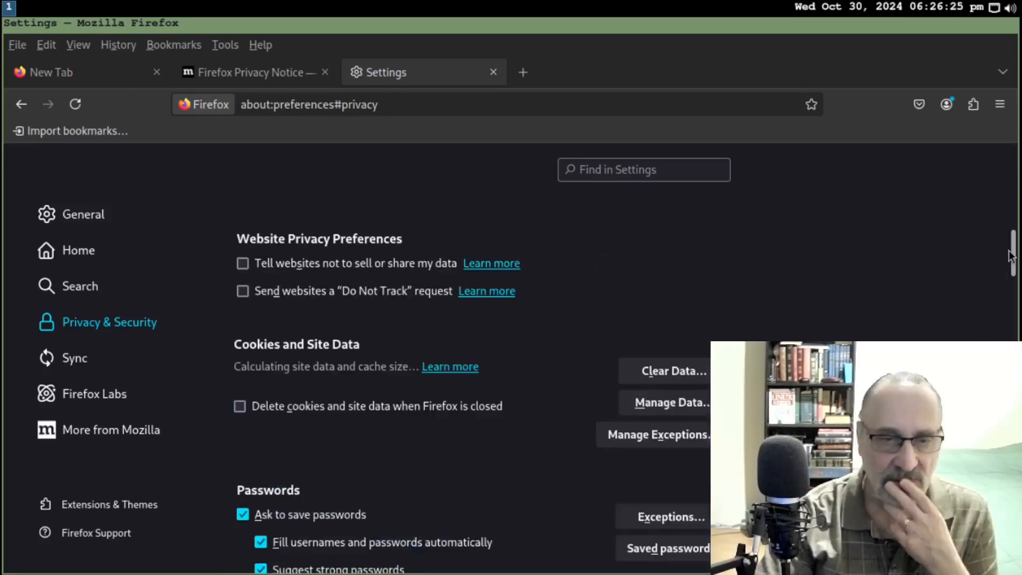
Stop Firefox from sending technical and interaction data to Mozilla and enable HTTPS-Only Mode in all windows.
{"action": "left_click_drag", "start_coordinate": [1007, 257], "coordinate": [1005, 273]}
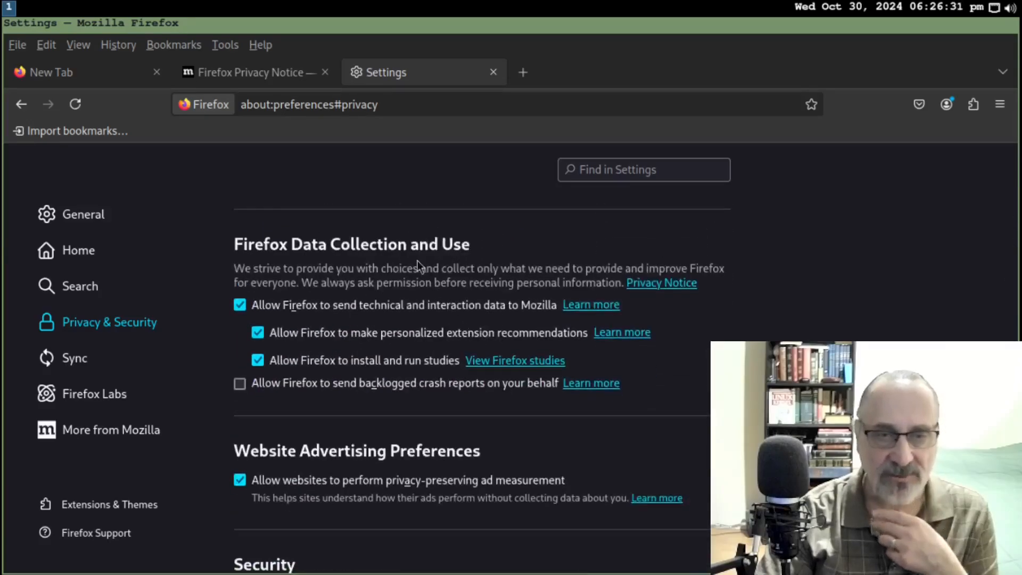
{"action": "left_click", "coordinate": [240, 304]}
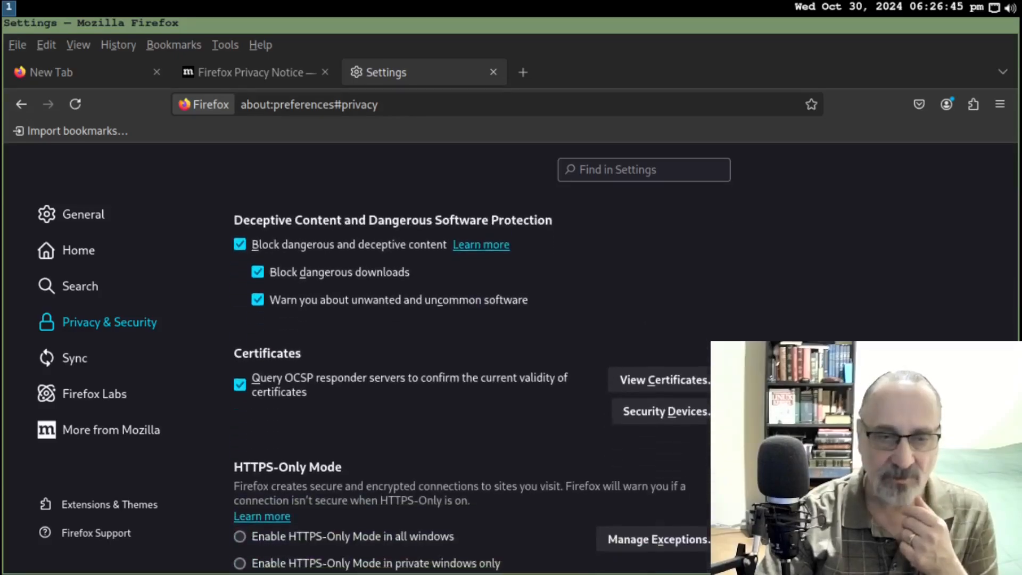
{"action": "scroll", "coordinate": [588, 436], "scroll_direction": "down", "scroll_amount": 3}
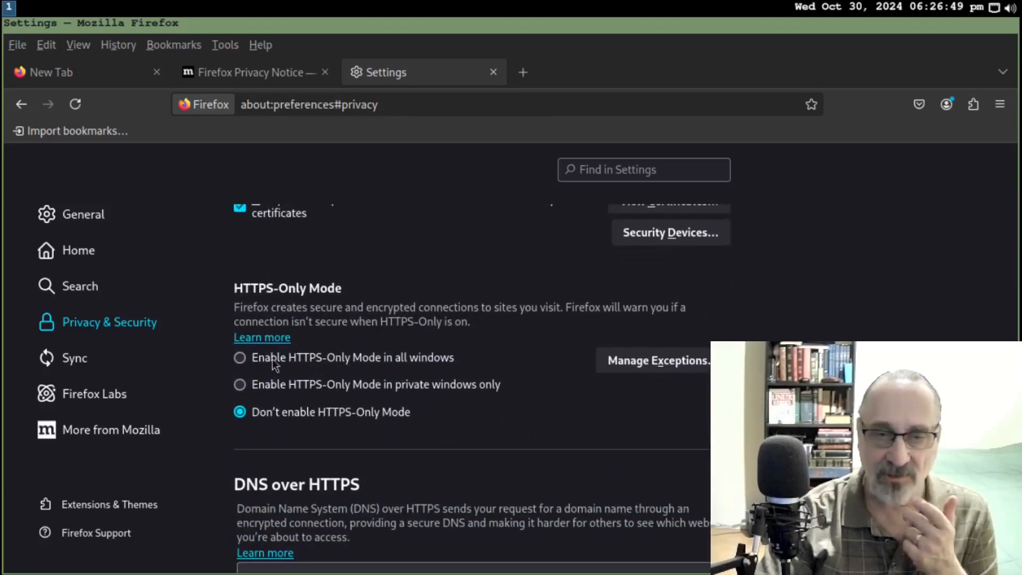
{"action": "left_click", "coordinate": [243, 359]}
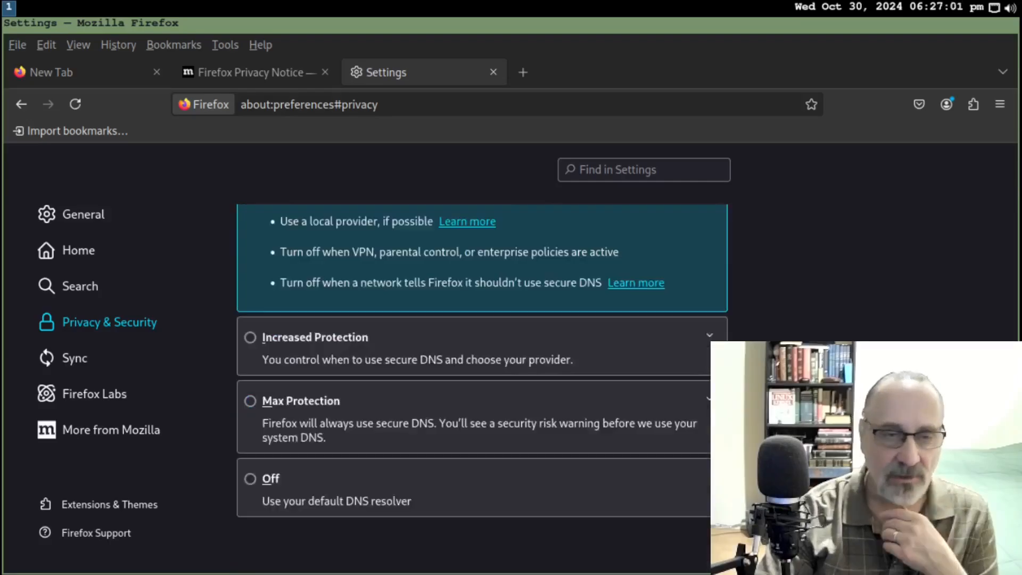
{"action": "scroll", "coordinate": [482, 373], "scroll_direction": "up", "scroll_amount": 3}
{"action": "scroll", "coordinate": [566, 480], "scroll_direction": "up", "scroll_amount": 2}
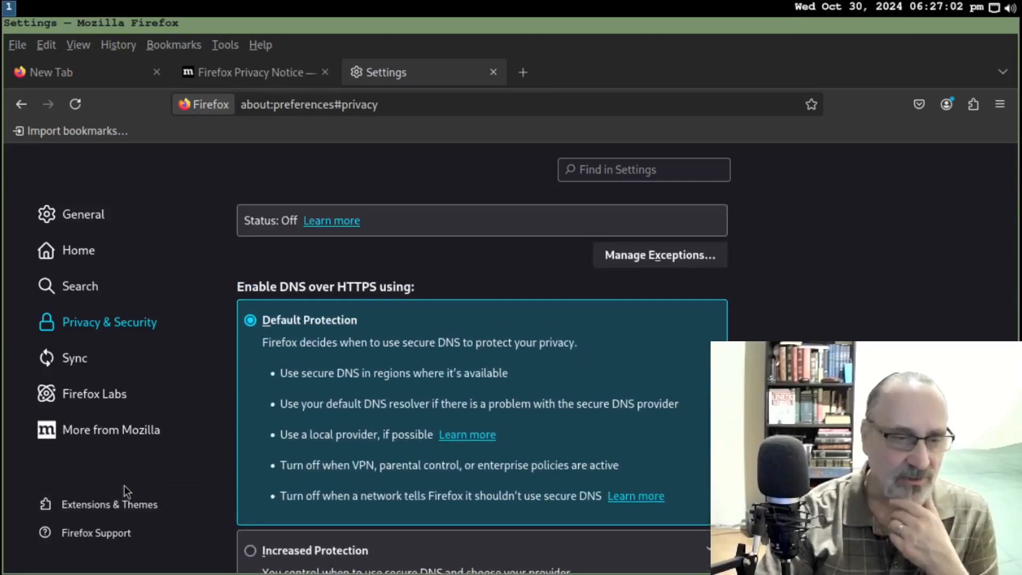
Enable the Dark theme among the saved themes in the Add-ons Manager.
{"action": "left_click", "coordinate": [112, 510]}
{"action": "scroll", "coordinate": [474, 373], "scroll_direction": "down", "scroll_amount": 5}
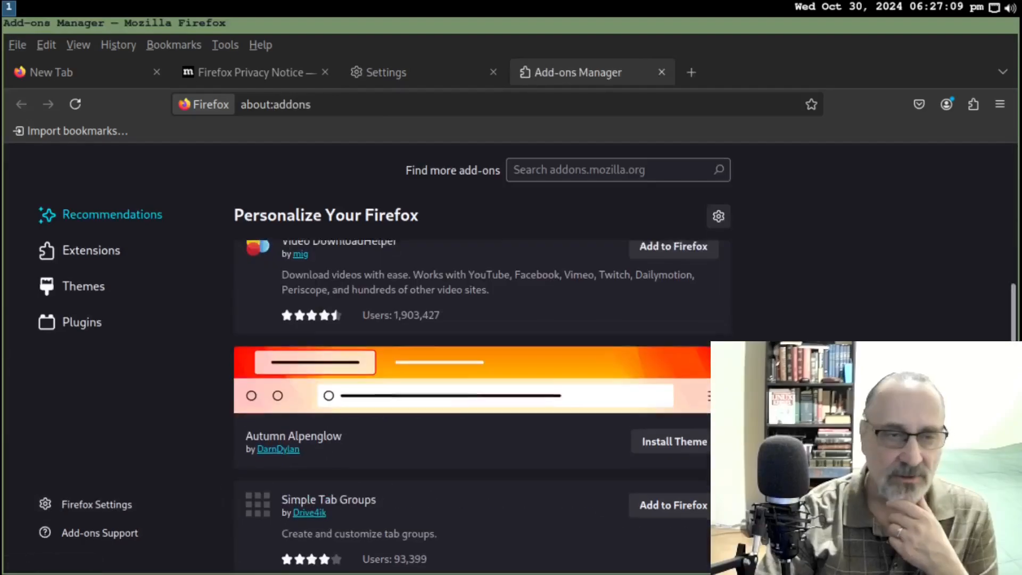
{"action": "left_click", "coordinate": [128, 283]}
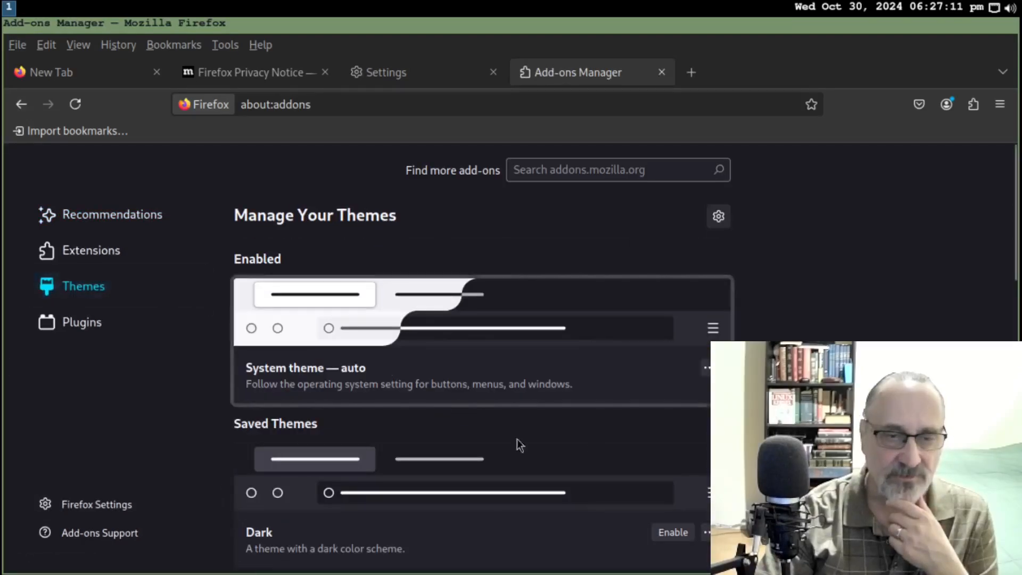
{"action": "left_click_drag", "start_coordinate": [1015, 243], "coordinate": [1018, 302]}
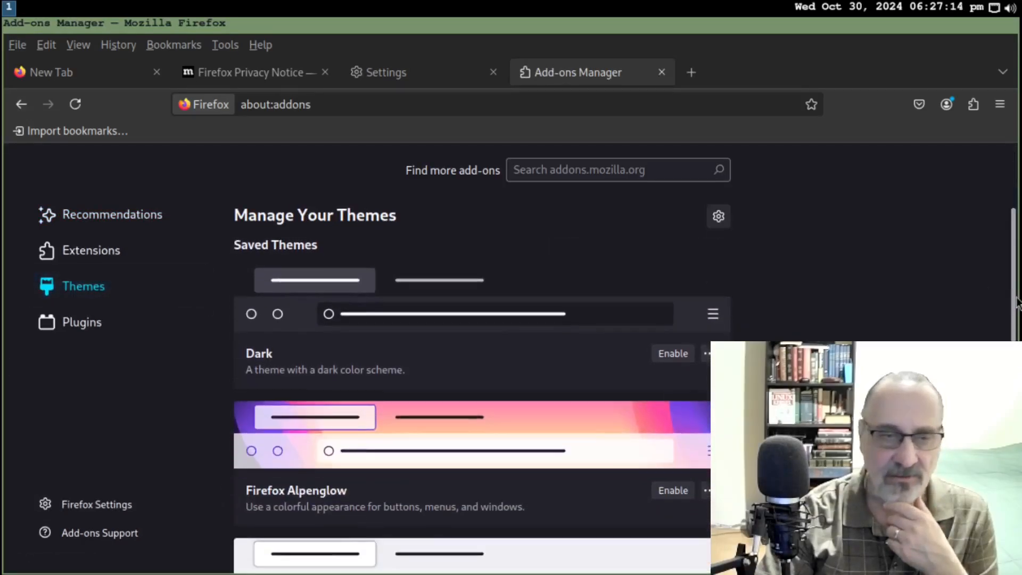
{"action": "left_click", "coordinate": [672, 353]}
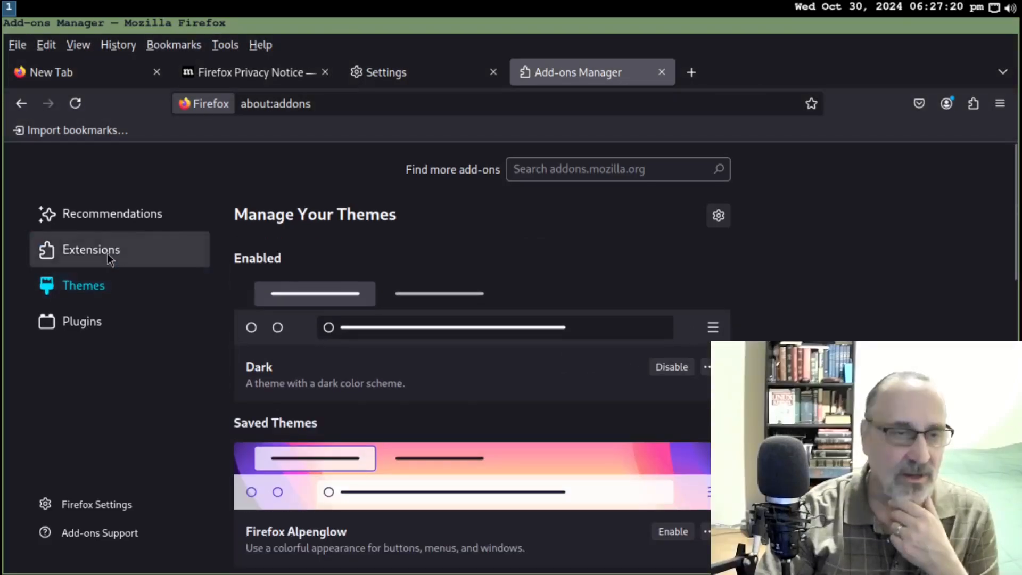
Search the add-ons site for "ublock", view the uBlock Origin page, and close it without installing.
{"action": "left_click", "coordinate": [108, 256]}
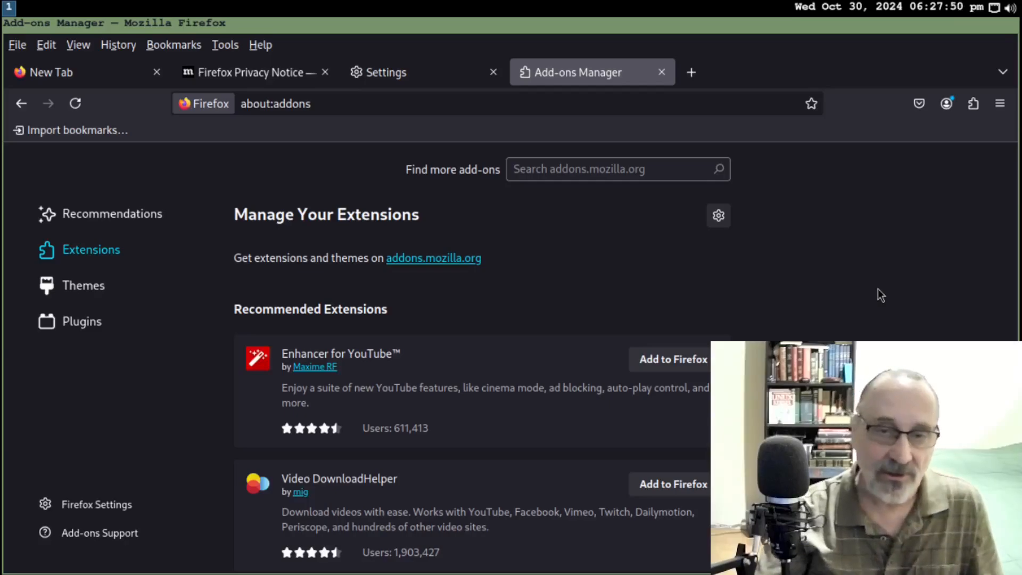
{"action": "left_click", "coordinate": [719, 216]}
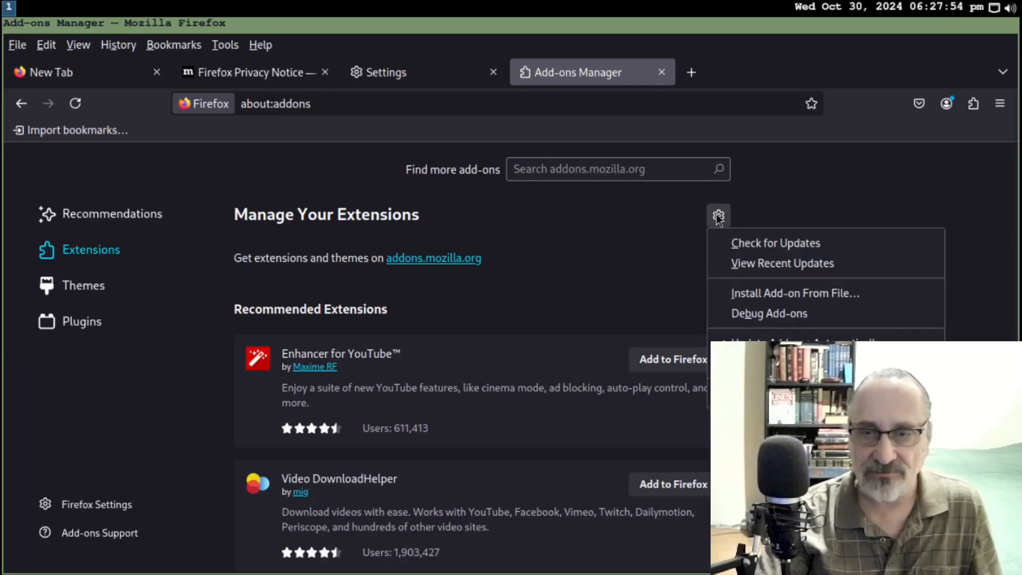
{"action": "left_click", "coordinate": [630, 212]}
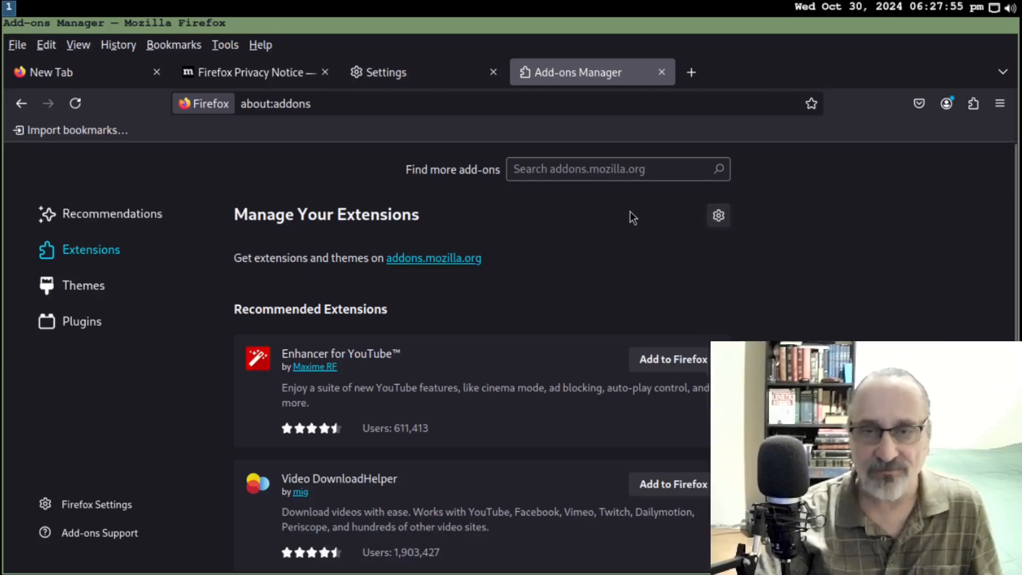
{"action": "left_click", "coordinate": [588, 169]}
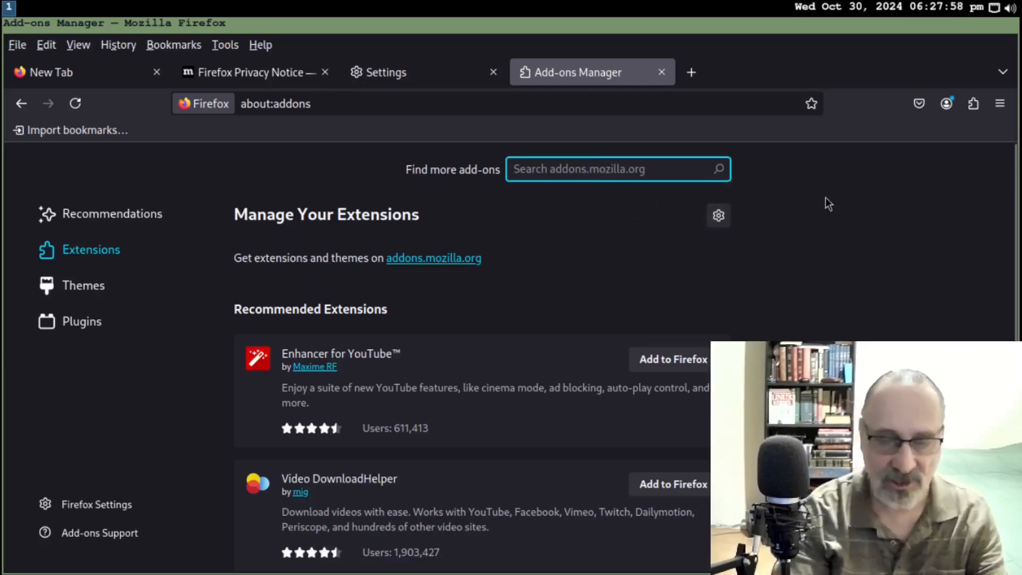
{"action": "type", "text": "ublock"}
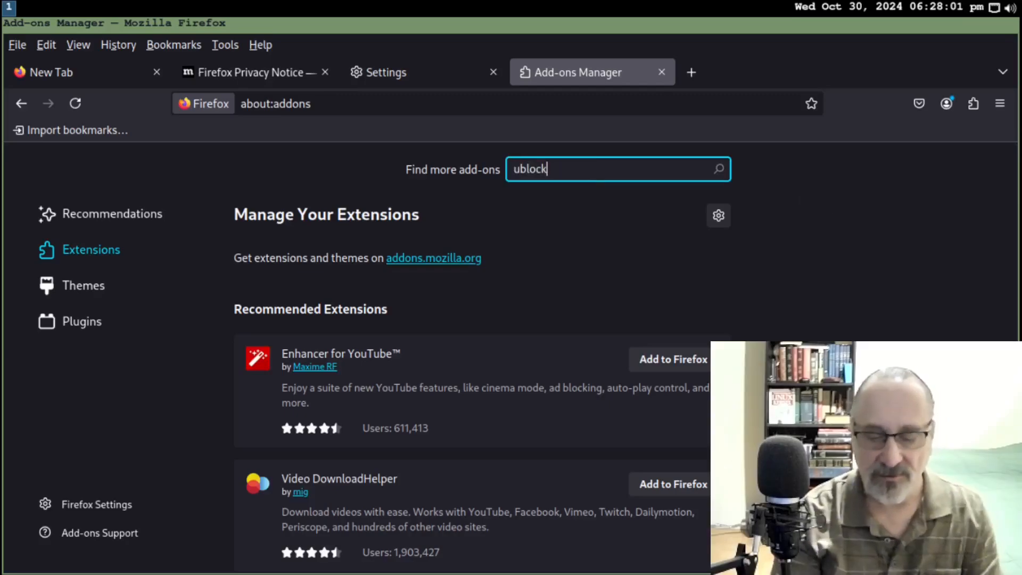
{"action": "key", "text": "Return"}
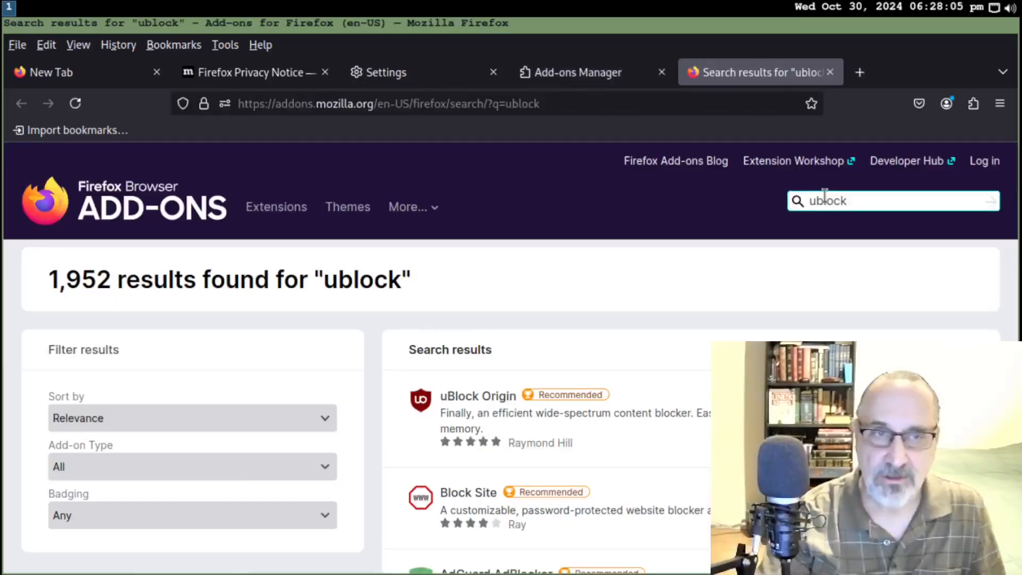
{"action": "left_click", "coordinate": [460, 398]}
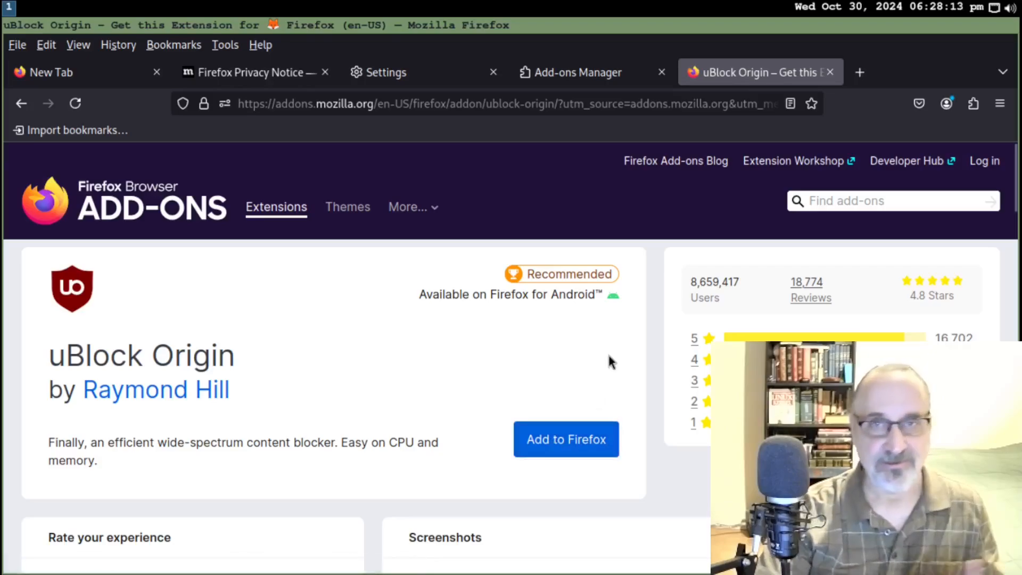
{"action": "left_click", "coordinate": [830, 72]}
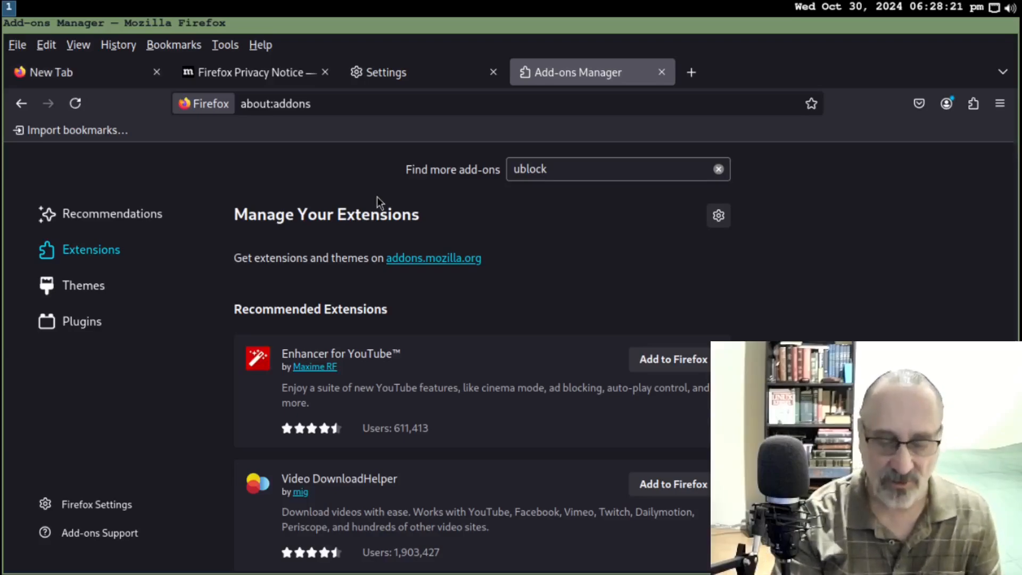
Install the firefox-ublock-origin package with sudo pacman -S in a floating terminal, entering the sudo password, and close the terminal.
{"action": "key", "text": "super+Return"}
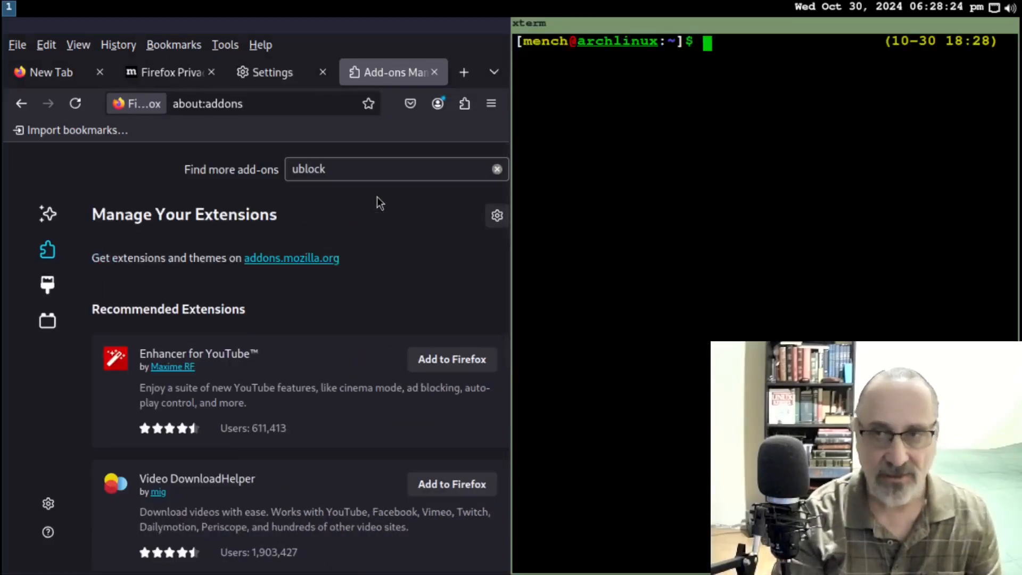
{"action": "key", "text": "super+shift+space"}
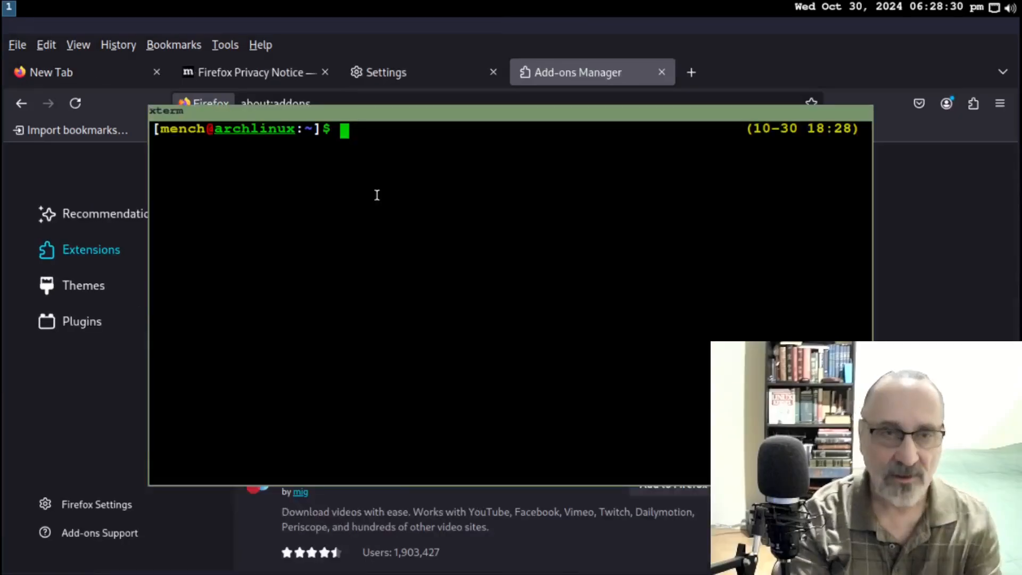
{"action": "type", "text": "u"}
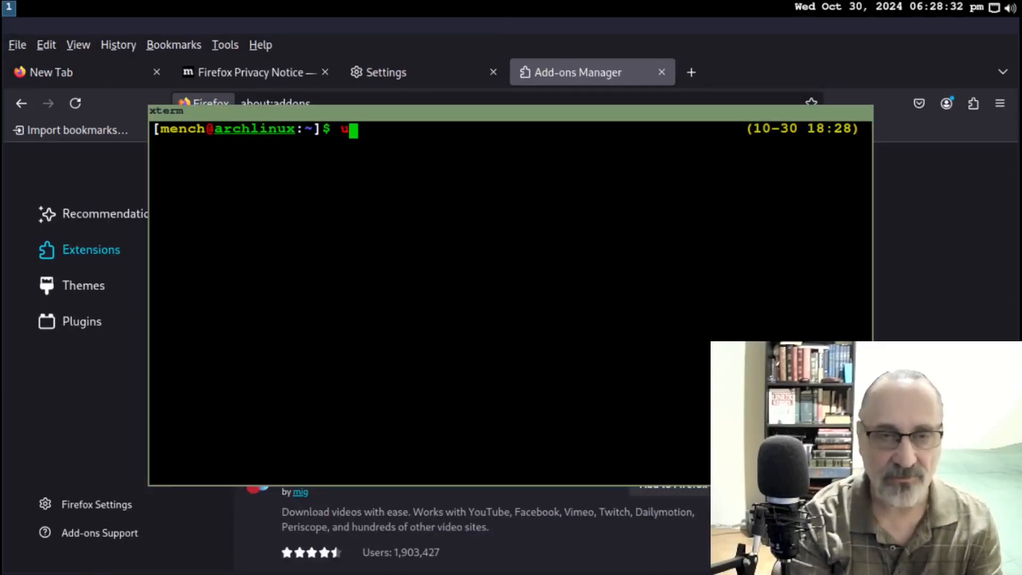
{"action": "key", "text": "BackSpace"}
{"action": "type", "text": "sudo pacman"}
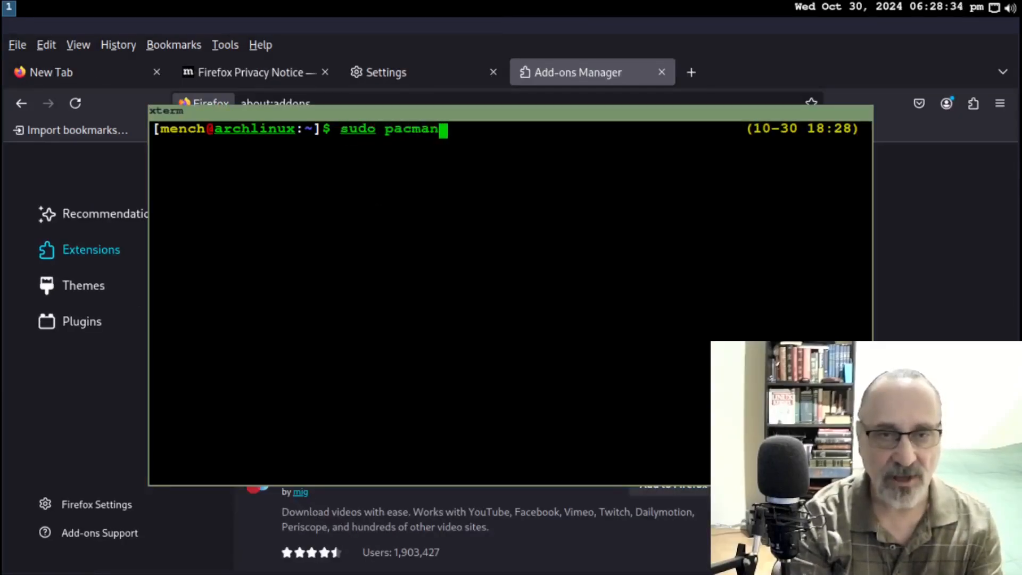
{"action": "type", "text": " -S"}
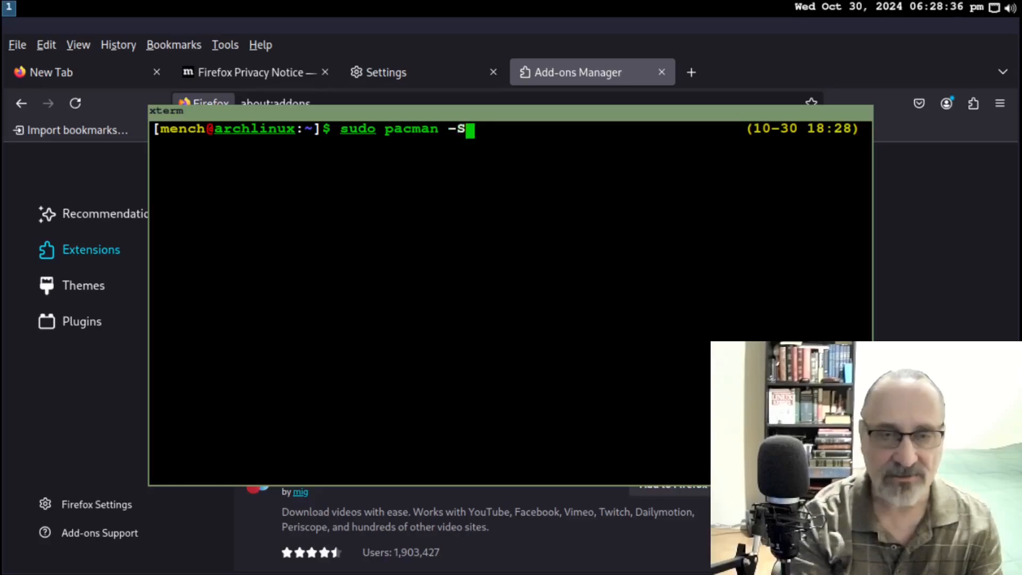
{"action": "type", "text": " fire"}
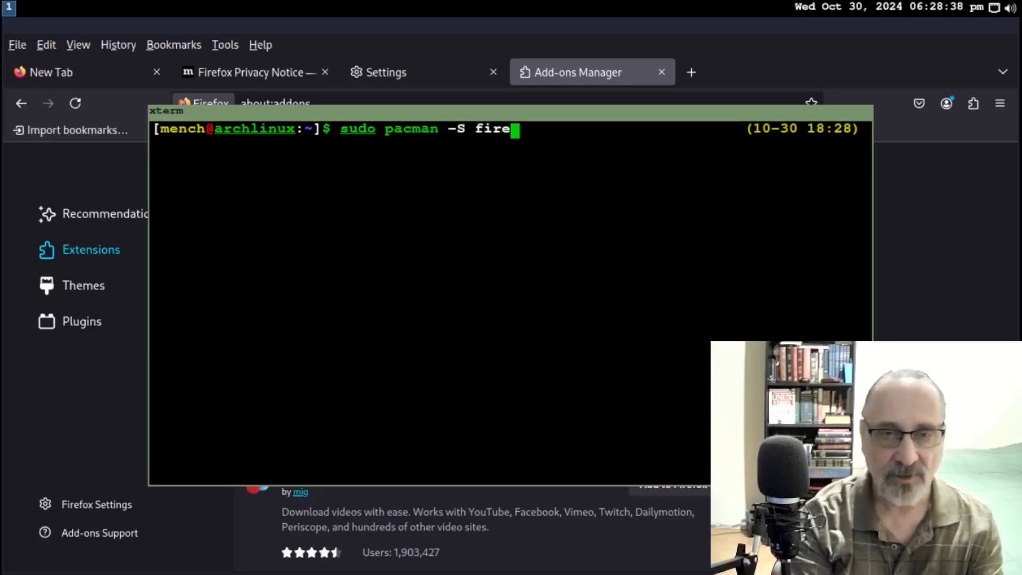
{"action": "type", "text": "fox-ublock"}
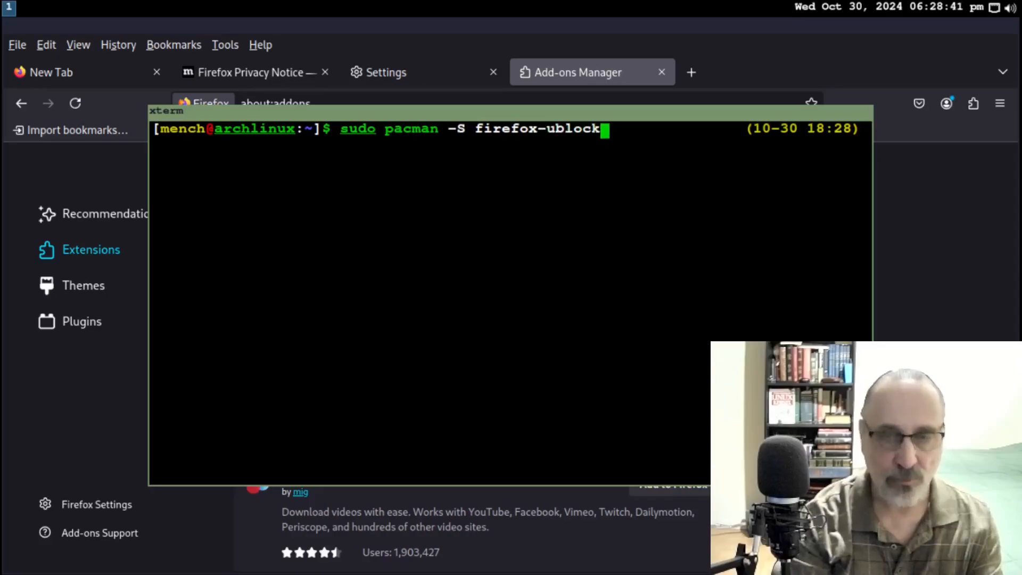
{"action": "key", "text": "Tab"}
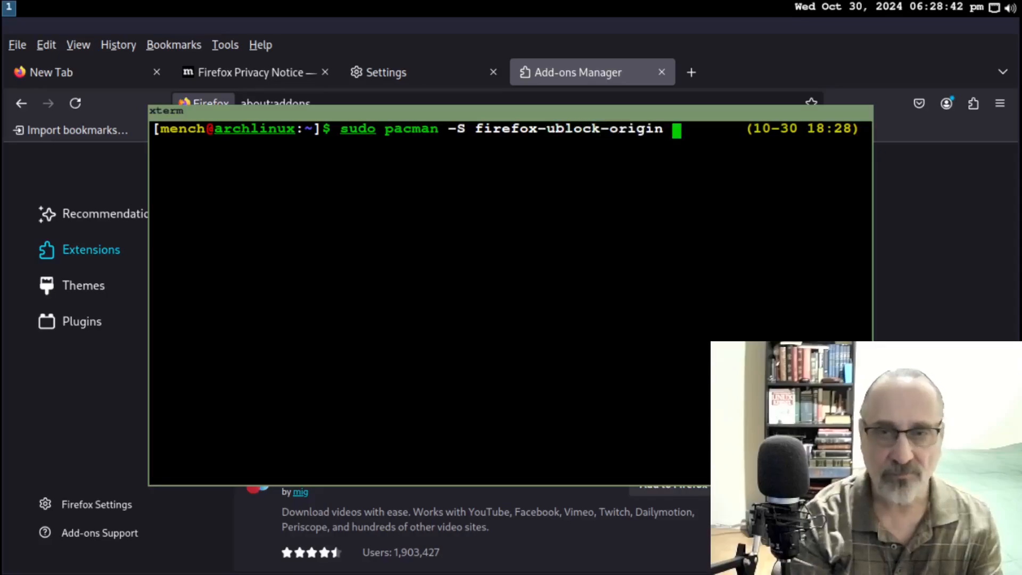
{"action": "key", "text": "Return"}
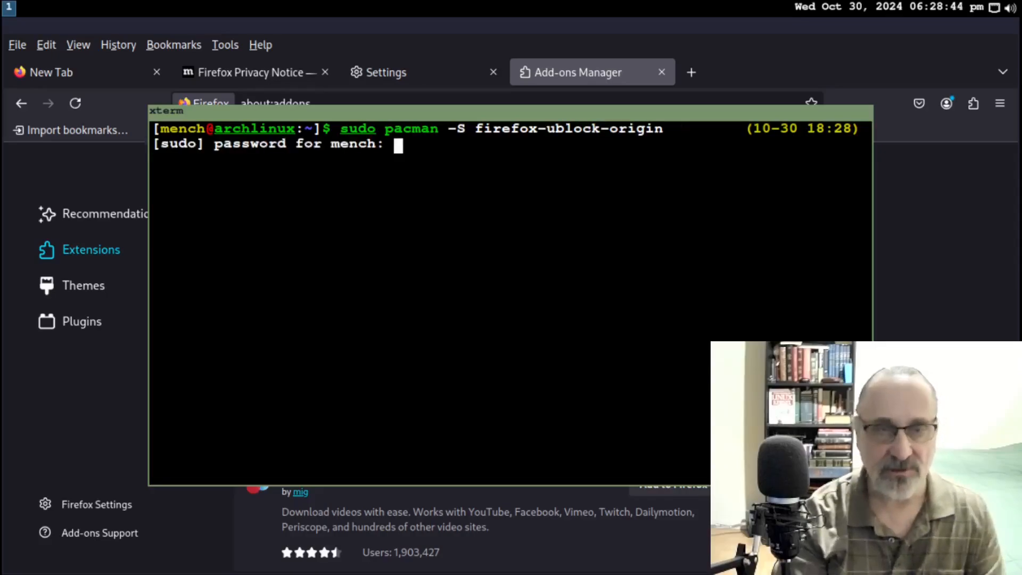
{"action": "key", "text": "Return"}
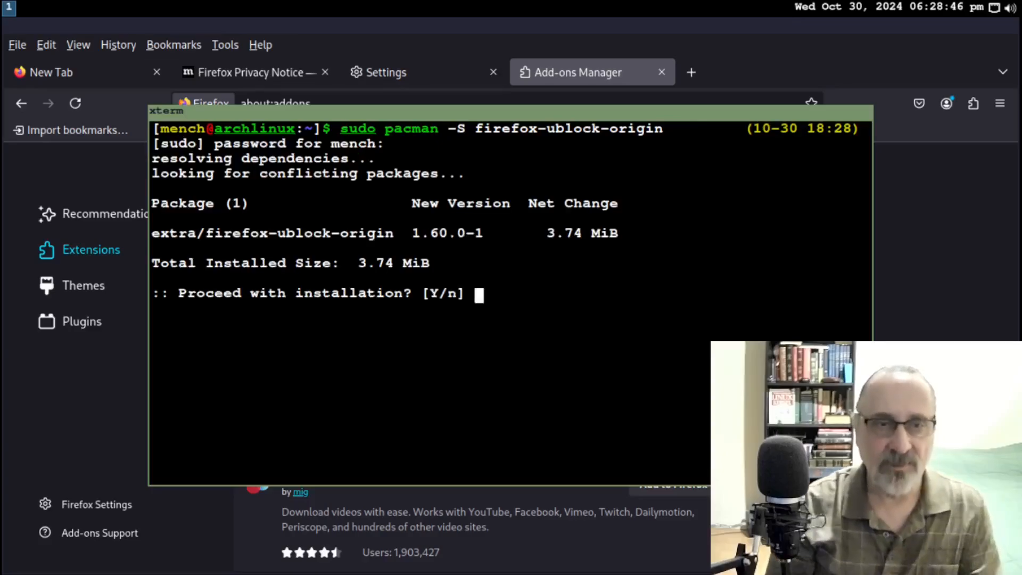
{"action": "key", "text": "Return"}
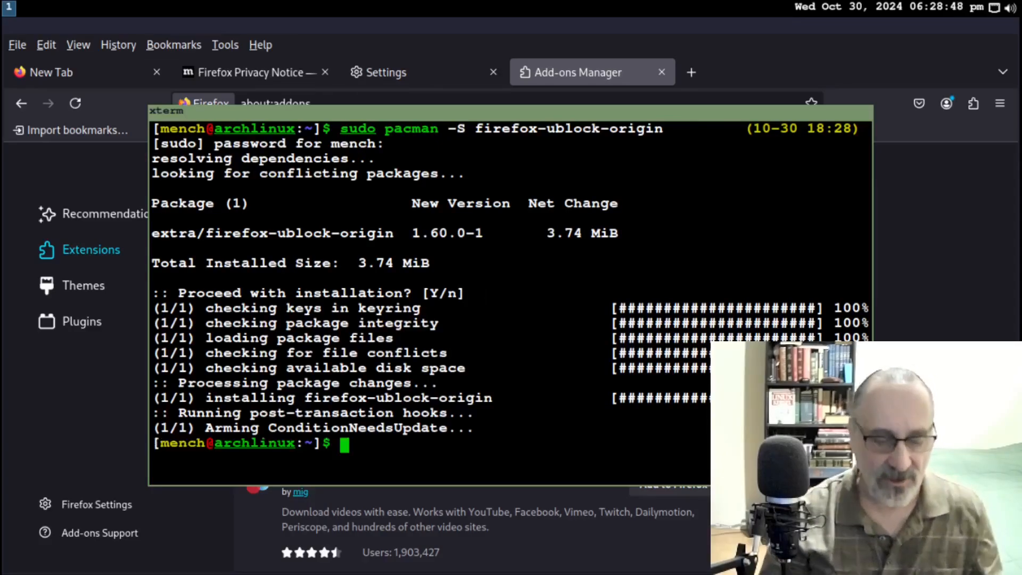
{"action": "key", "text": "ctrl+d"}
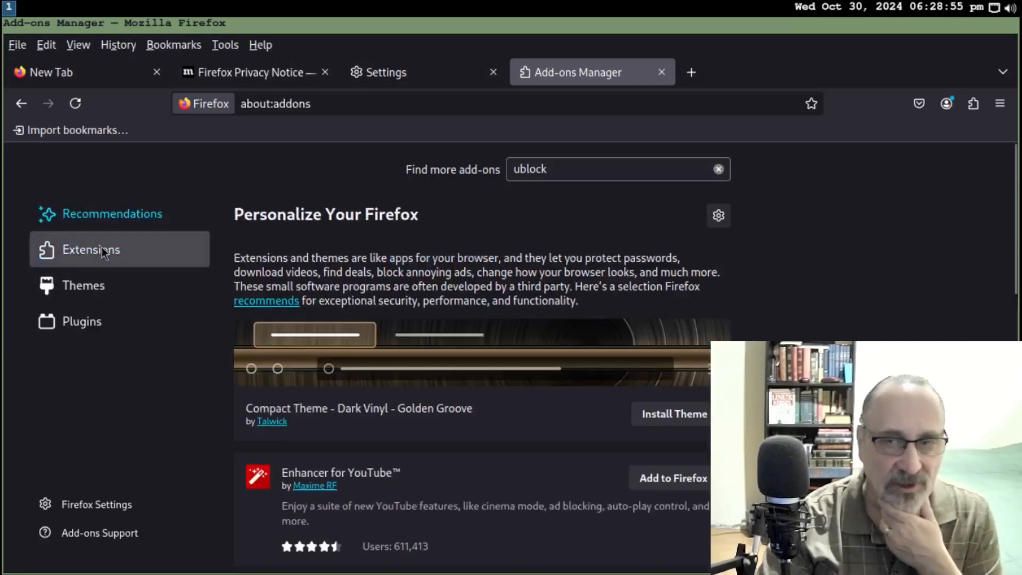
Check the installed extensions, restart Firefox, and dismiss the notice about opening previous tabs.
{"action": "left_click", "coordinate": [102, 248]}
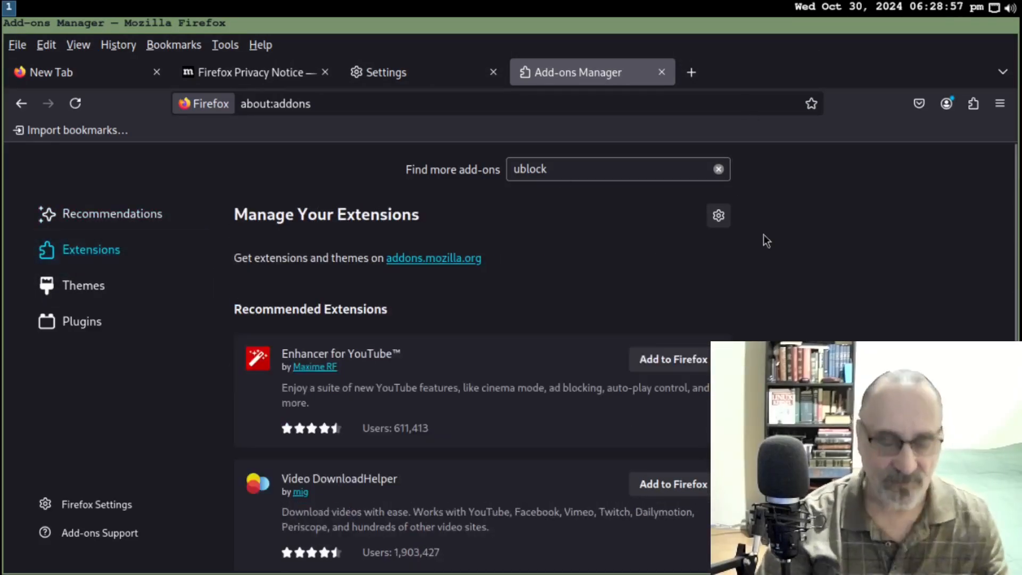
{"action": "key", "text": "super+shift+q"}
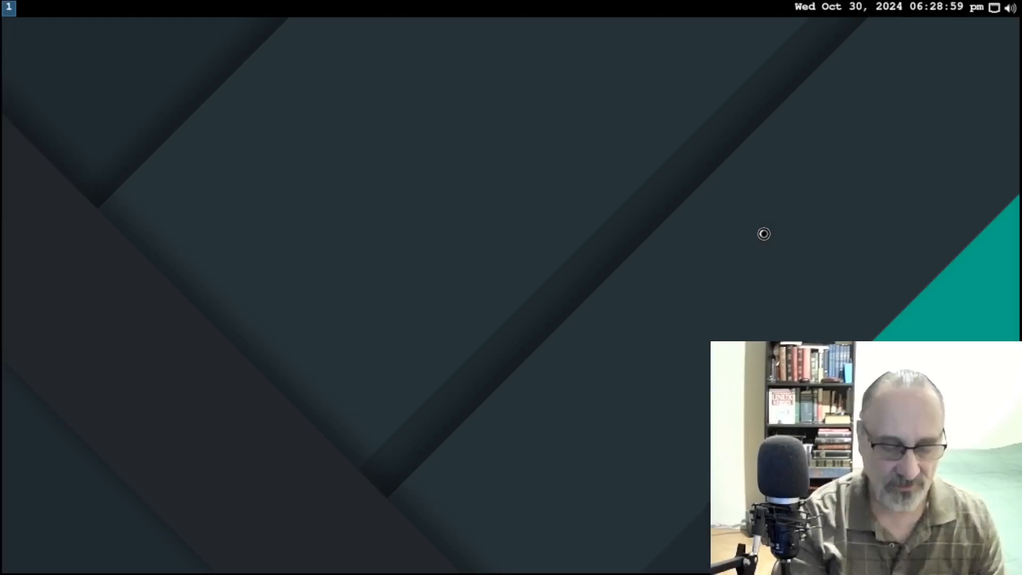
{"action": "key", "text": "super+d"}
{"action": "type", "text": "fire"}
{"action": "key", "text": "Return"}
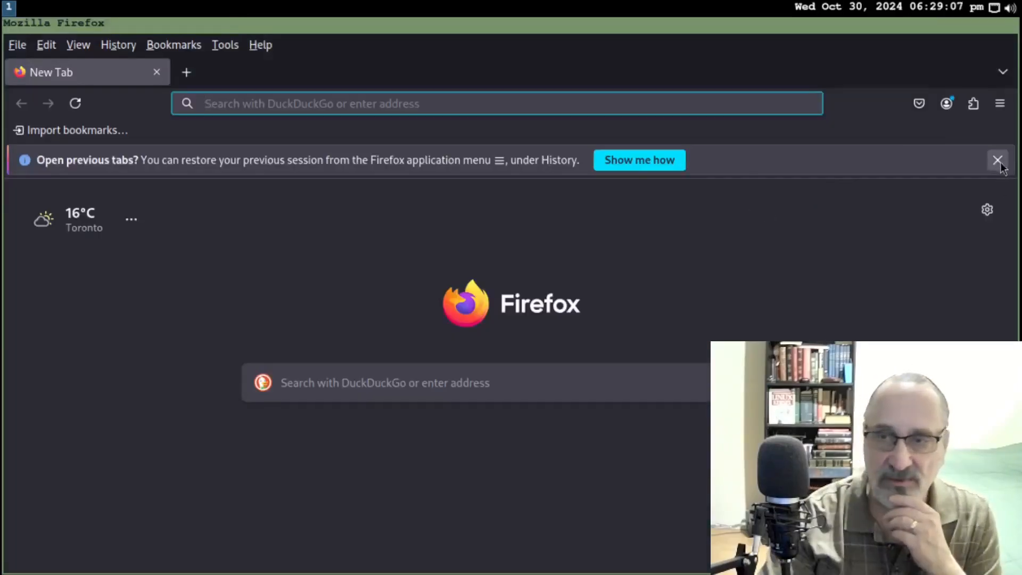
{"action": "left_click", "coordinate": [997, 160]}
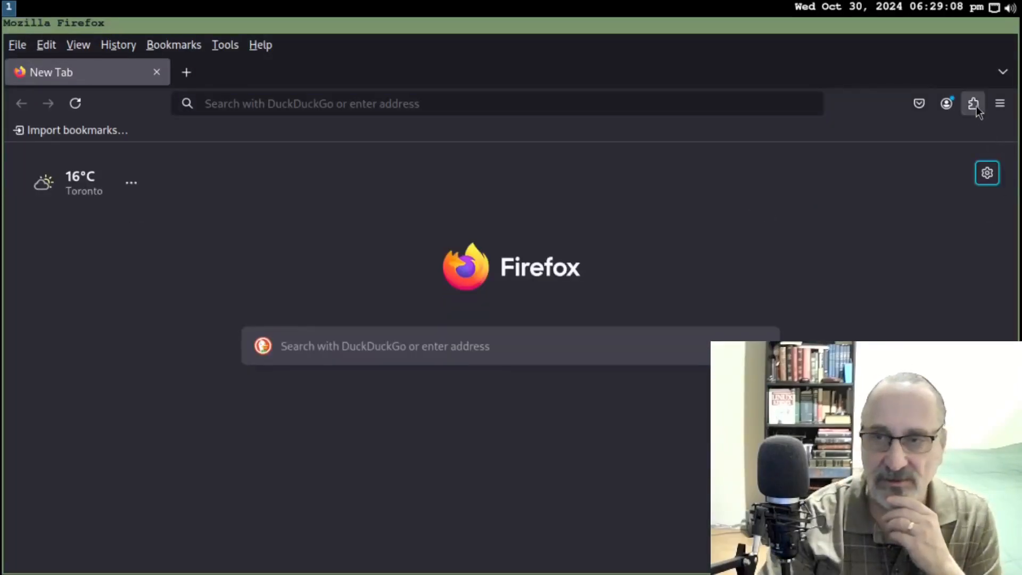
Examine the details of the uBlock Origin extension in the Add-ons Manager.
{"action": "left_click", "coordinate": [975, 107]}
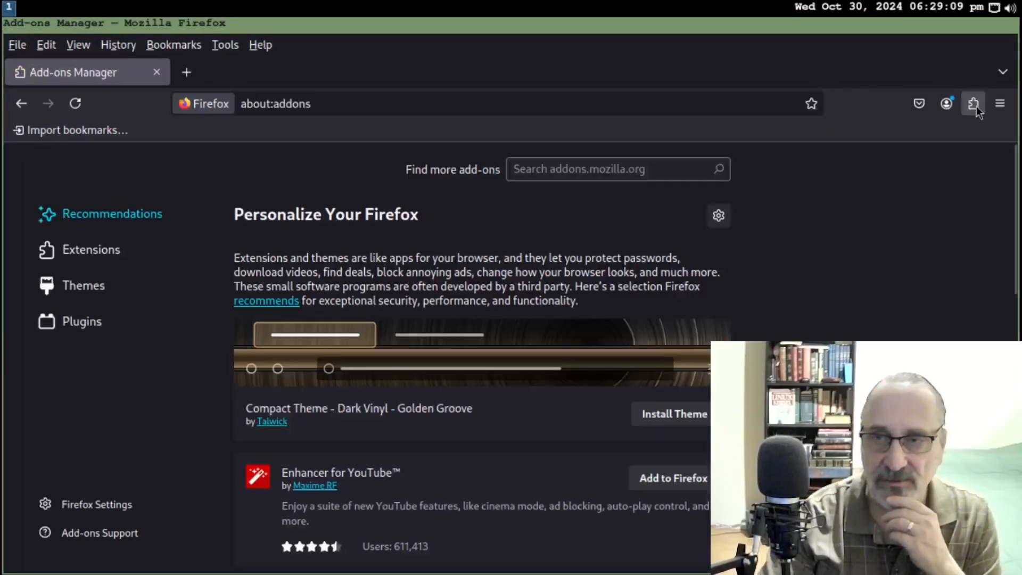
{"action": "left_click", "coordinate": [95, 248]}
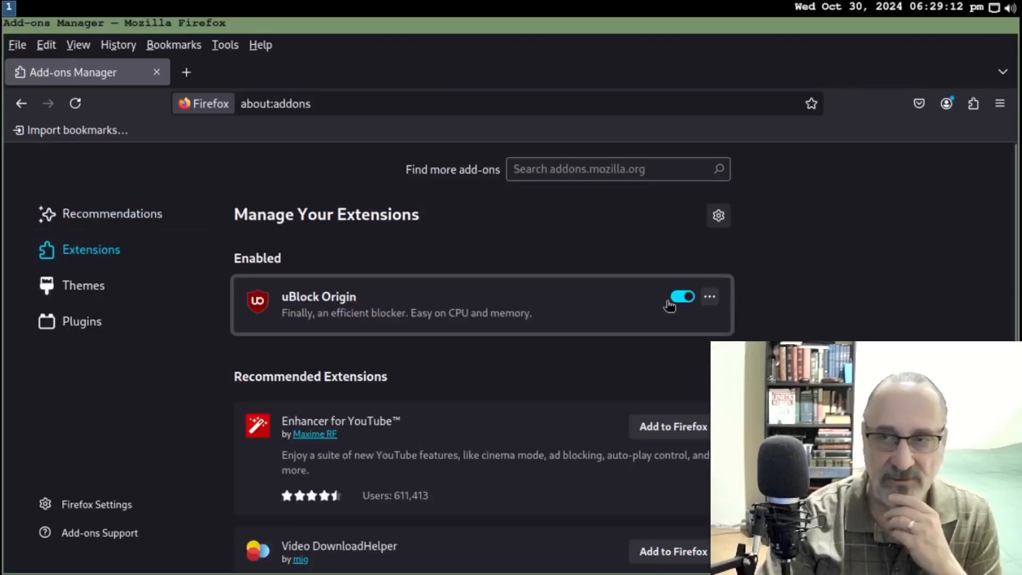
{"action": "left_click", "coordinate": [670, 305]}
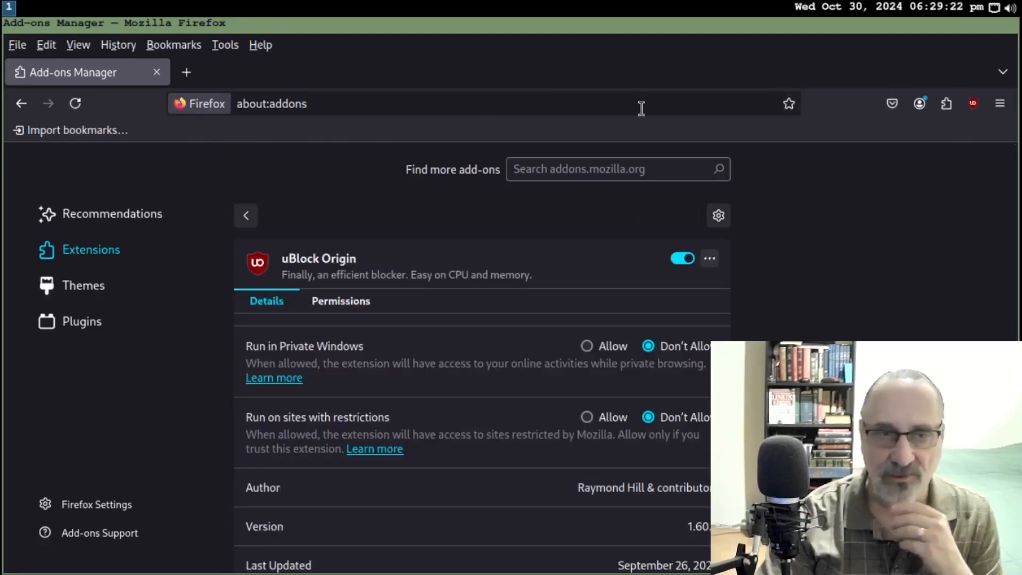
Add the Home button to the toolbar right after the reload button and restart Firefox.
{"action": "right_click", "coordinate": [845, 108]}
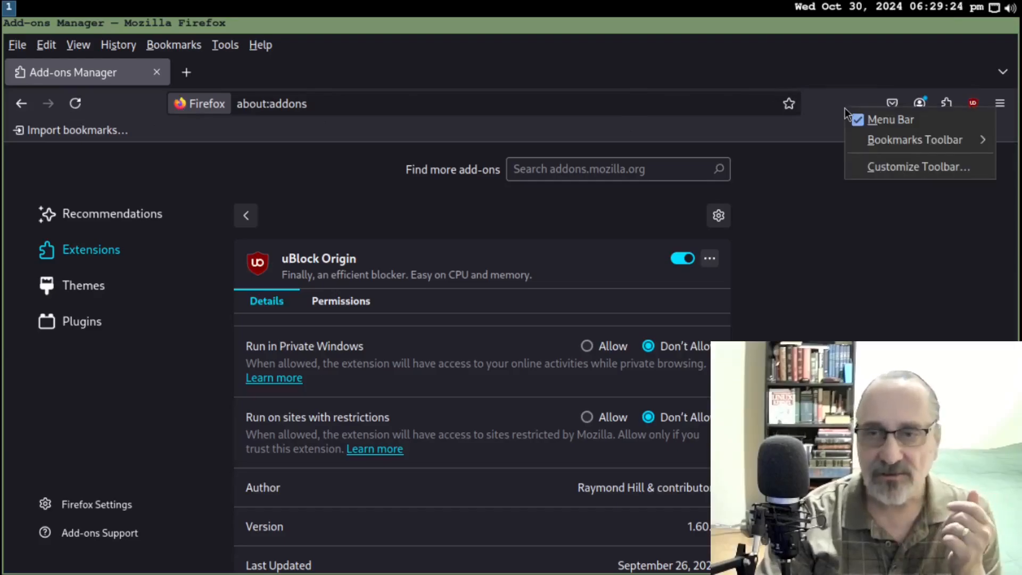
{"action": "left_click", "coordinate": [886, 168]}
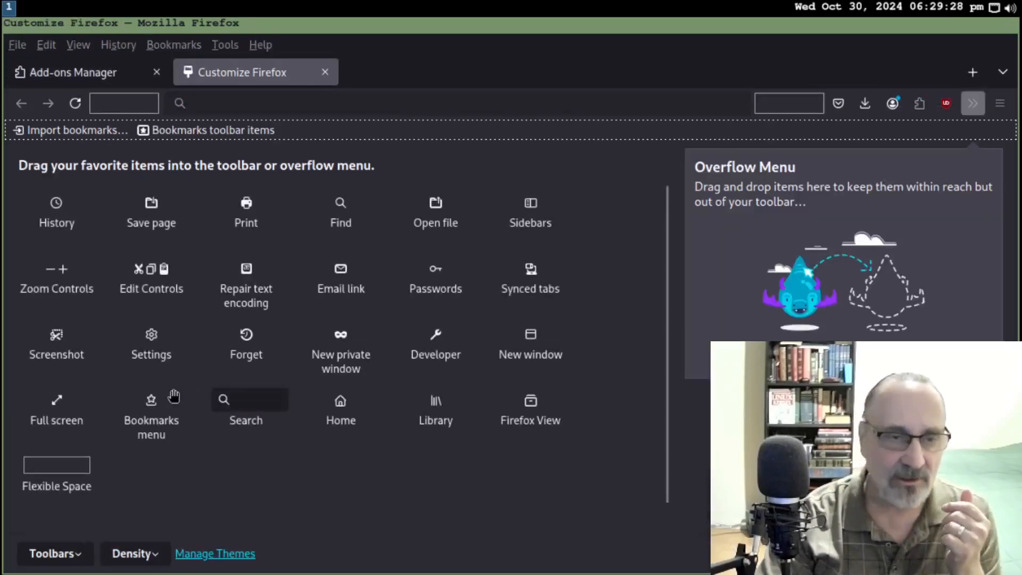
{"action": "left_click_drag", "start_coordinate": [340, 408], "coordinate": [101, 103]}
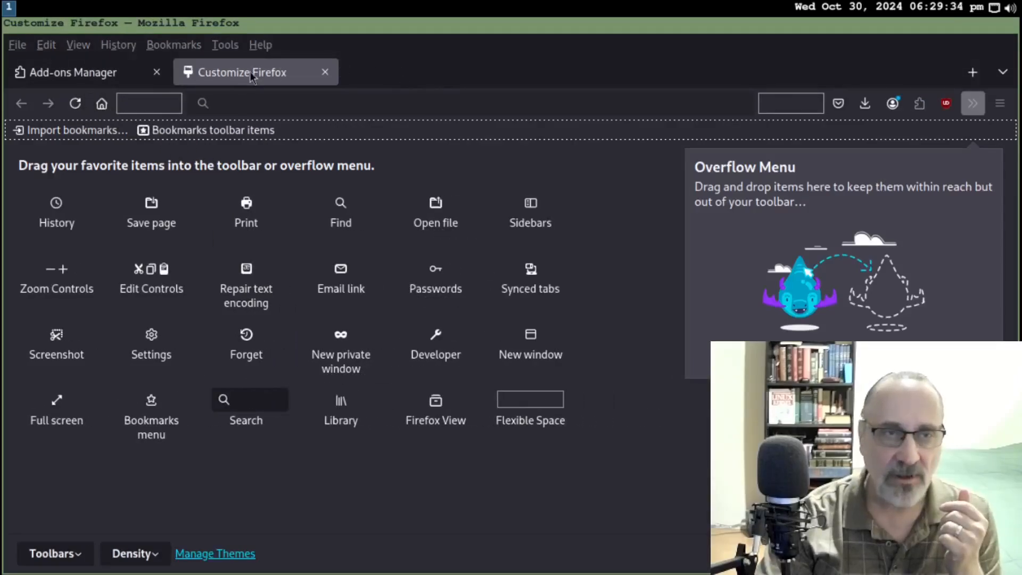
{"action": "key", "text": "super+shift+q"}
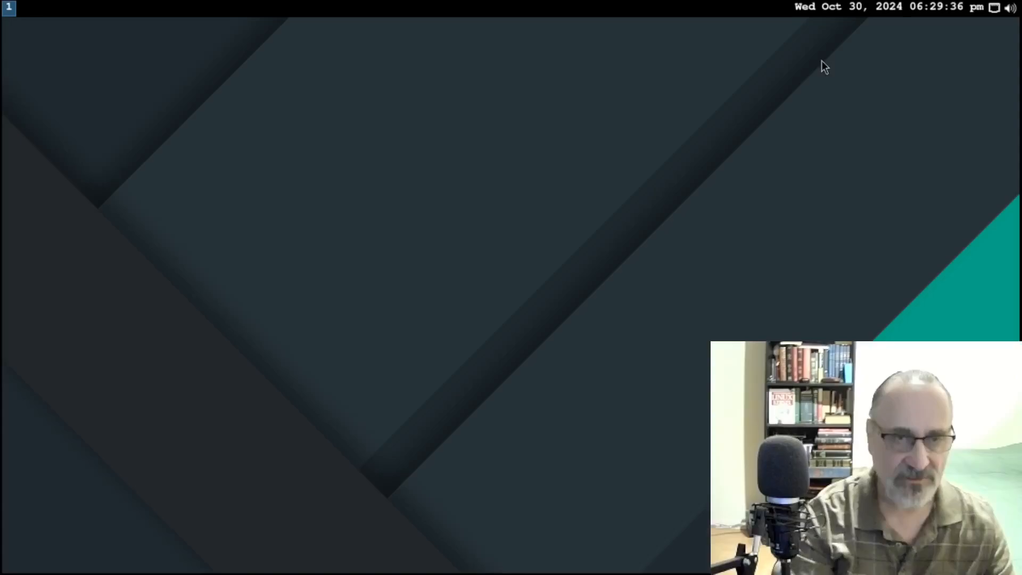
{"action": "key", "text": "super+w"}
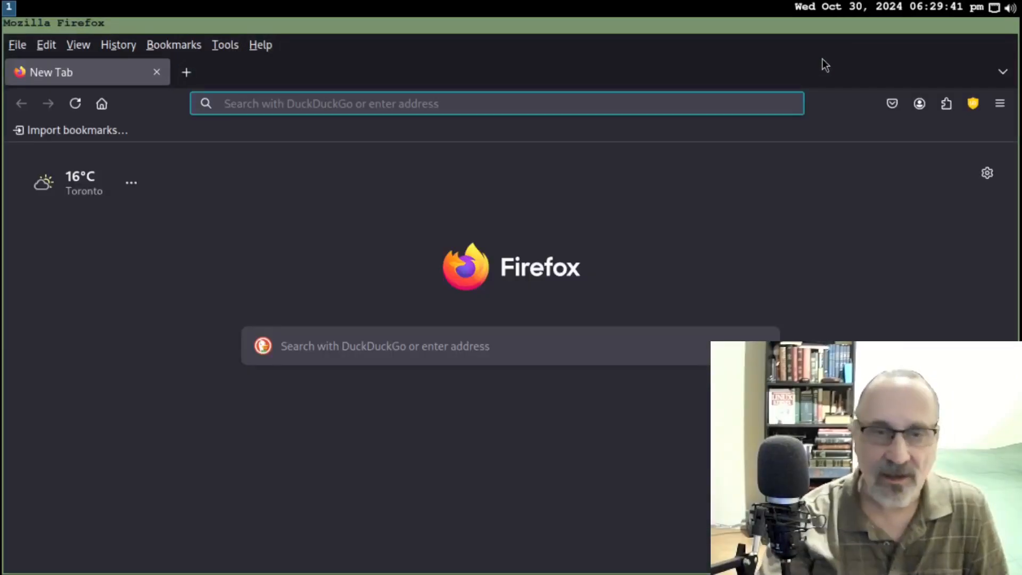
Remove the Import bookmarks button from the bookmarks toolbar and close the Firefox window.
{"action": "right_click", "coordinate": [59, 133]}
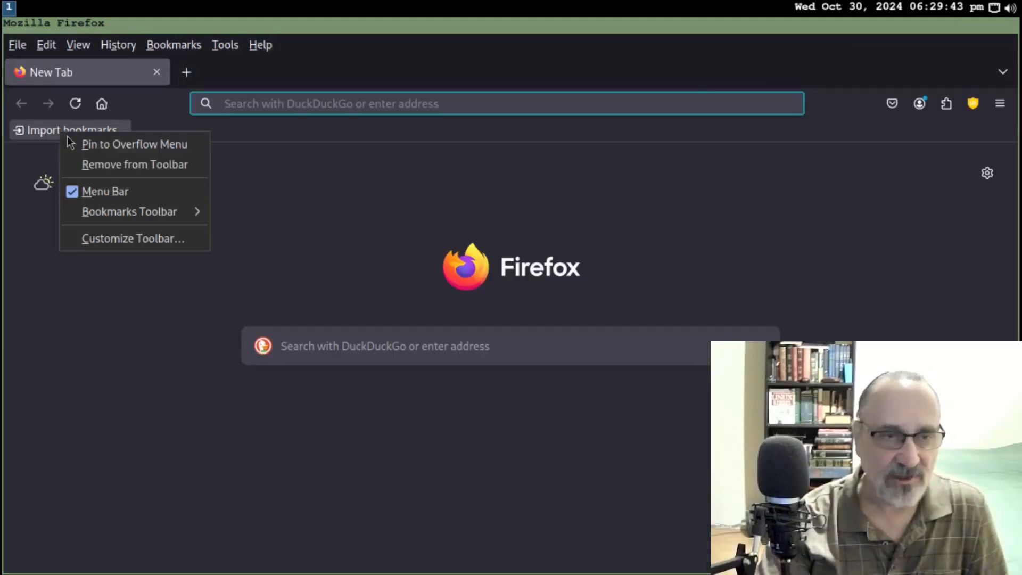
{"action": "right_click", "coordinate": [82, 122]}
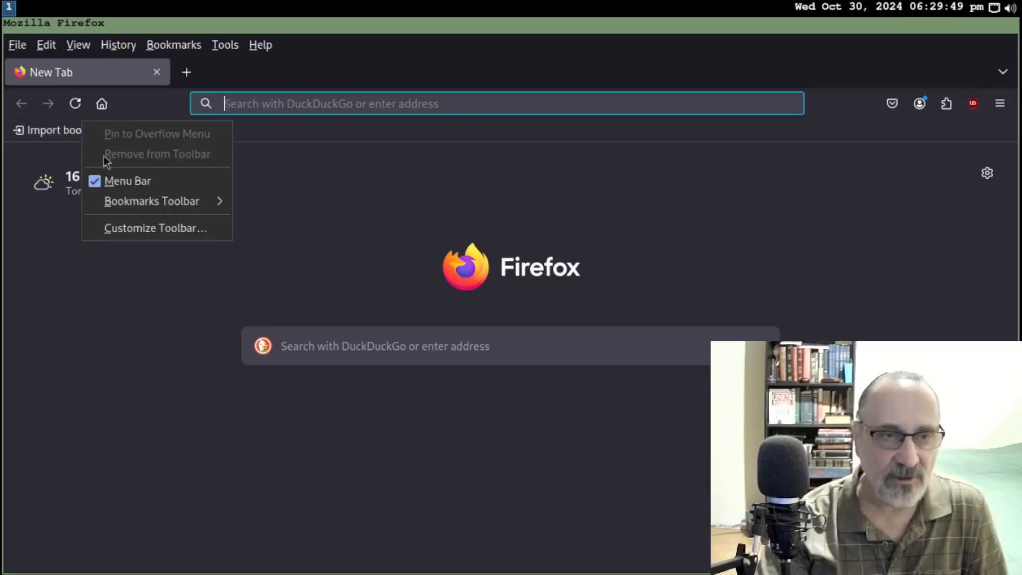
{"action": "left_click", "coordinate": [36, 150]}
{"action": "right_click", "coordinate": [49, 130]}
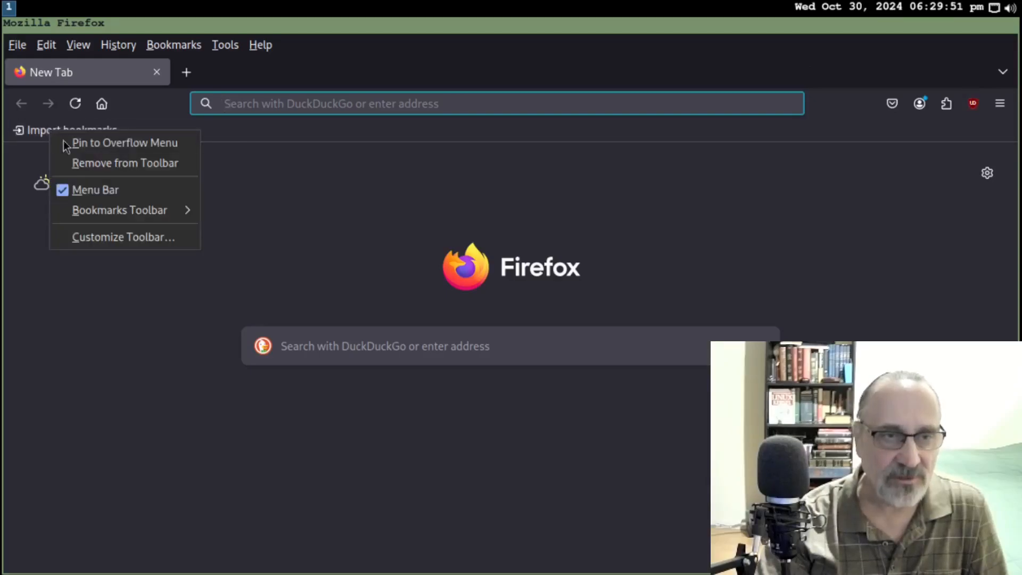
{"action": "left_click", "coordinate": [104, 165]}
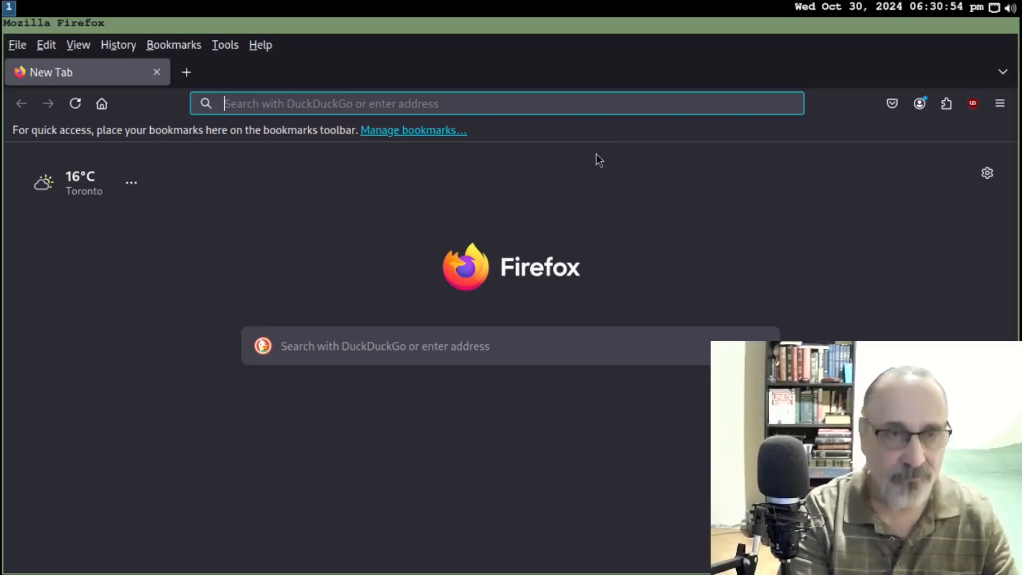
{"action": "key", "text": "super+shift+q"}
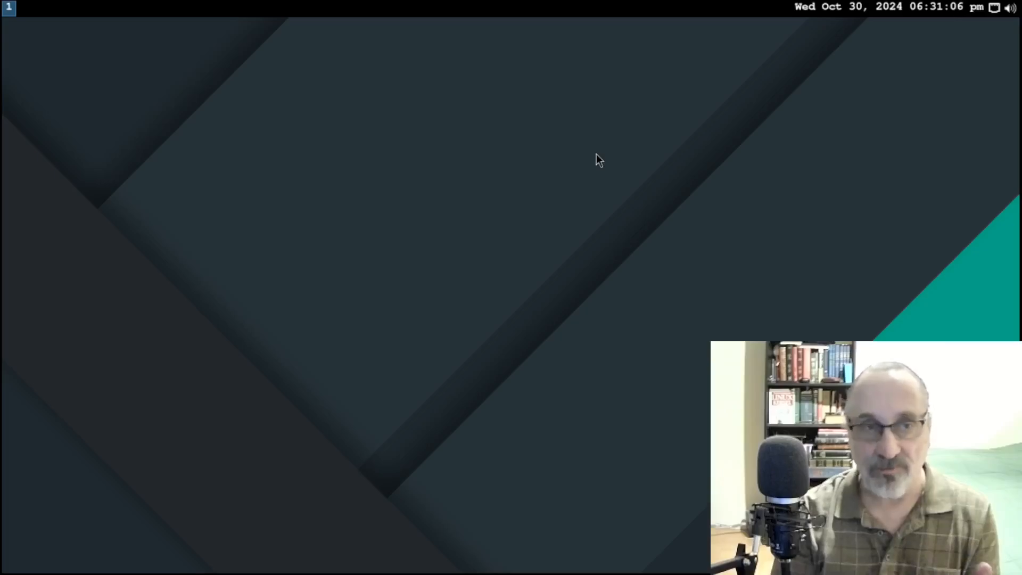
Open a terminal and list the contents of the home directory with ls.
{"action": "key", "text": "super+Return"}
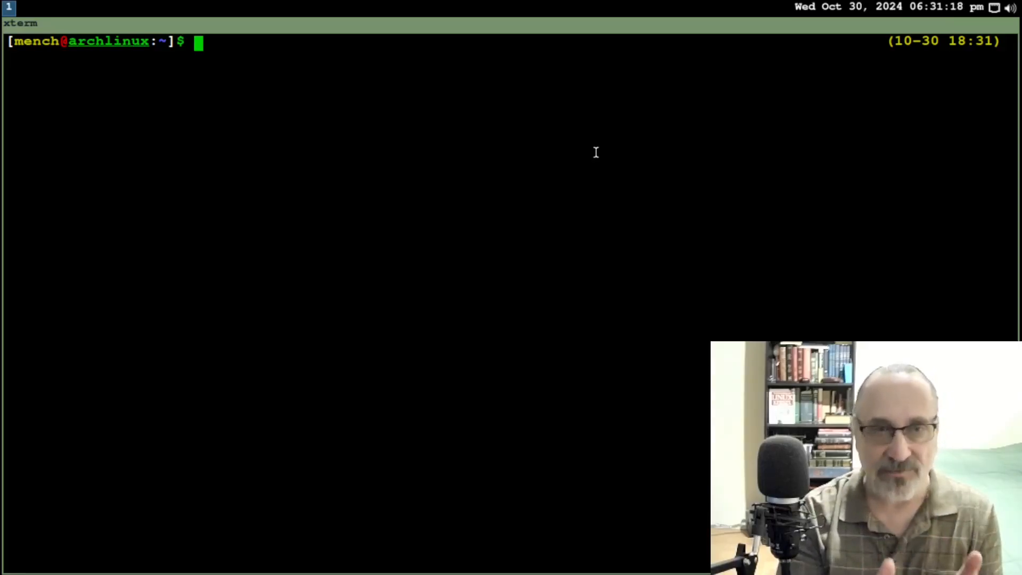
{"action": "type", "text": "ls"}
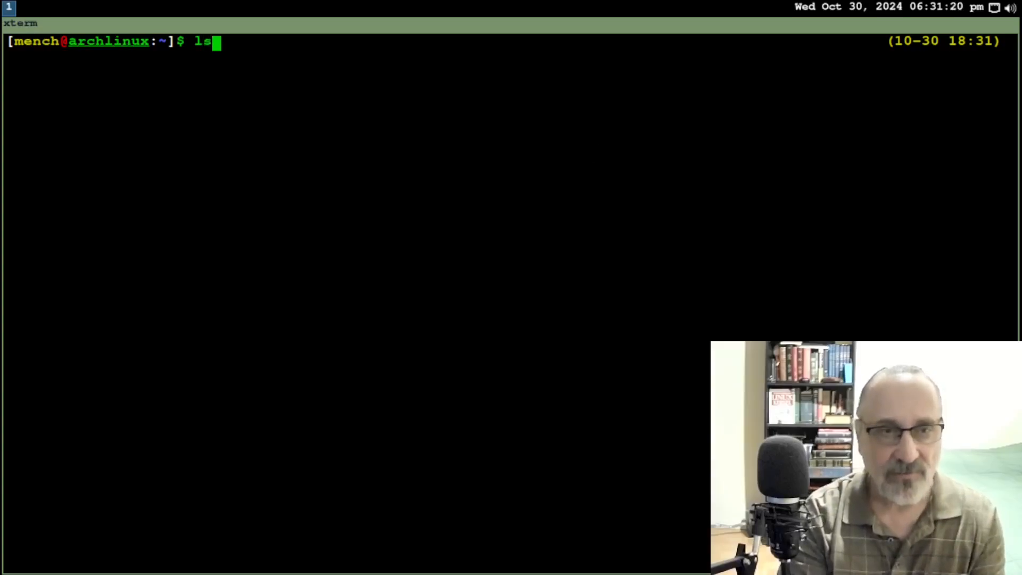
{"action": "key", "text": "Return"}
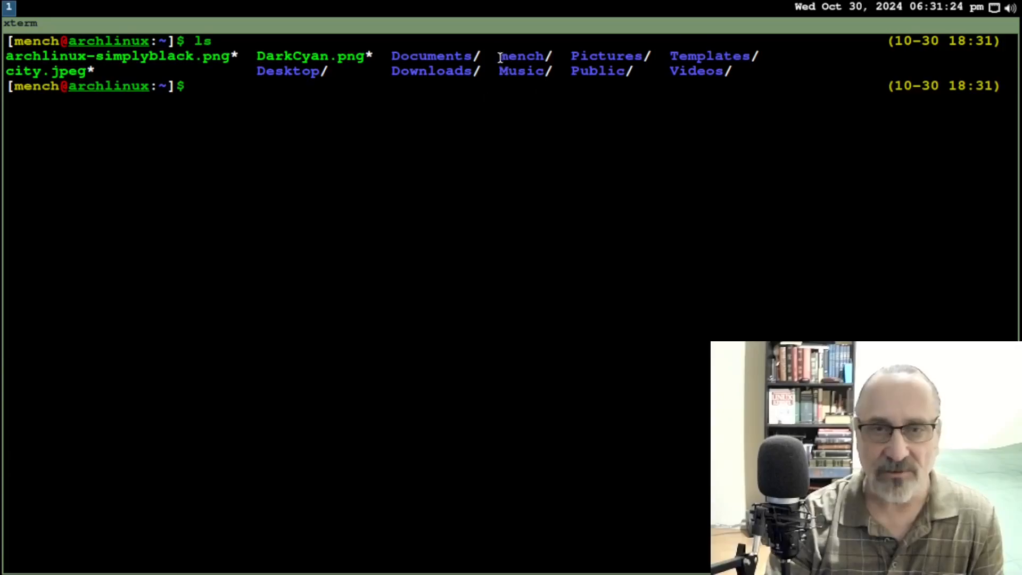
{"action": "left_click_drag", "start_coordinate": [494, 56], "coordinate": [551, 54]}
{"action": "left_click", "coordinate": [510, 117]}
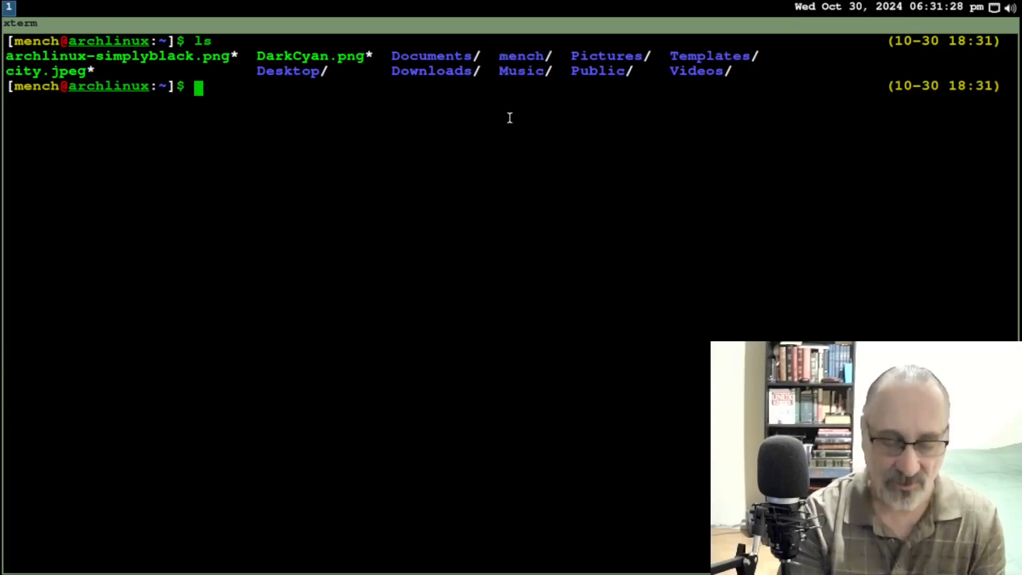
Change into the mench directory, update the repository with git pull, and clear the terminal.
{"action": "type", "text": "cd mench"}
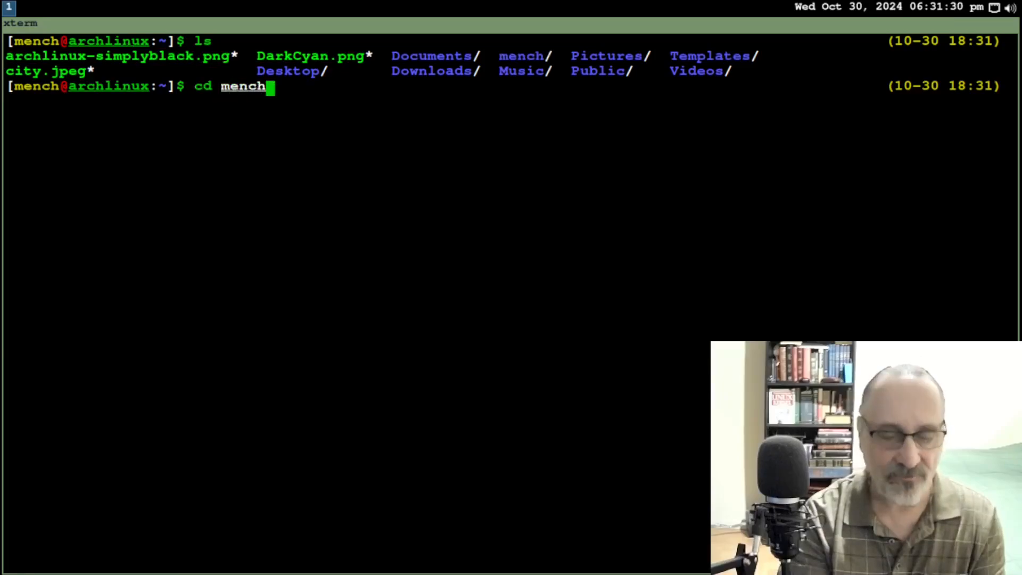
{"action": "key", "text": "Tab"}
{"action": "key", "text": "Return"}
{"action": "key", "text": "Return"}
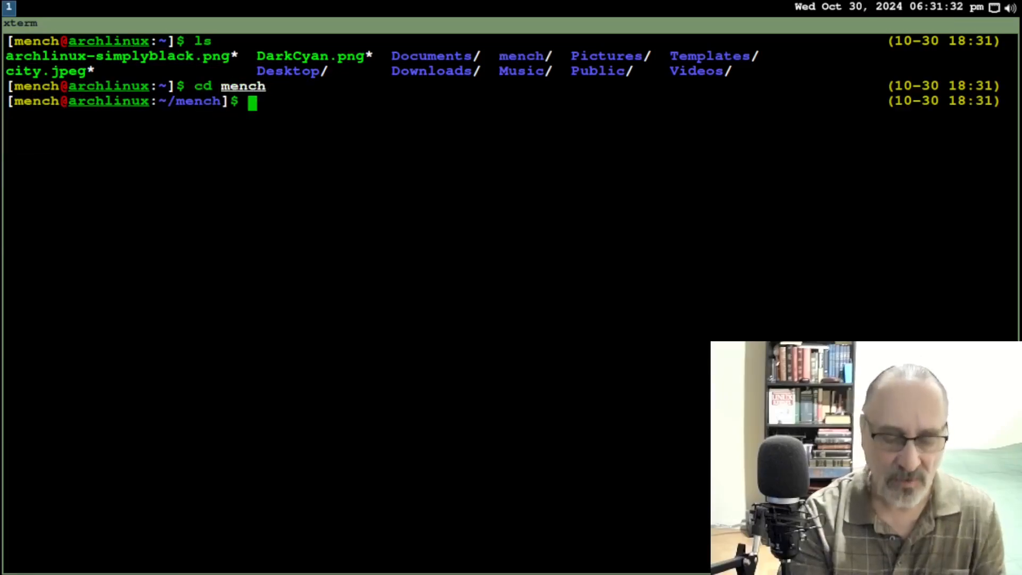
{"action": "key", "text": "ctrl+l"}
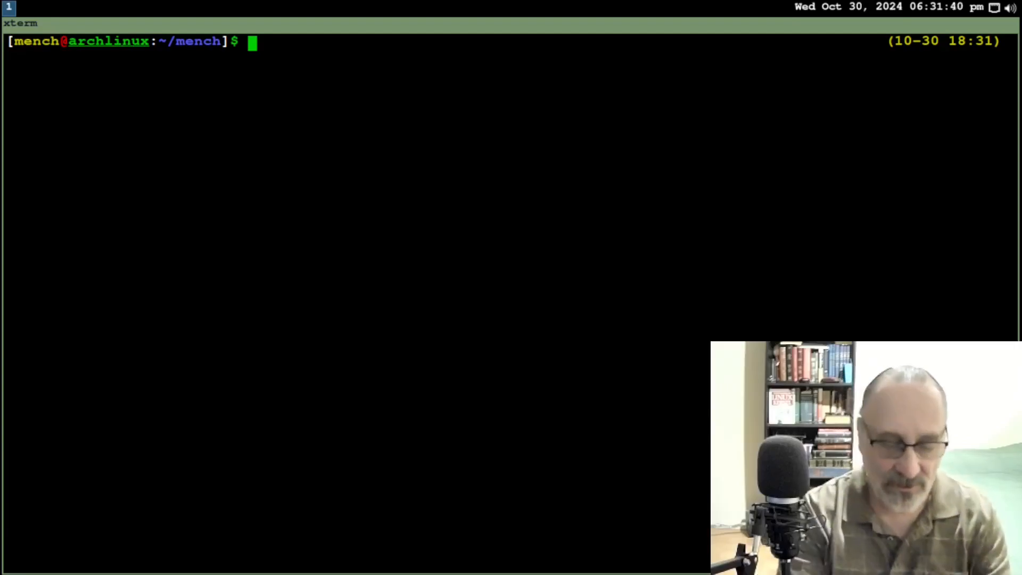
{"action": "type", "text": "git pull"}
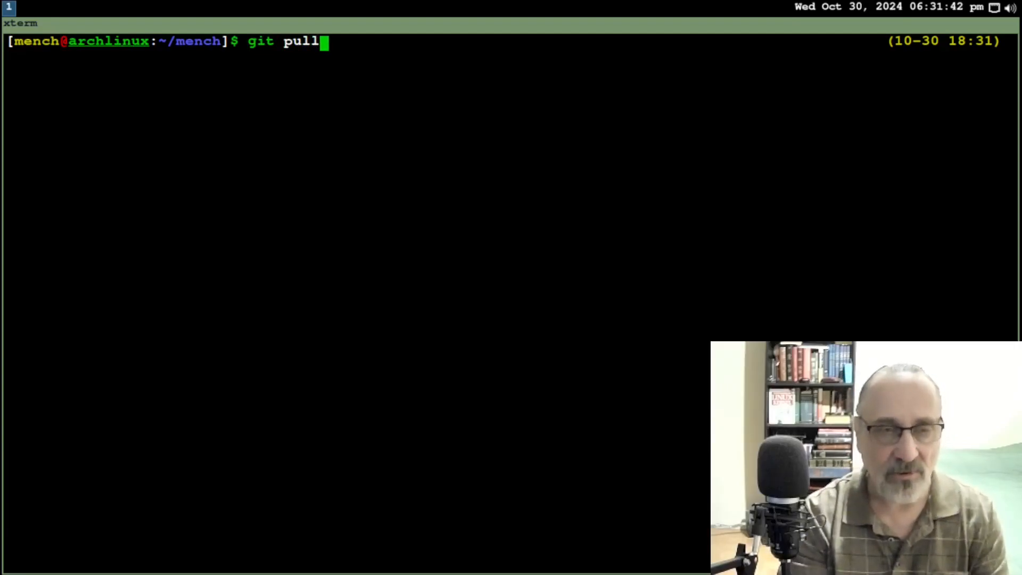
{"action": "key", "text": "Return"}
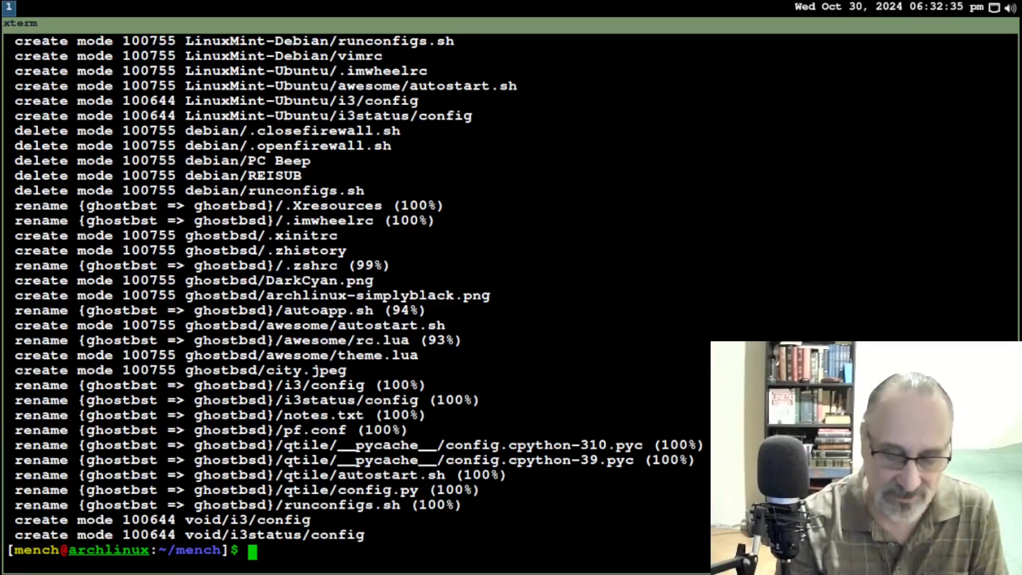
{"action": "key", "text": "ctrl+l"}
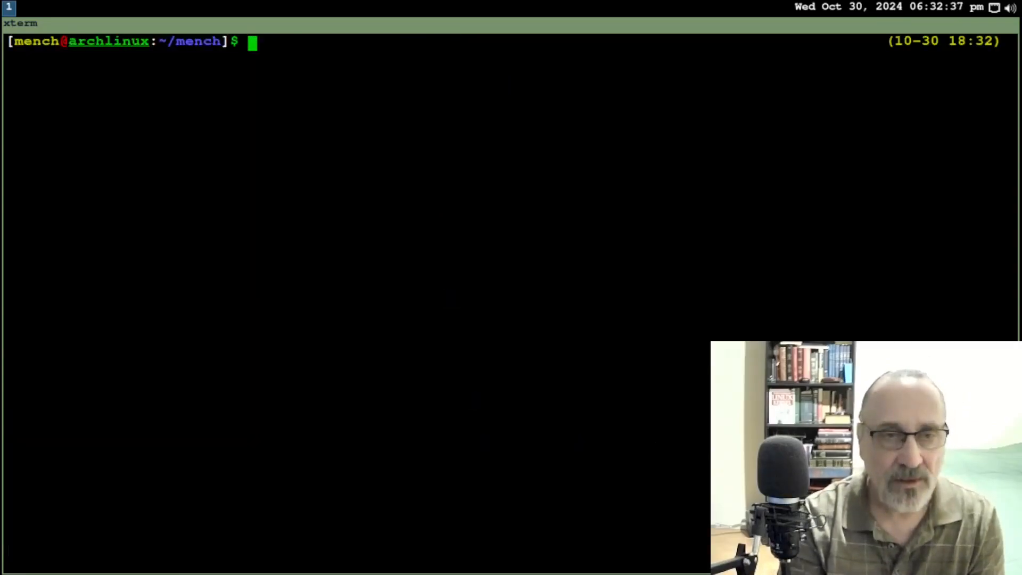
Return to the home directory, create a directory named AUR there, and clear the terminal.
{"action": "type", "text": "cd"}
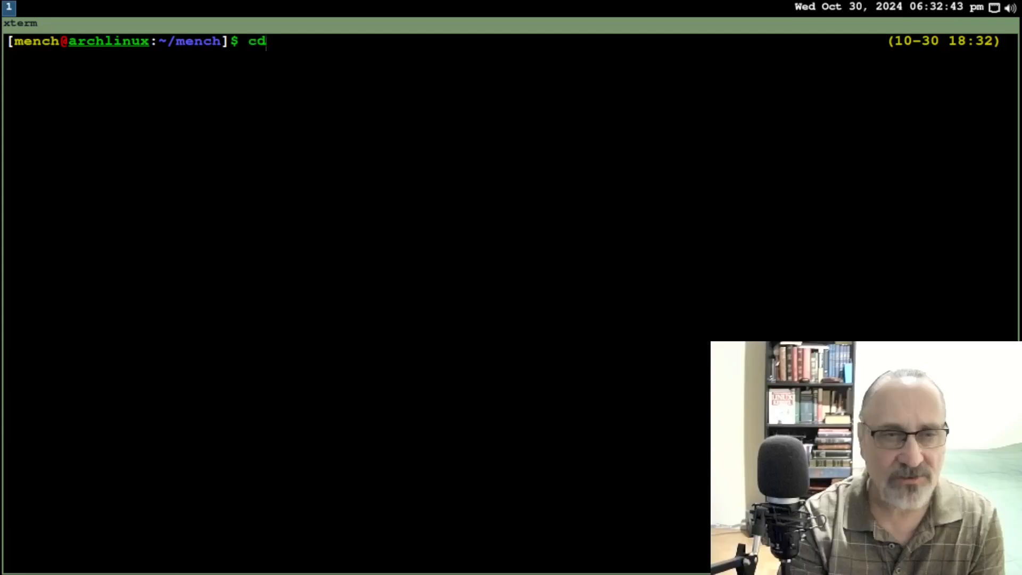
{"action": "key", "text": "Return"}
{"action": "key", "text": "ctrl+l"}
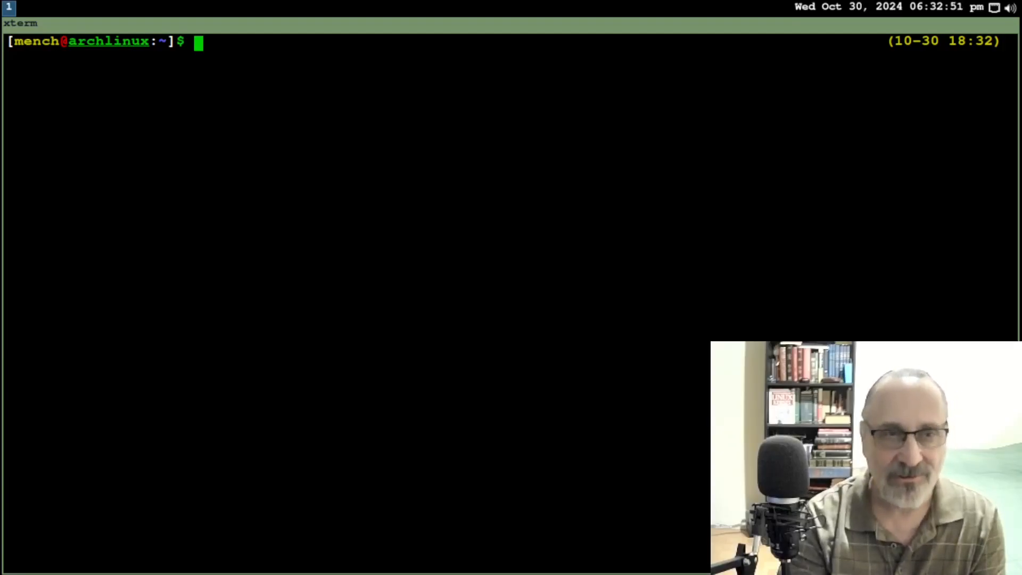
{"action": "type", "text": "mkdir "}
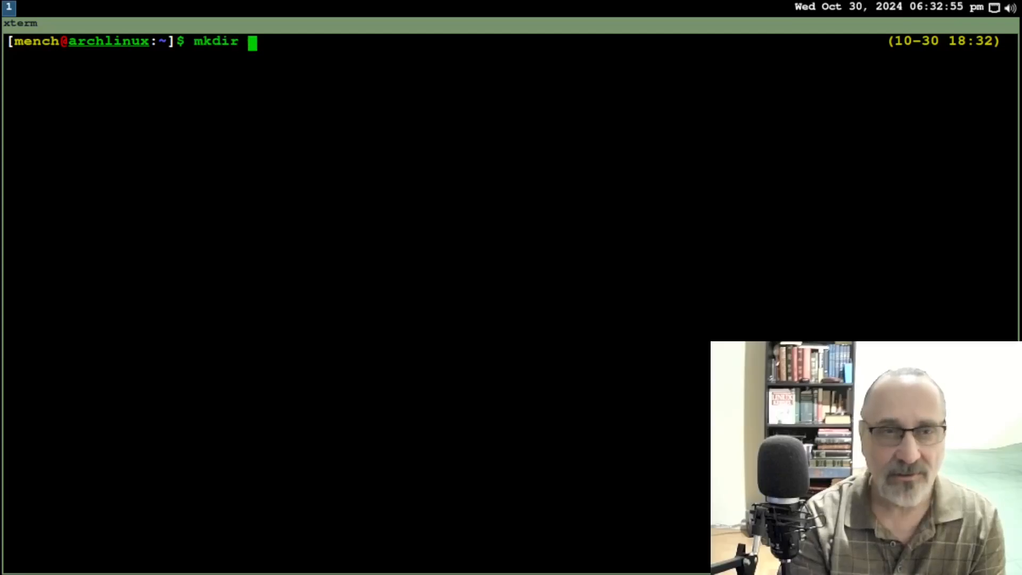
{"action": "type", "text": "AUR"}
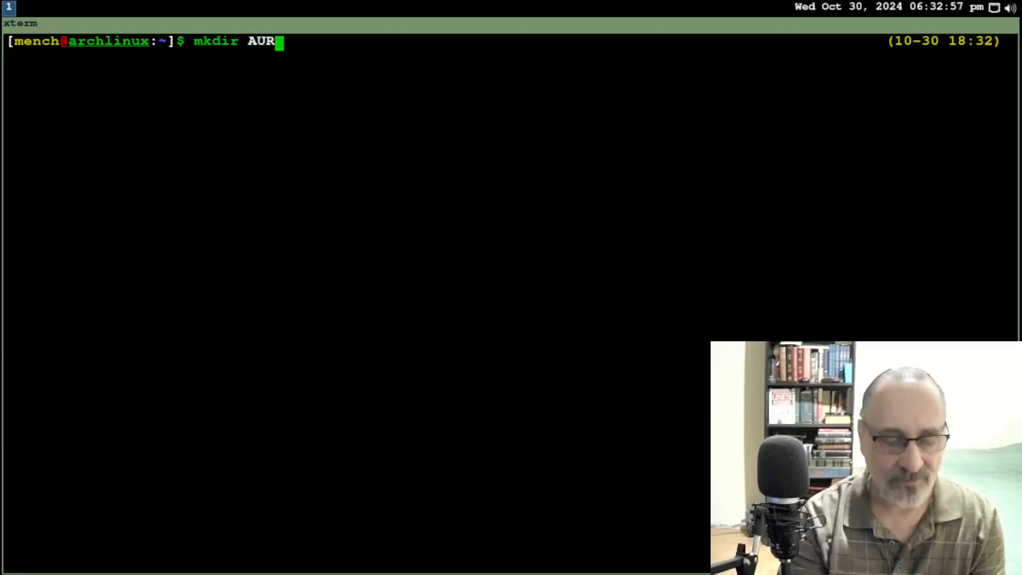
{"action": "key", "text": "Return"}
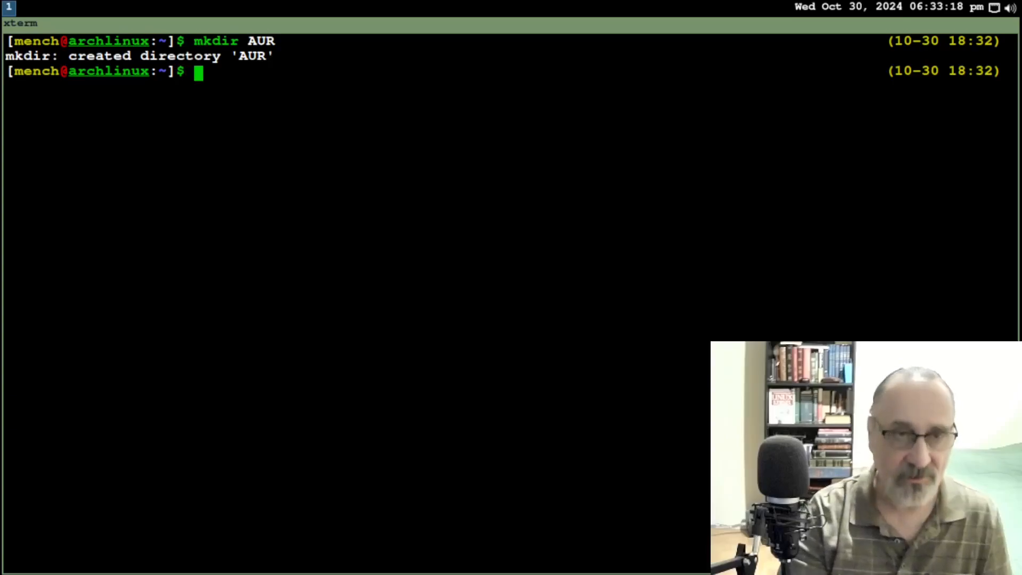
{"action": "key", "text": "ctrl+l"}
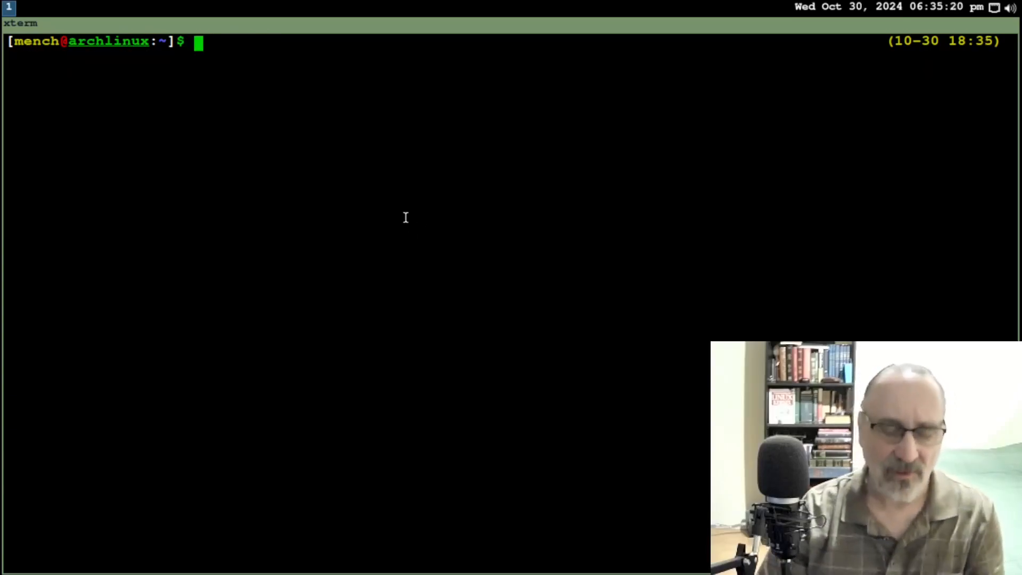
Change into the mench/arch directory and list its files with ls to locate librewolf.sh and gpgkeylibrewolf.sh.
{"action": "type", "text": "cd mench"}
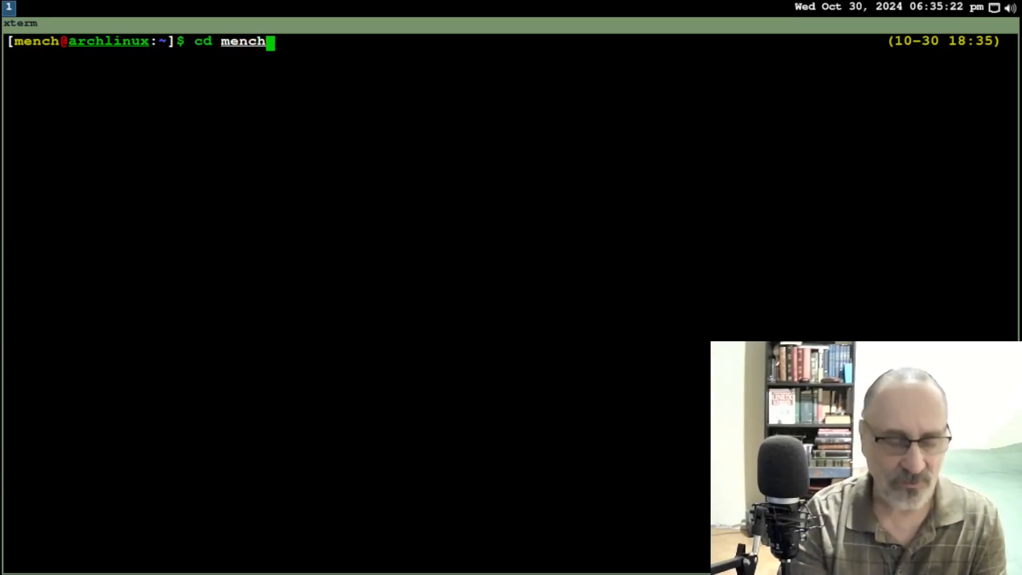
{"action": "key", "text": "Tab"}
{"action": "key", "text": "Return"}
{"action": "type", "text": "cd arch"}
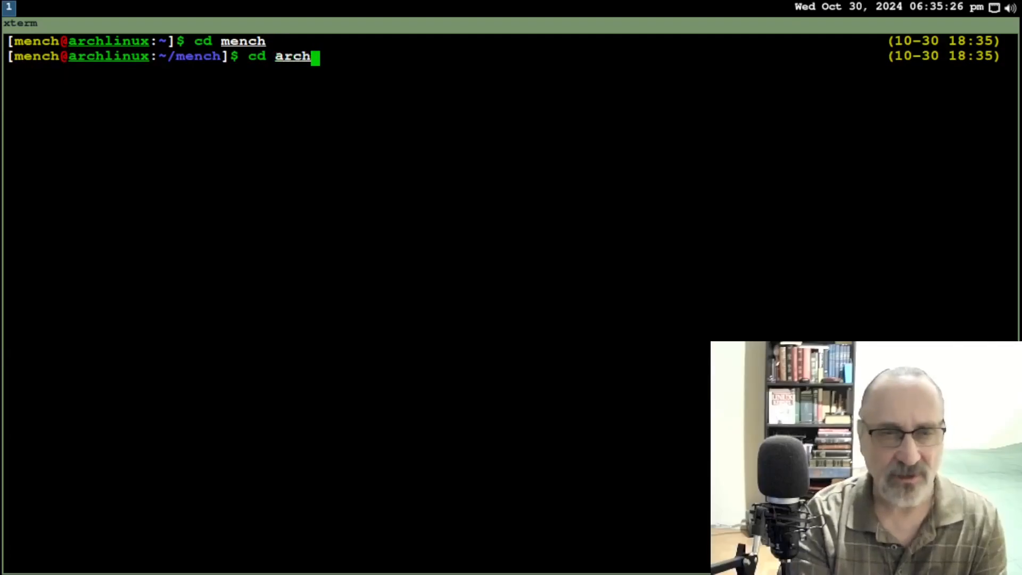
{"action": "key", "text": "Tab"}
{"action": "key", "text": "Return"}
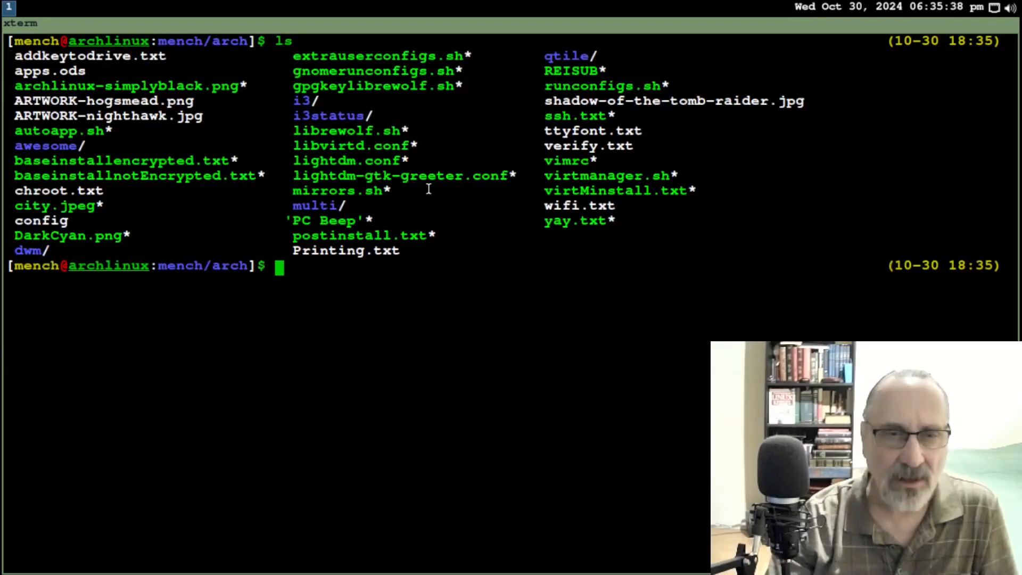
{"action": "left_click_drag", "start_coordinate": [289, 130], "coordinate": [411, 131]}
{"action": "left_click_drag", "start_coordinate": [293, 87], "coordinate": [468, 89]}
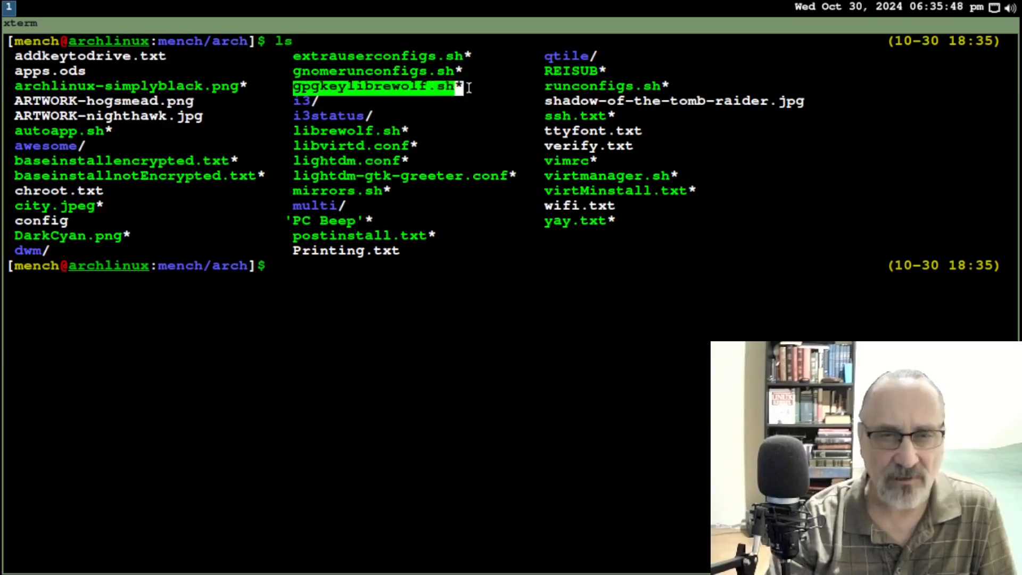
{"action": "left_click", "coordinate": [372, 275]}
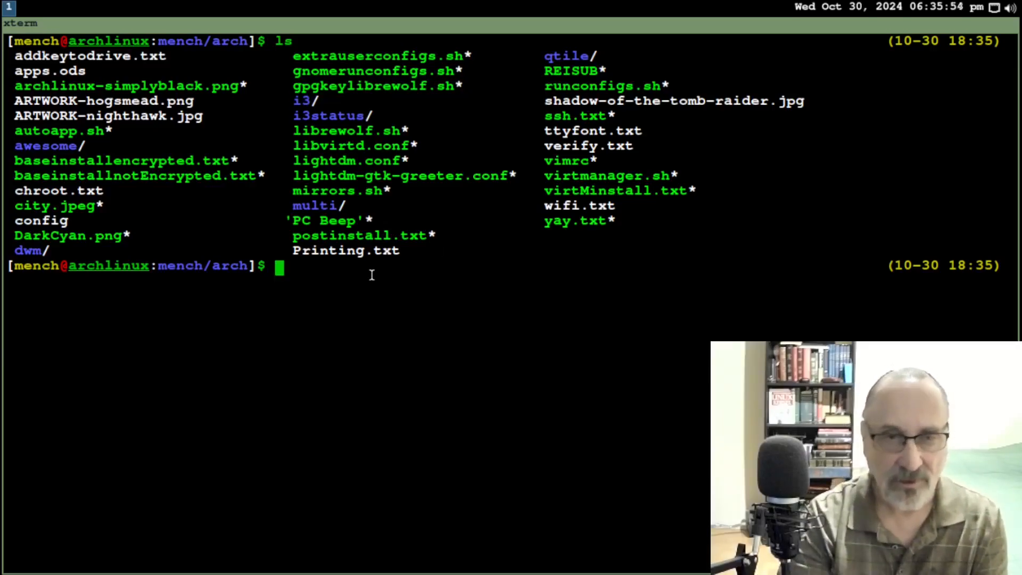
Copy librewolf.sh and gpgkeylibrewolf.sh from mench/arch into the ~/AUR directory with cp.
{"action": "type", "text": "cp "}
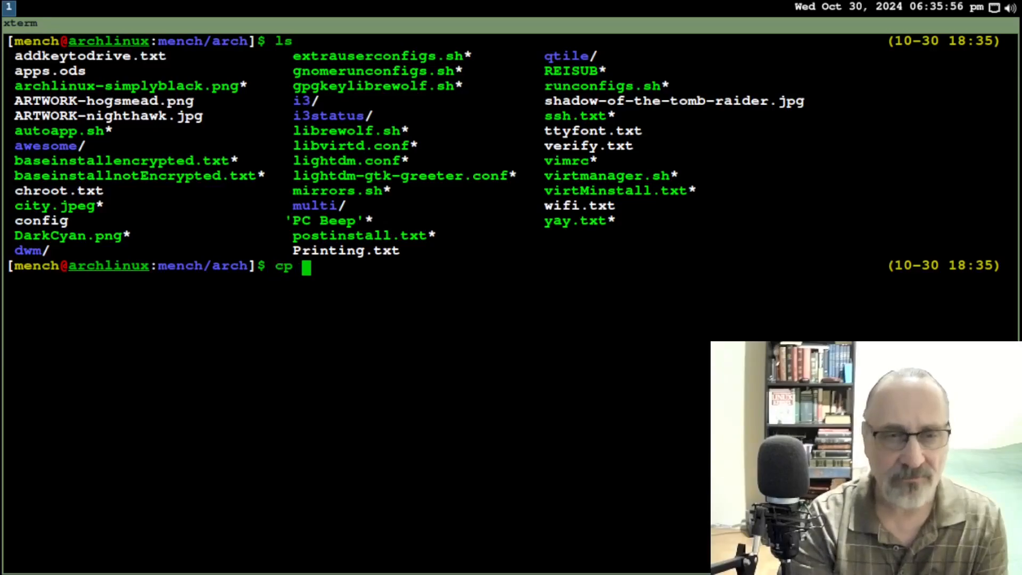
{"action": "type", "text": "libre"}
{"action": "key", "text": "Tab"}
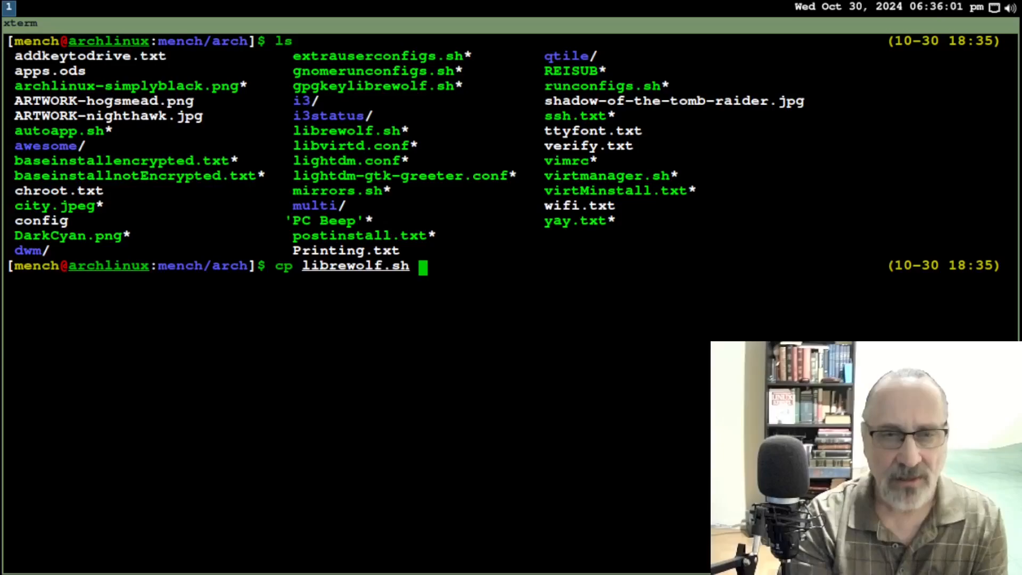
{"action": "type", "text": "gpgk"}
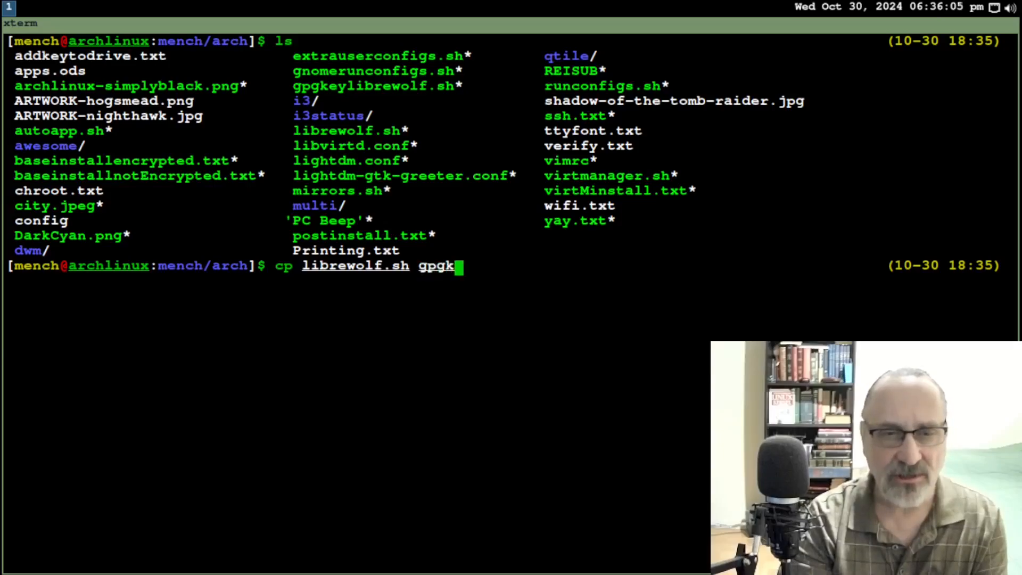
{"action": "key", "text": "Tab"}
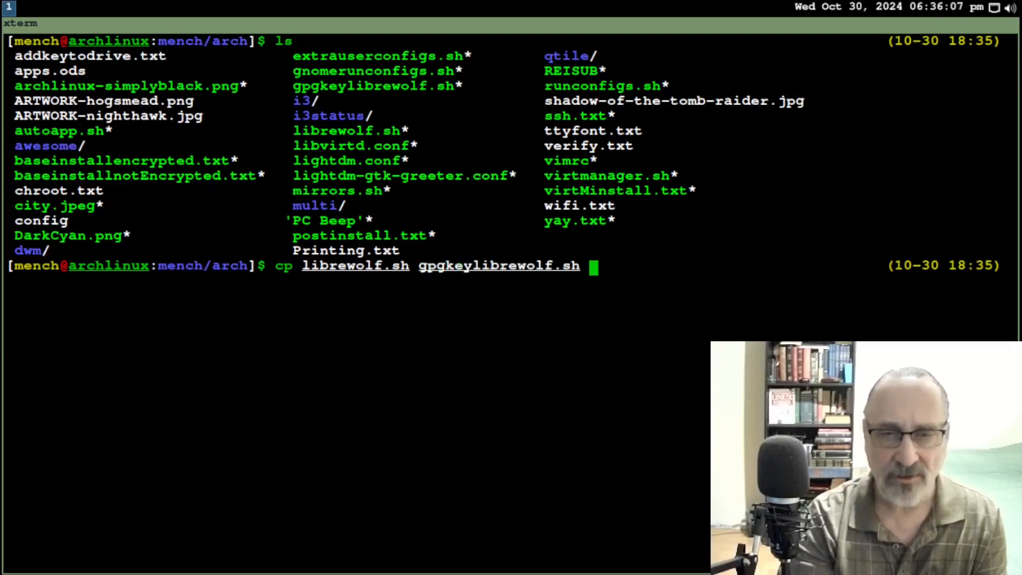
{"action": "type", "text": "~"}
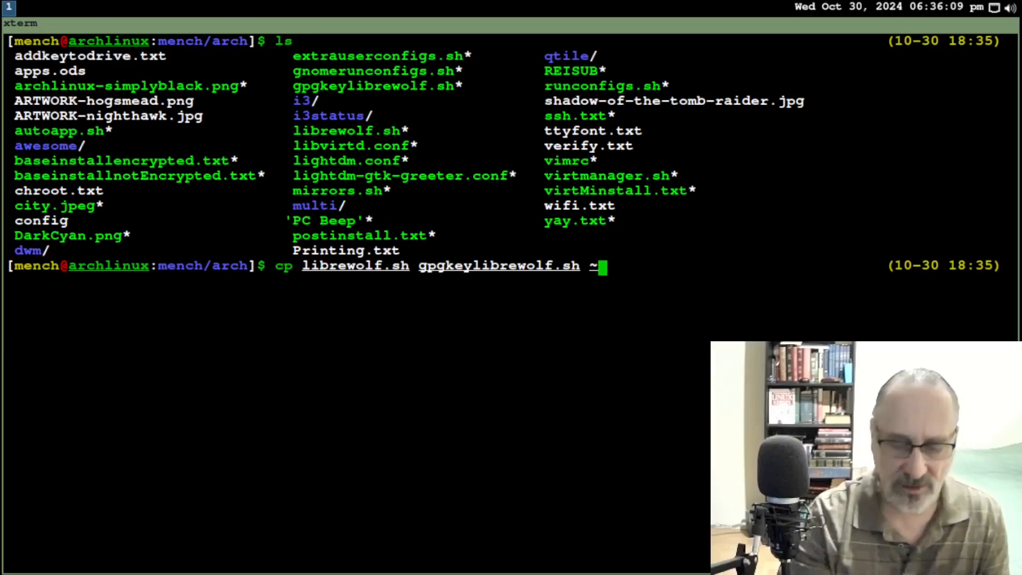
{"action": "type", "text": "/"}
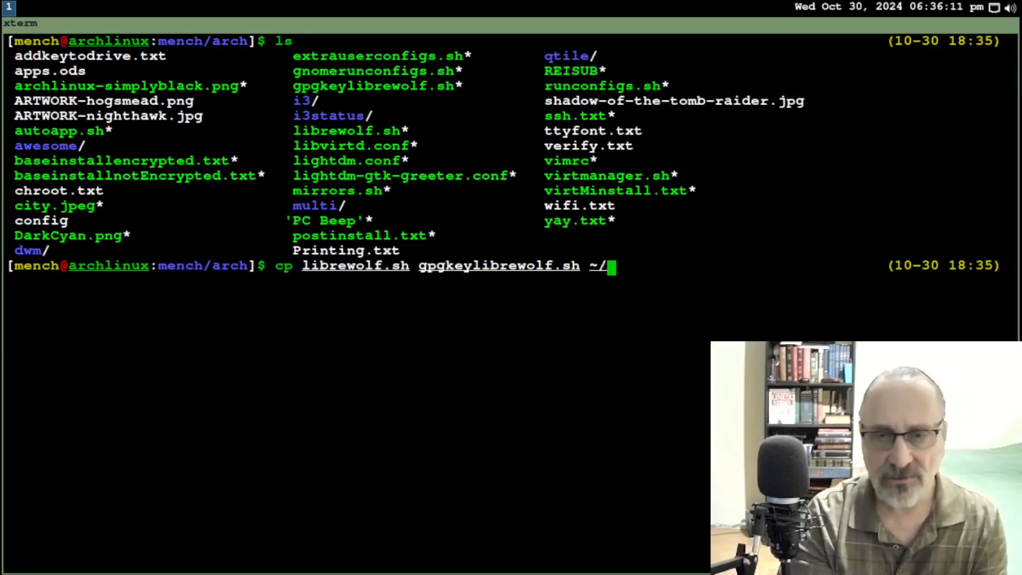
{"action": "type", "text": "AUR"}
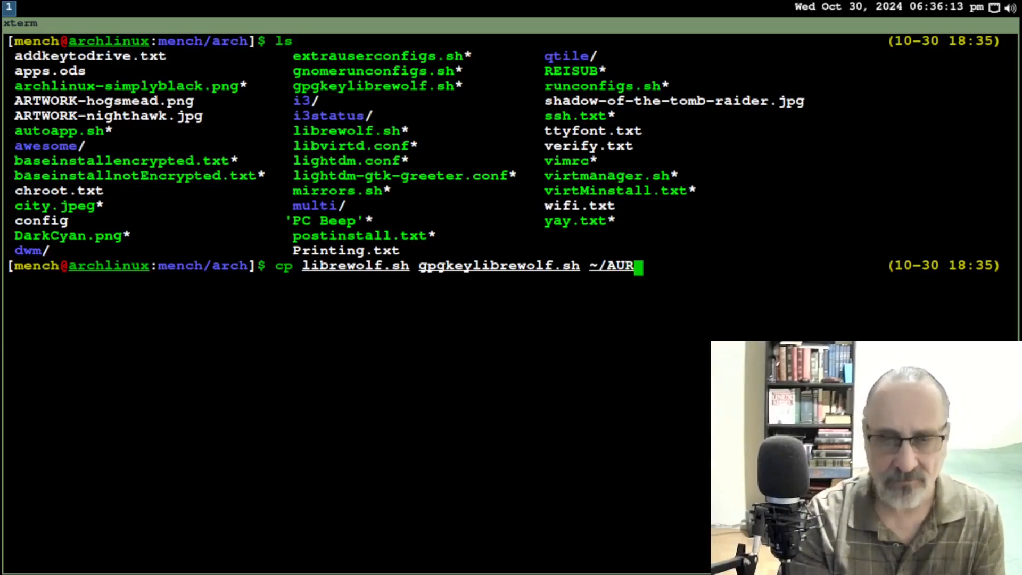
{"action": "key", "text": "Return"}
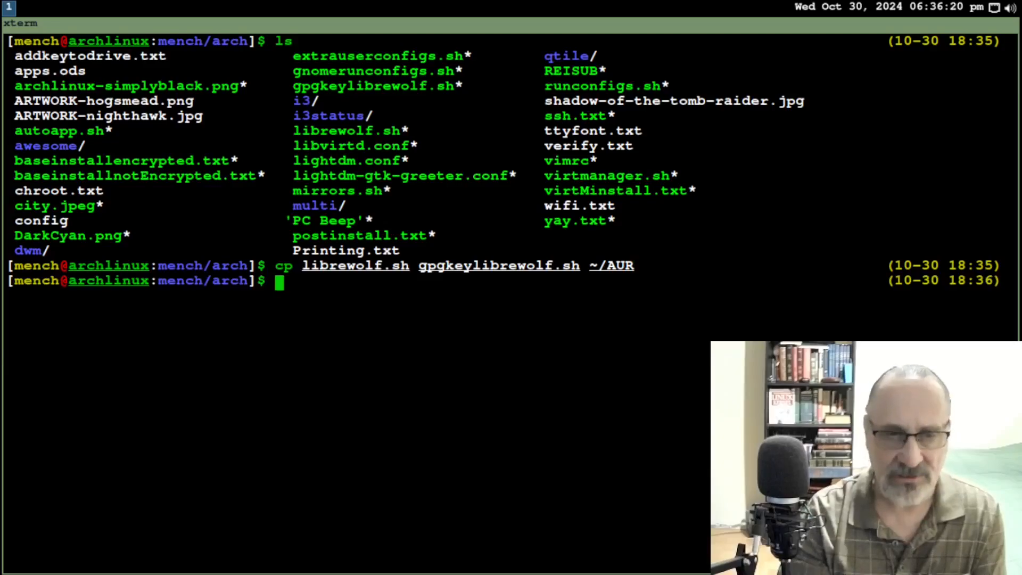
{"action": "type", "text": "CD"}
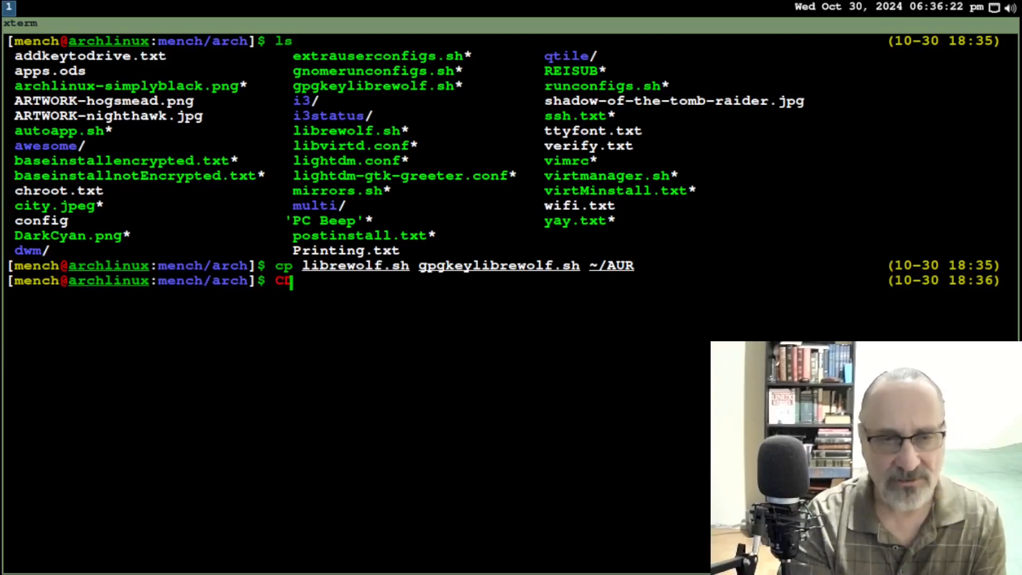
{"action": "key", "text": "Return"}
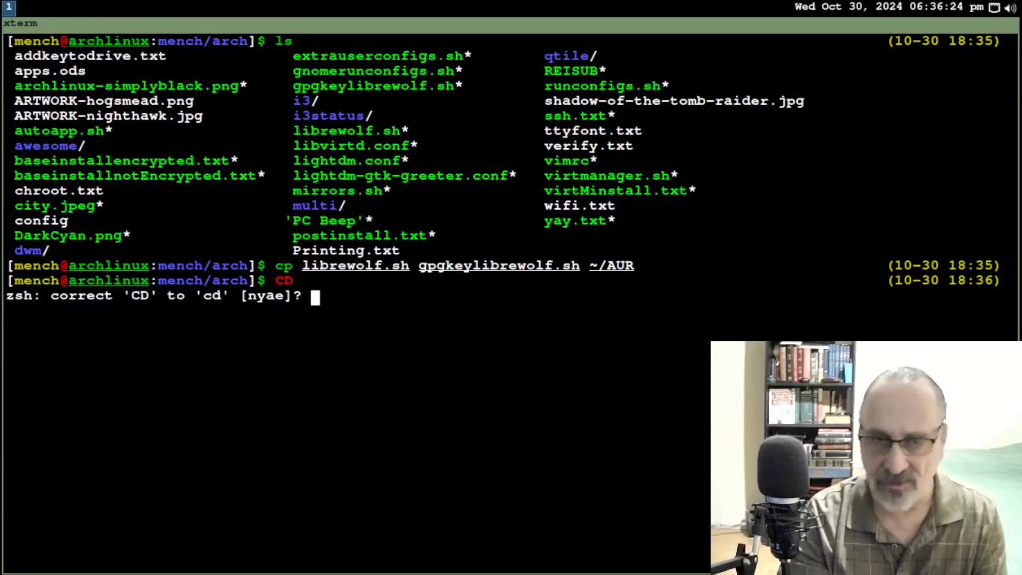
{"action": "key", "text": "n"}
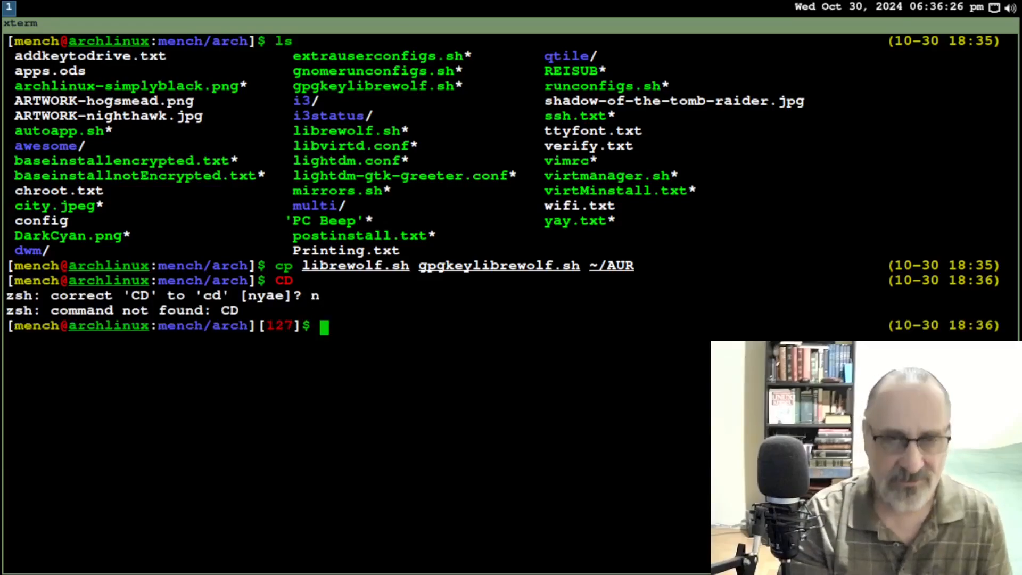
Clear the terminal and return to the home directory with cd.
{"action": "key", "text": "ctrl+l"}
{"action": "type", "text": "cd"}
{"action": "key", "text": "Return"}
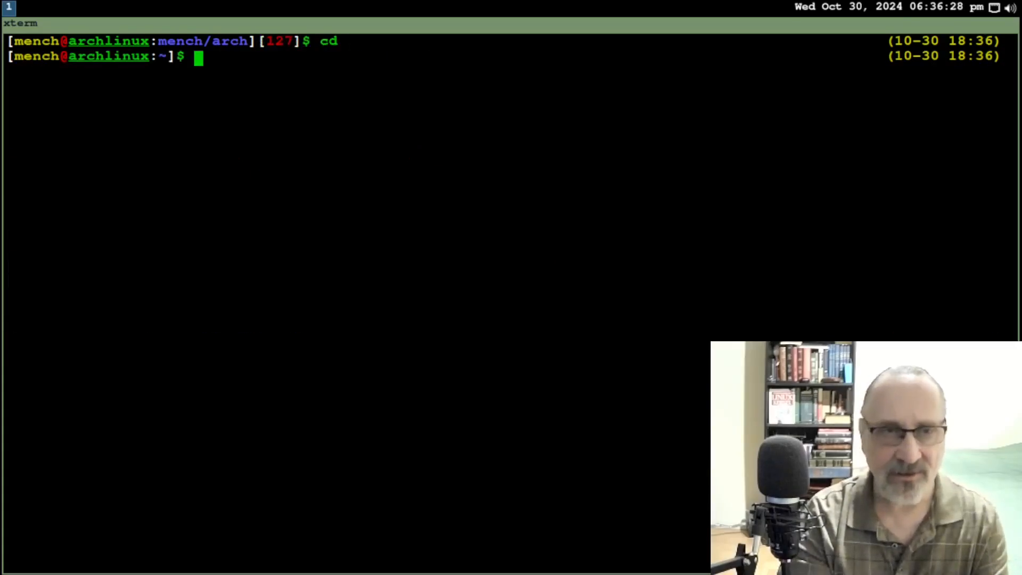
{"action": "key", "text": "ctrl+l"}
Change into the AUR directory and list its files with ls.
{"action": "type", "text": "cd "}
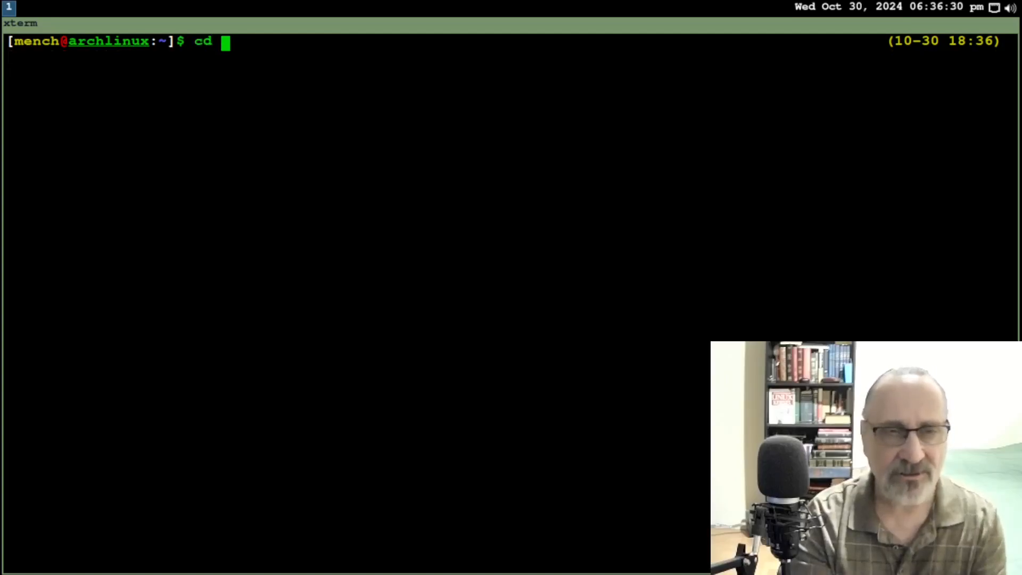
{"action": "type", "text": "aur"}
{"action": "key", "text": "Tab"}
{"action": "key", "text": "Return"}
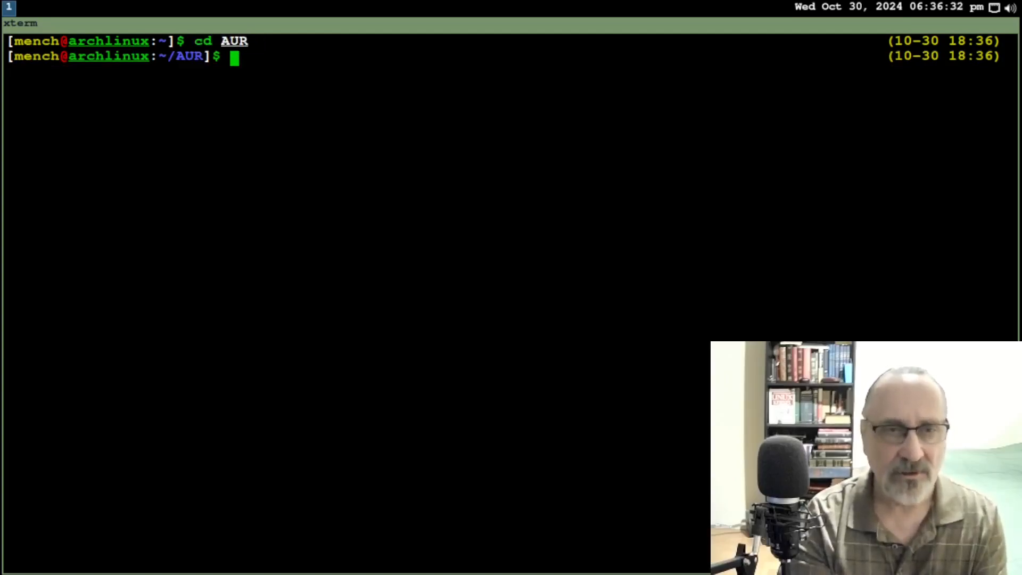
{"action": "type", "text": "ls"}
{"action": "key", "text": "Return"}
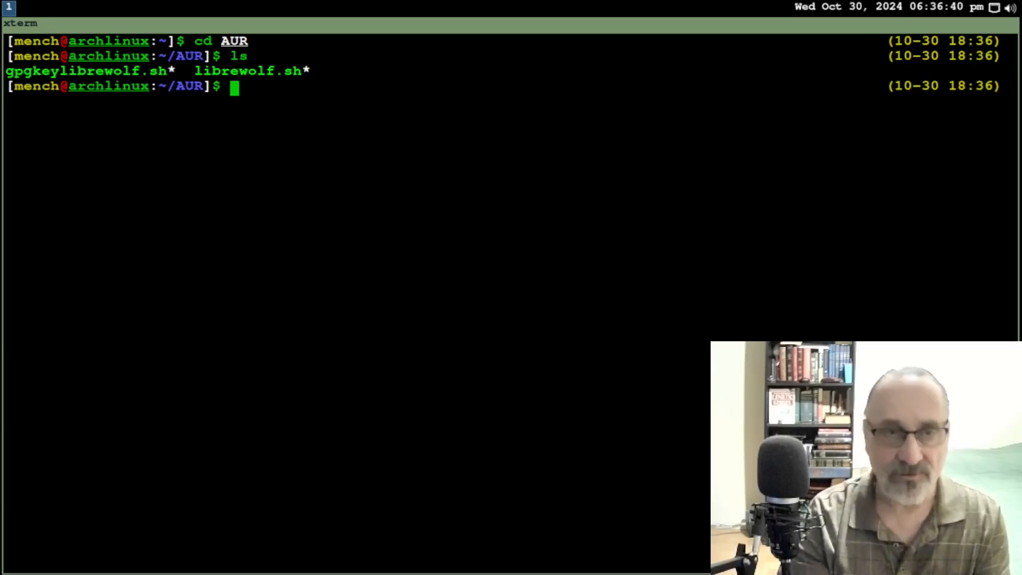
Run the librewolf.sh script in the AUR directory to clone the librewolf-bin repository.
{"action": "type", "text": "./lib"}
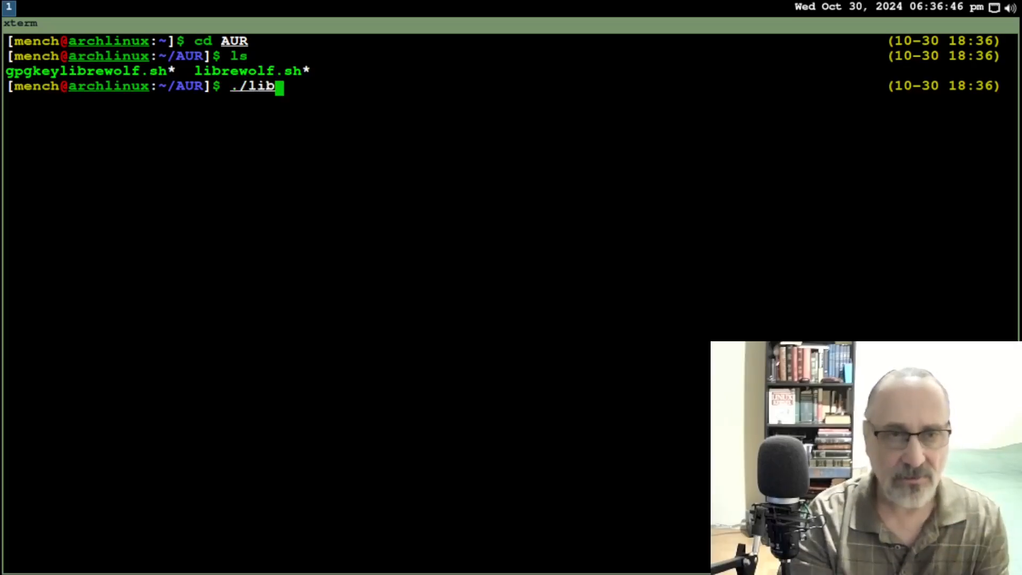
{"action": "key", "text": "Tab"}
{"action": "key", "text": "Return"}
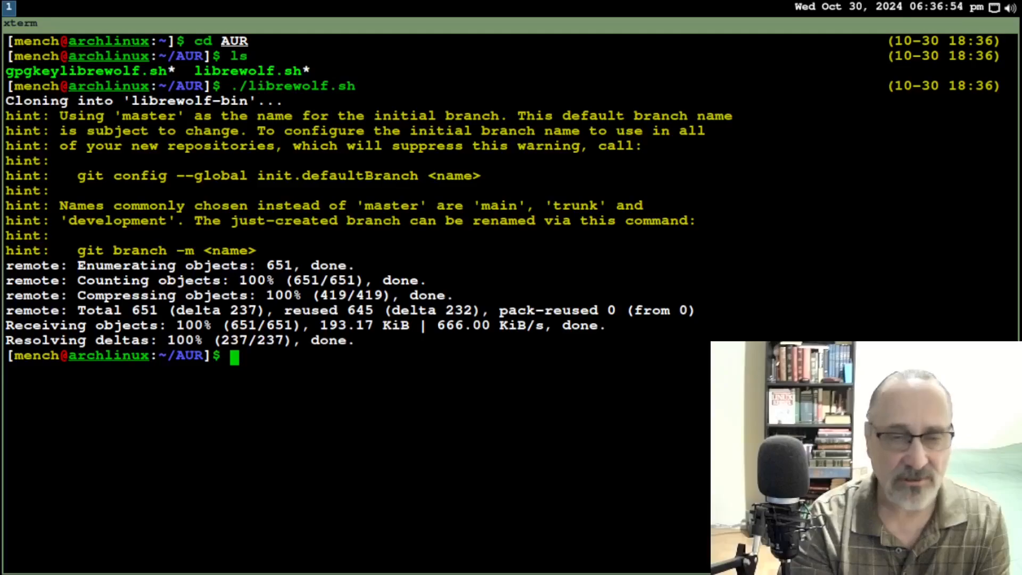
Run the gpgkeylibrewolf.sh script to import the LibreWolf maintainers' GPG key, and clear the terminal.
{"action": "type", "text": "./g"}
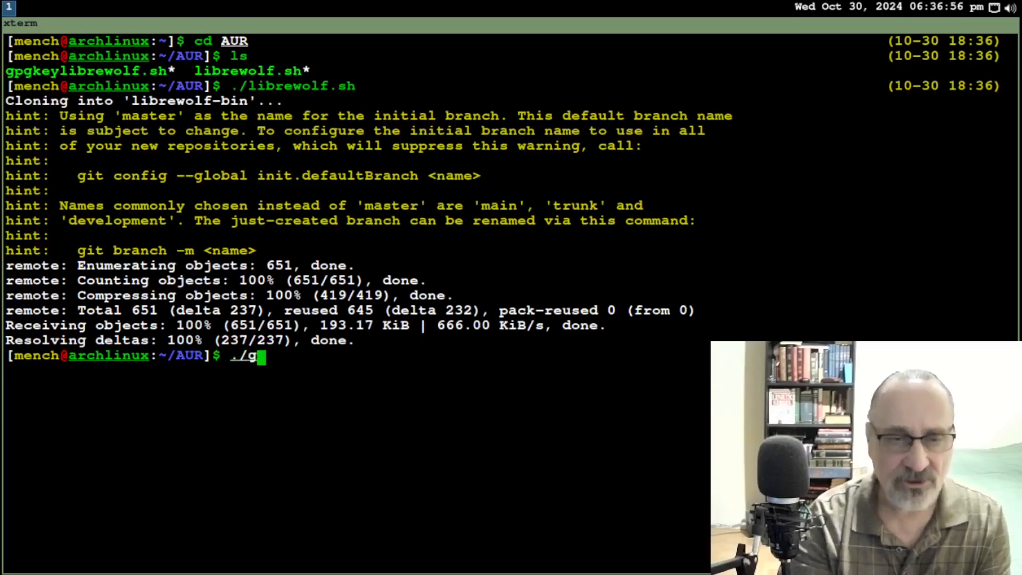
{"action": "type", "text": "pg"}
{"action": "key", "text": "Tab"}
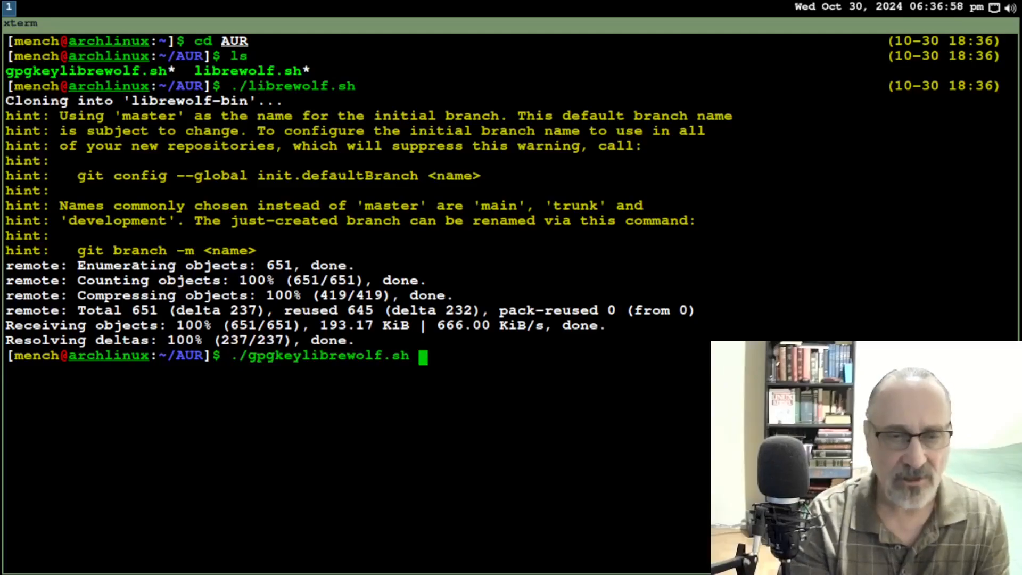
{"action": "key", "text": "Return"}
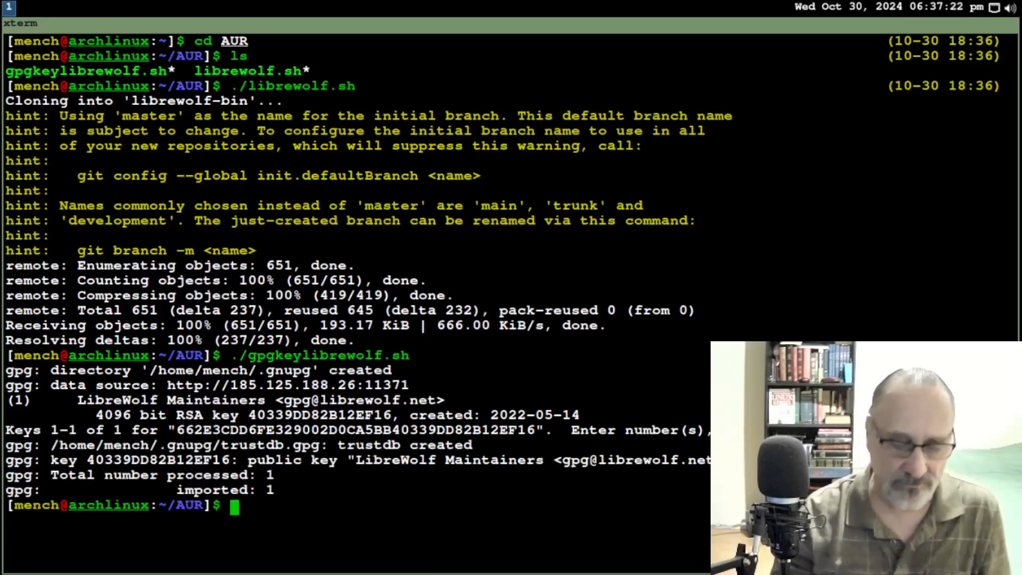
{"action": "key", "text": "ctrl+l"}
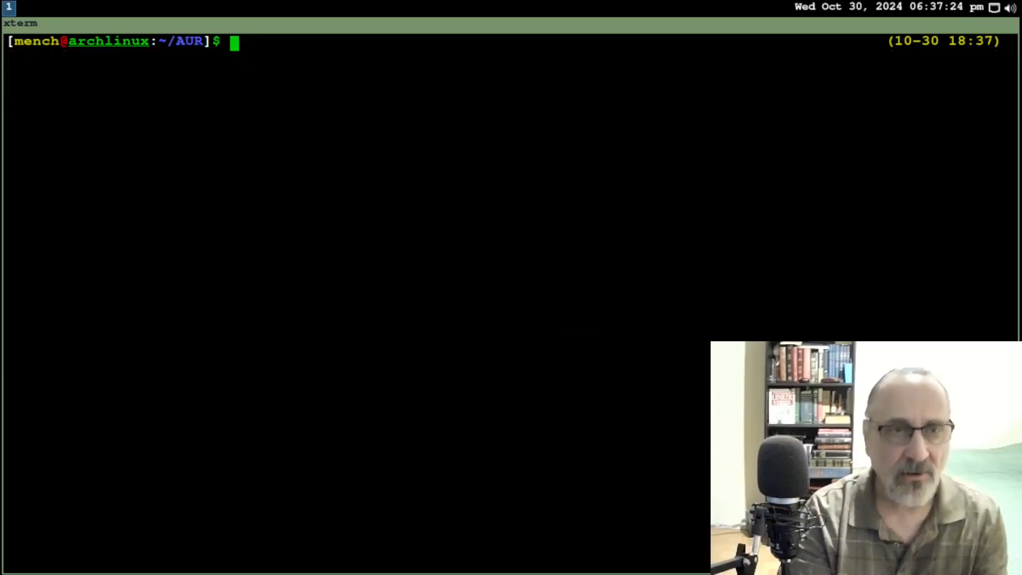
Change into the cloned librewolf-bin directory inside AUR and list its files with ls.
{"action": "type", "text": "ls"}
{"action": "key", "text": "Return"}
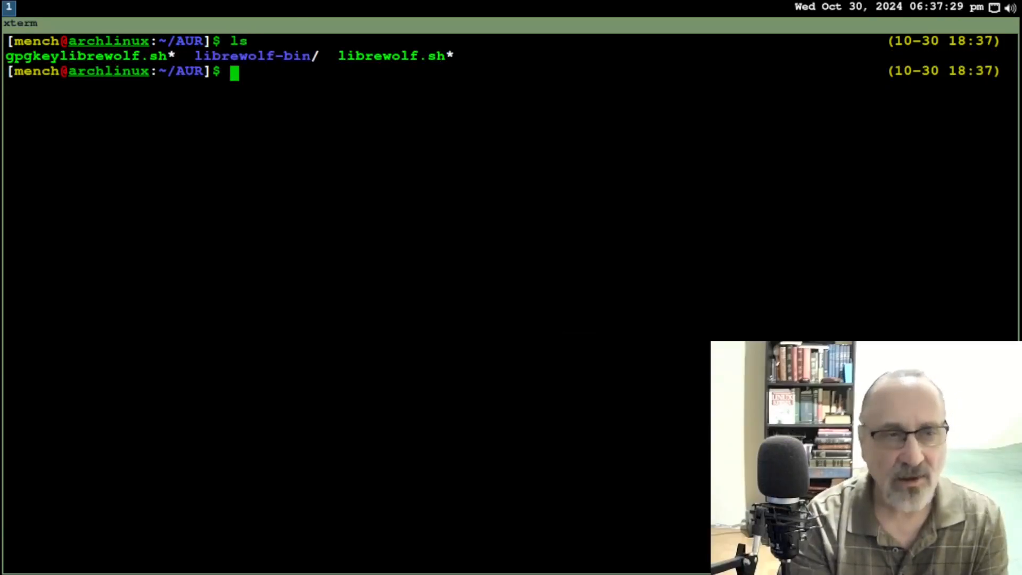
{"action": "type", "text": "cd librewolf-bin"}
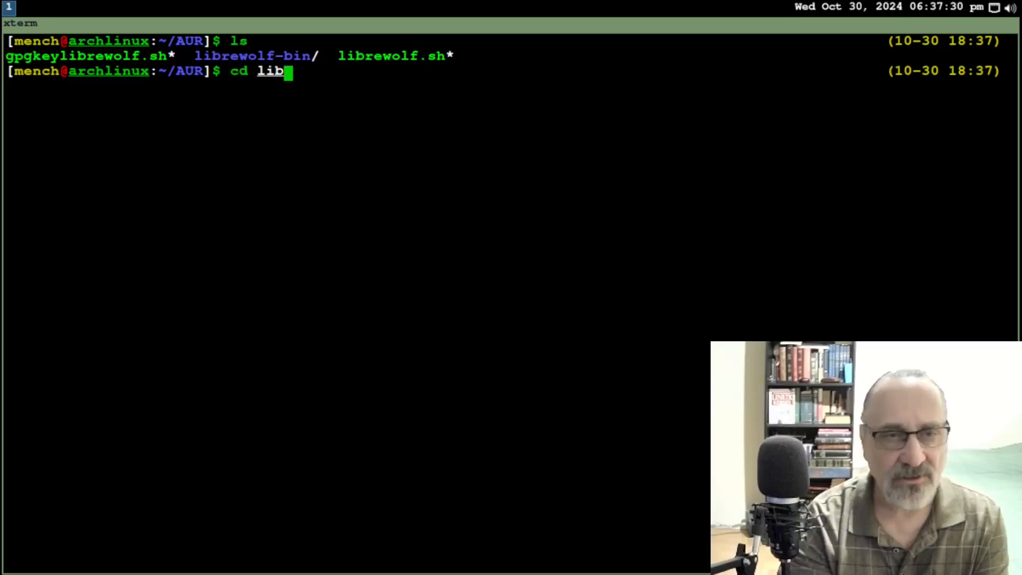
{"action": "key", "text": "Return"}
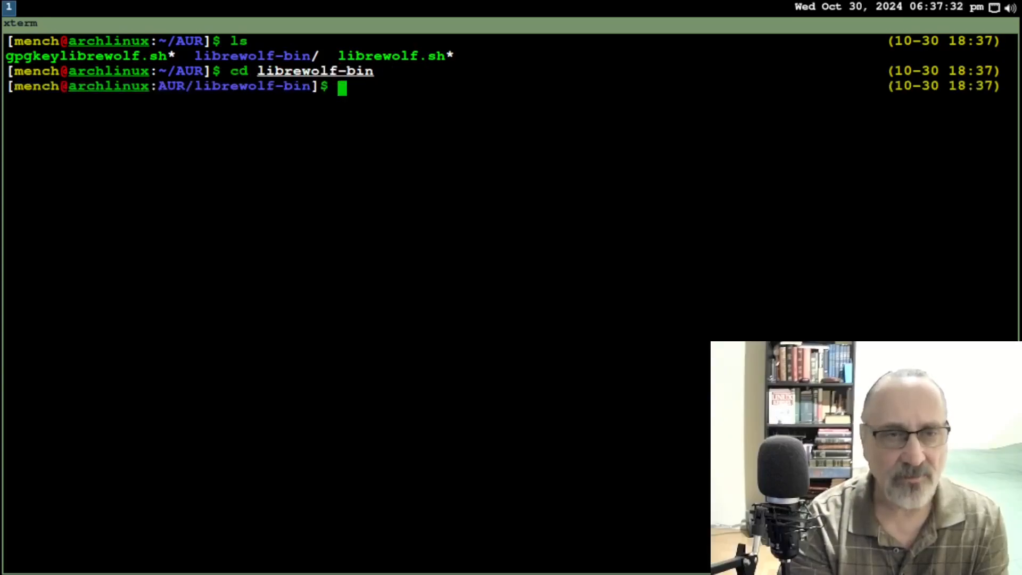
{"action": "type", "text": "ls"}
{"action": "key", "text": "Return"}
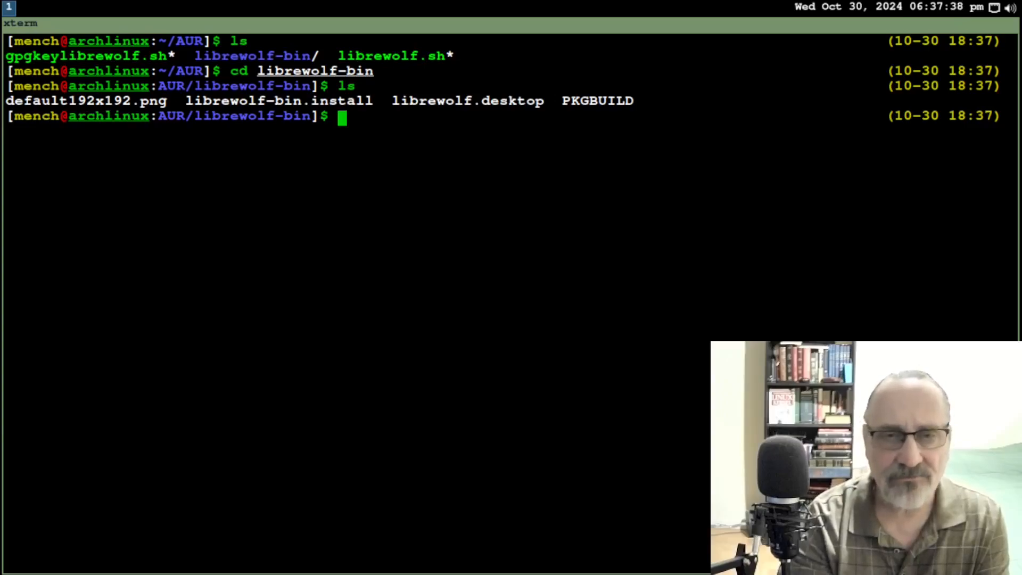
Open the PKGBUILD file in the librewolf-bin directory with less.
{"action": "type", "text": "less"}
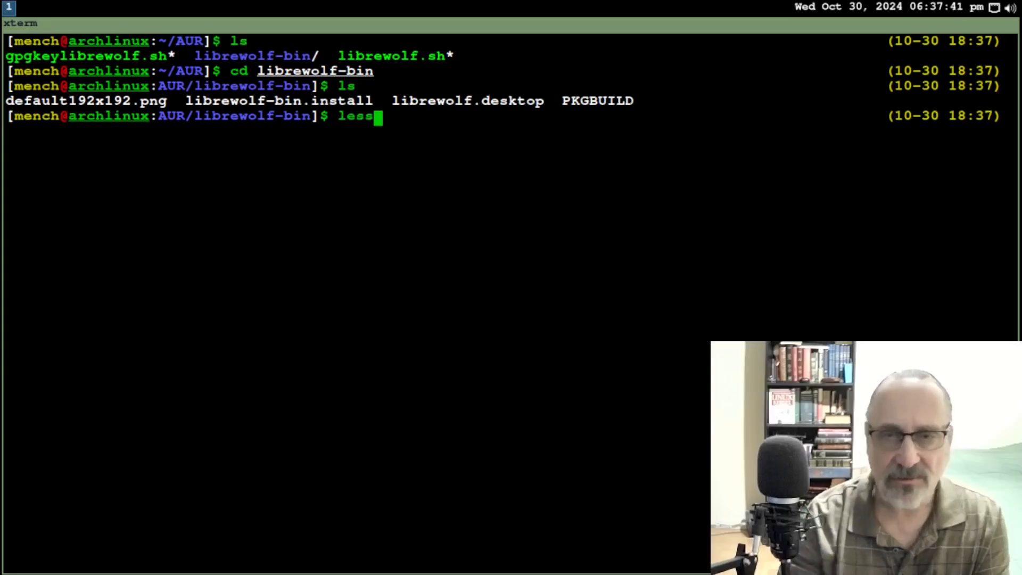
{"action": "double_click", "coordinate": [598, 101]}
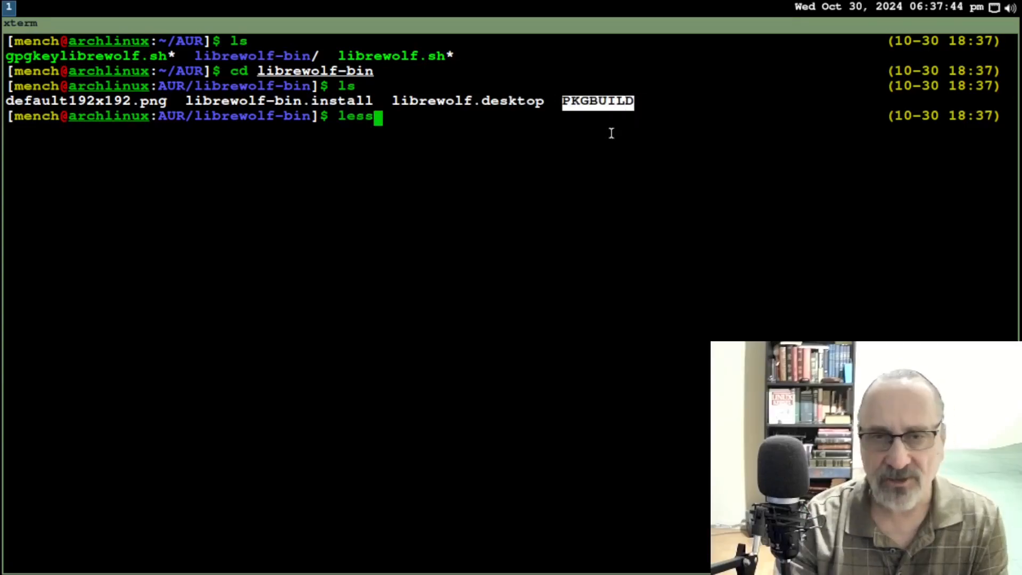
{"action": "left_click", "coordinate": [454, 120]}
{"action": "type", "text": "P"}
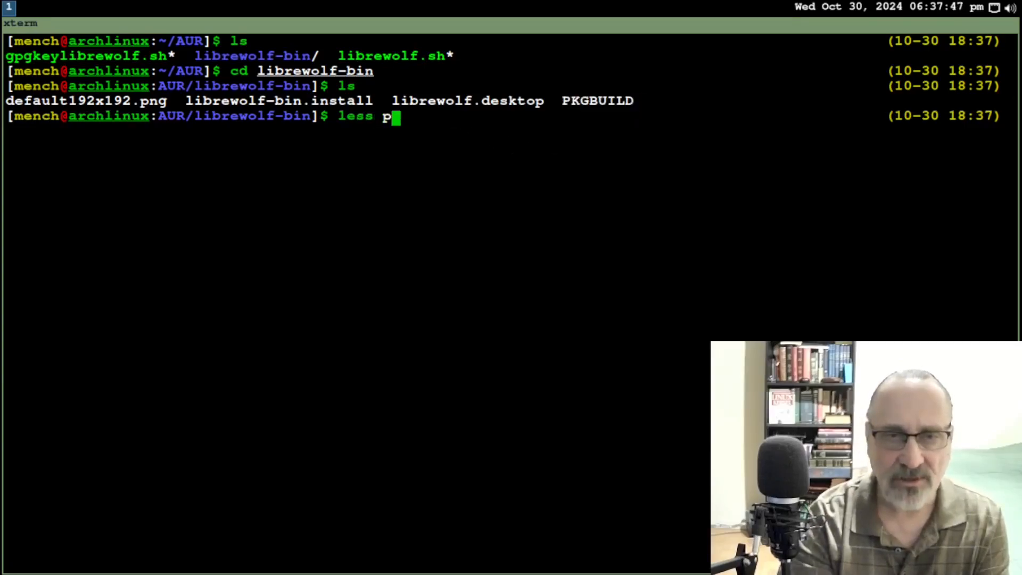
{"action": "type", "text": "kgb"}
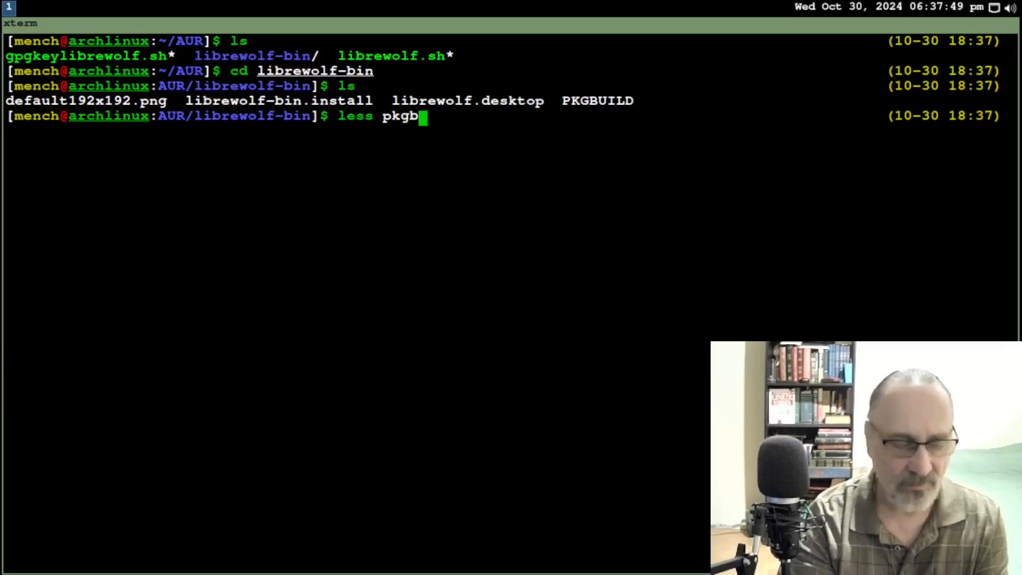
{"action": "key", "text": "Tab"}
{"action": "key", "text": "Return"}
Read through the PKGBUILD from the package details and source entries to the end of the file.
{"action": "key", "text": "Down"}
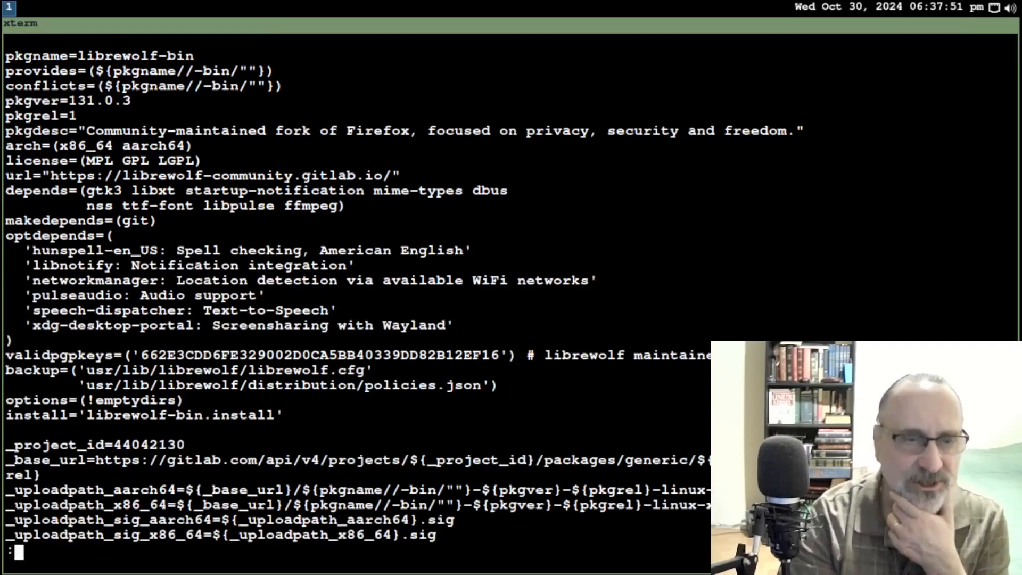
{"action": "key", "text": "Down"}
{"action": "key", "text": "Down"}
{"action": "key", "text": "Down"}
{"action": "key", "text": "Down"}
{"action": "key", "text": "Down"}
{"action": "key", "text": "Down"}
{"action": "key", "text": "Down"}
{"action": "key", "text": "Down"}
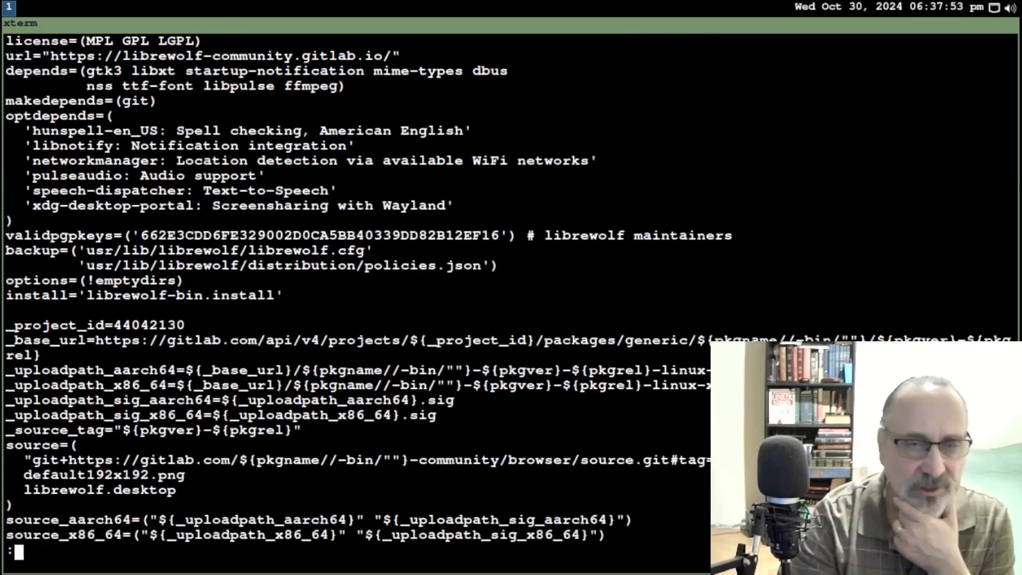
{"action": "key", "text": "Down"}
{"action": "key", "text": "Down"}
{"action": "key", "text": "Down"}
{"action": "key", "text": "Down"}
{"action": "key", "text": "Down"}
{"action": "key", "text": "Down"}
{"action": "key", "text": "Down"}
{"action": "key", "text": "Down"}
{"action": "key", "text": "Down"}
{"action": "key", "text": "Down"}
{"action": "key", "text": "Down"}
{"action": "key", "text": "Down"}
{"action": "key", "text": "Down"}
{"action": "key", "text": "Down"}
{"action": "key", "text": "Down"}
{"action": "key", "text": "Down"}
{"action": "key", "text": "Down"}
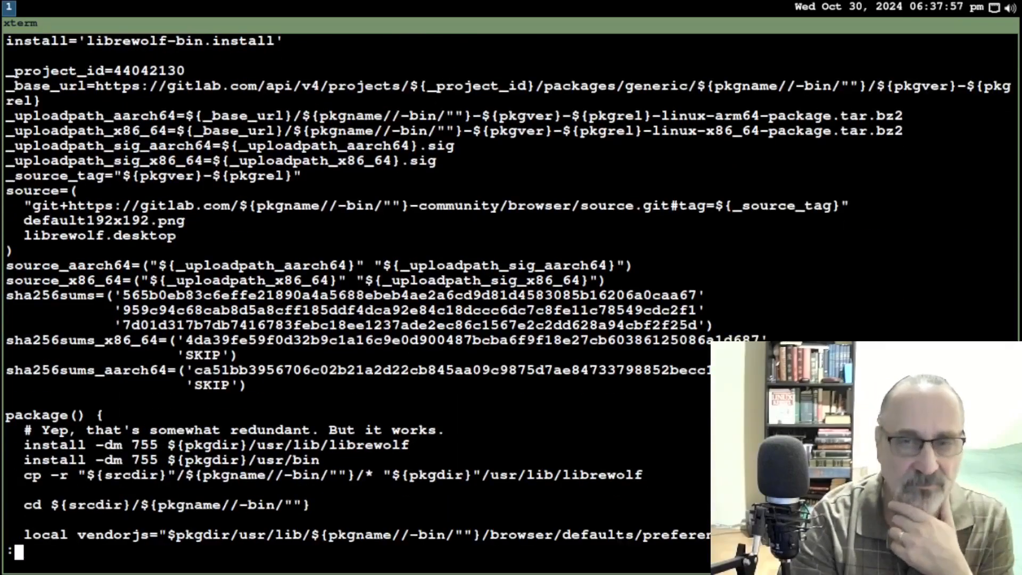
{"action": "key", "text": "Down"}
{"action": "key", "text": "Down"}
{"action": "key", "text": "Down"}
{"action": "key", "text": "Down"}
{"action": "key", "text": "Down"}
{"action": "key", "text": "Down"}
{"action": "key", "text": "Down"}
{"action": "key", "text": "Down"}
{"action": "key", "text": "Down"}
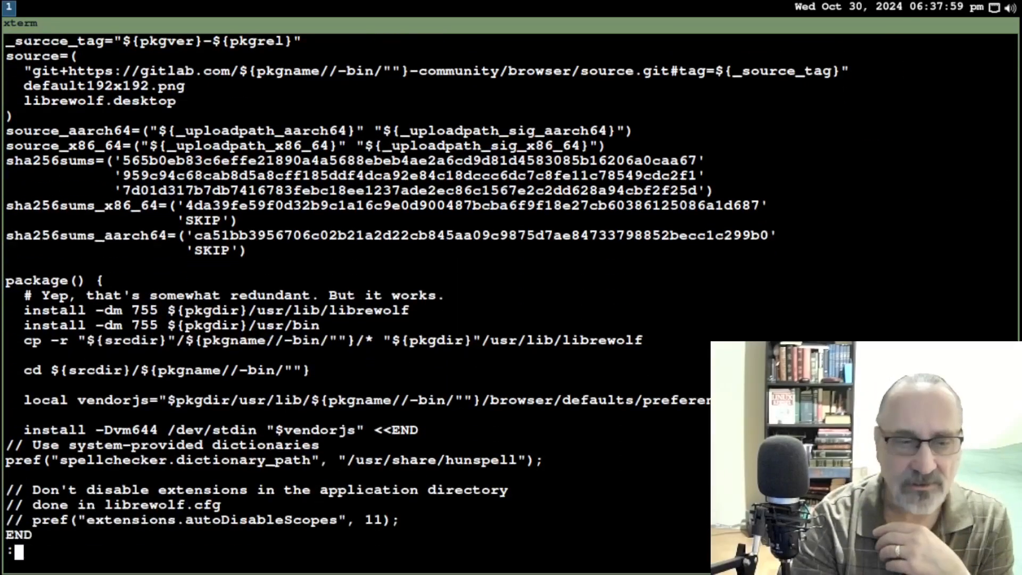
{"action": "key", "text": "space"}
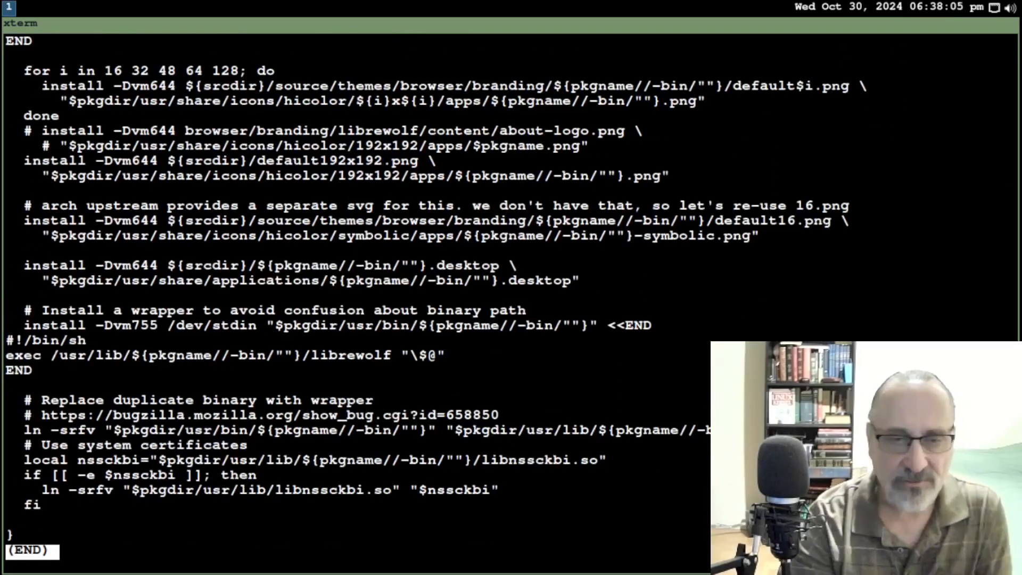
Go back to the beginning of the PKGBUILD and highlight the url line to check the project's address.
{"action": "key", "text": "Up"}
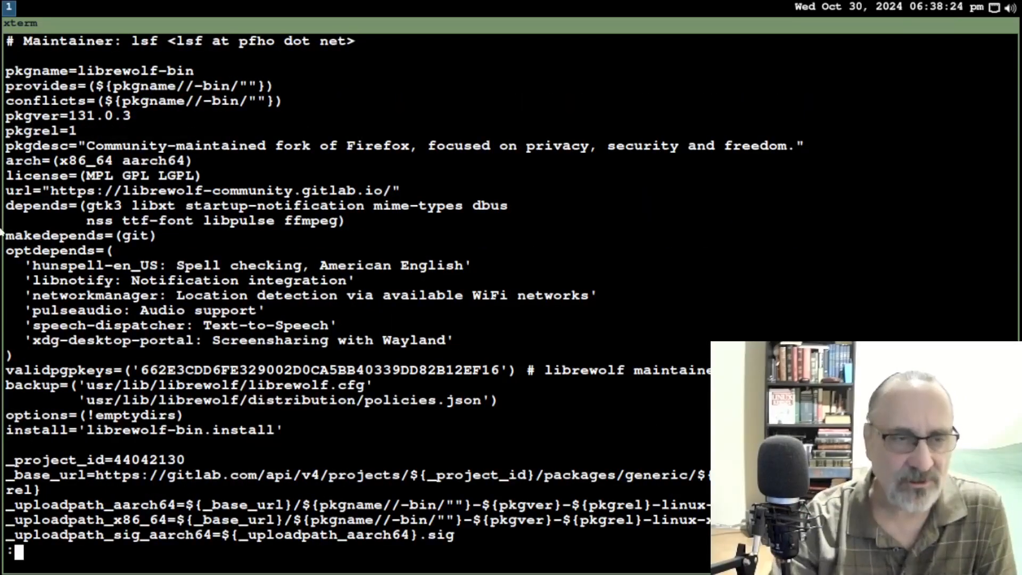
{"action": "left_click_drag", "start_coordinate": [6, 190], "coordinate": [394, 192]}
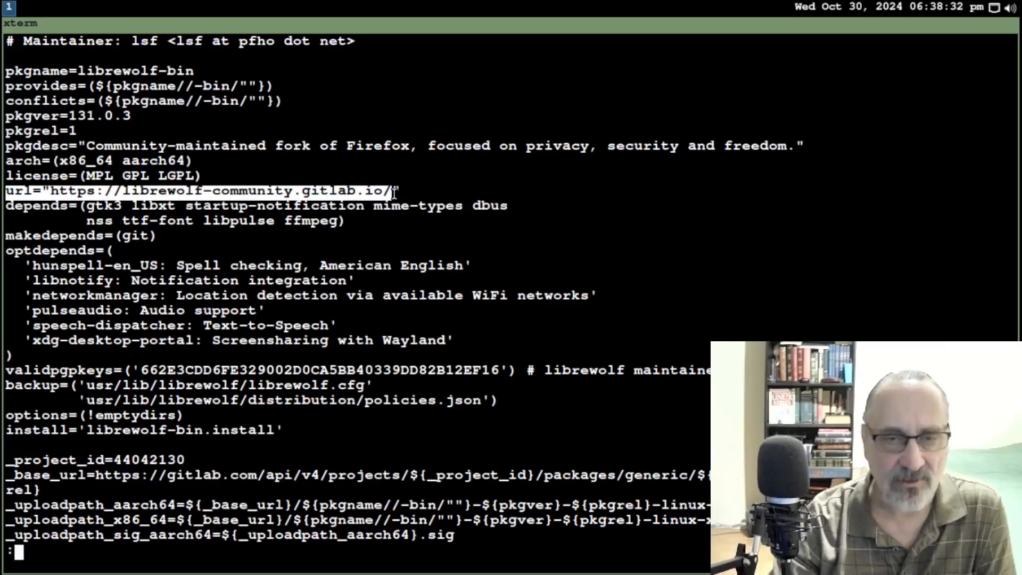
{"action": "left_click", "coordinate": [479, 205]}
Examine the PKGBUILD's optional dependencies, valid PGP keys and upload paths, and inspect the git address in the source section.
{"action": "key", "text": "Down"}
{"action": "key", "text": "Down"}
{"action": "key", "text": "Down"}
{"action": "key", "text": "Down"}
{"action": "key", "text": "Down"}
{"action": "key", "text": "Down"}
{"action": "key", "text": "Down"}
{"action": "key", "text": "Down"}
{"action": "key", "text": "Down"}
{"action": "key", "text": "Down"}
{"action": "key", "text": "Down"}
{"action": "key", "text": "Down"}
{"action": "key", "text": "Down"}
{"action": "key", "text": "Down"}
{"action": "key", "text": "Down"}
{"action": "key", "text": "Down"}
{"action": "key", "text": "Down"}
{"action": "key", "text": "Down"}
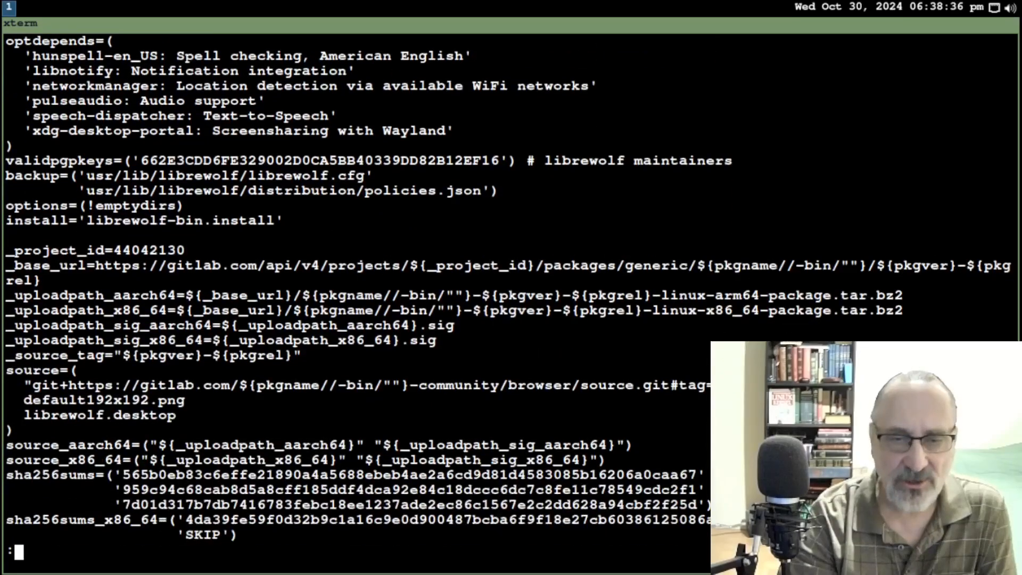
{"action": "key", "text": "Down"}
{"action": "key", "text": "Down"}
{"action": "key", "text": "Down"}
{"action": "key", "text": "Down"}
{"action": "key", "text": "Down"}
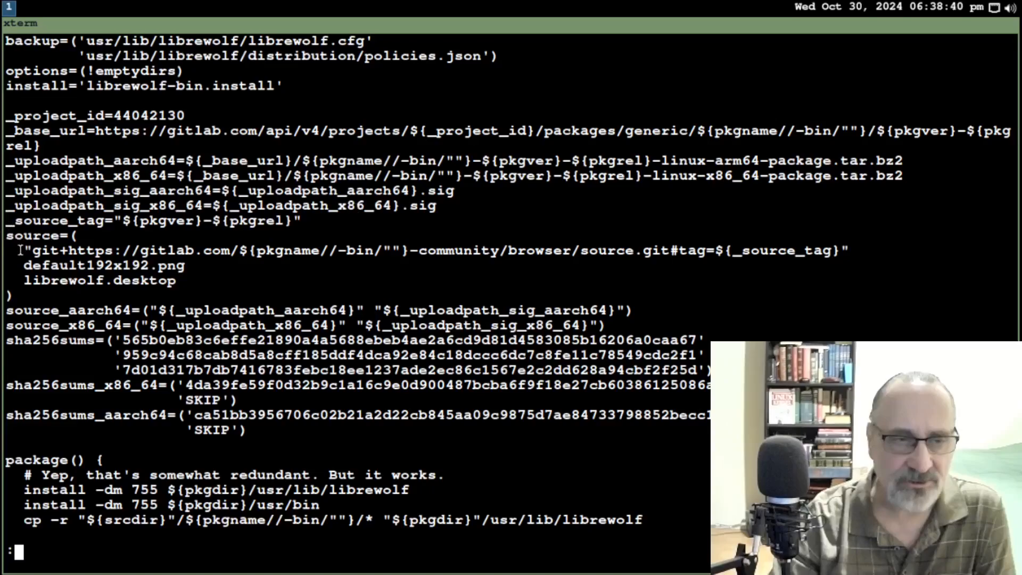
{"action": "left_click_drag", "start_coordinate": [15, 251], "coordinate": [392, 272]}
{"action": "left_click", "coordinate": [392, 272]}
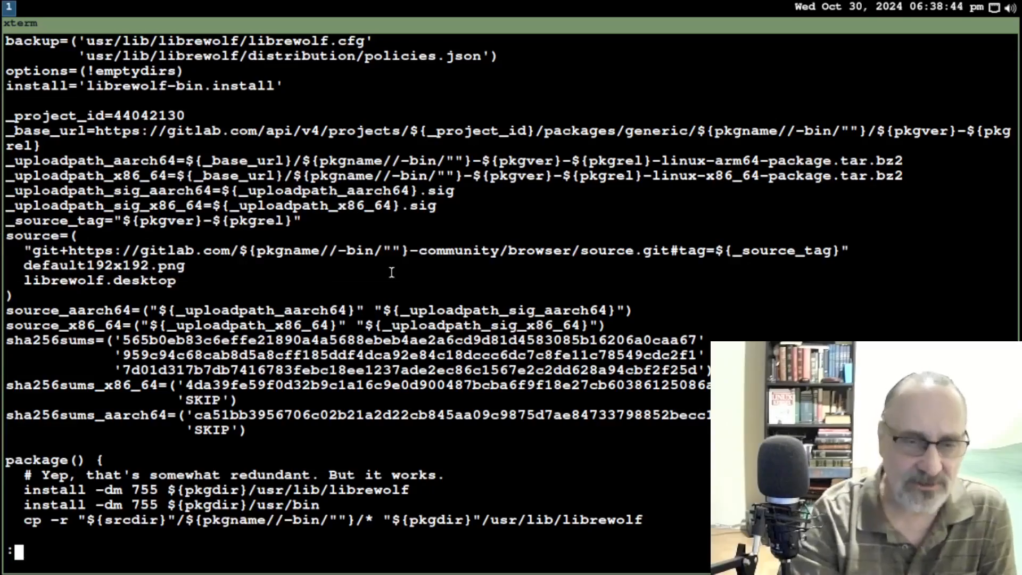
Review the PKGBUILD's checksums and package() function through to the end, and quit less.
{"action": "key", "text": "Down"}
{"action": "key", "text": "Down"}
{"action": "key", "text": "Down"}
{"action": "key", "text": "Down"}
{"action": "key", "text": "Down"}
{"action": "key", "text": "Down"}
{"action": "key", "text": "Down"}
{"action": "key", "text": "Down"}
{"action": "key", "text": "Down"}
{"action": "key", "text": "Down"}
{"action": "key", "text": "Down"}
{"action": "key", "text": "Down"}
{"action": "key", "text": "Down"}
{"action": "key", "text": "Down"}
{"action": "key", "text": "Down"}
{"action": "key", "text": "Down"}
{"action": "key", "text": "Down"}
{"action": "key", "text": "Down"}
{"action": "key", "text": "Down"}
{"action": "key", "text": "Down"}
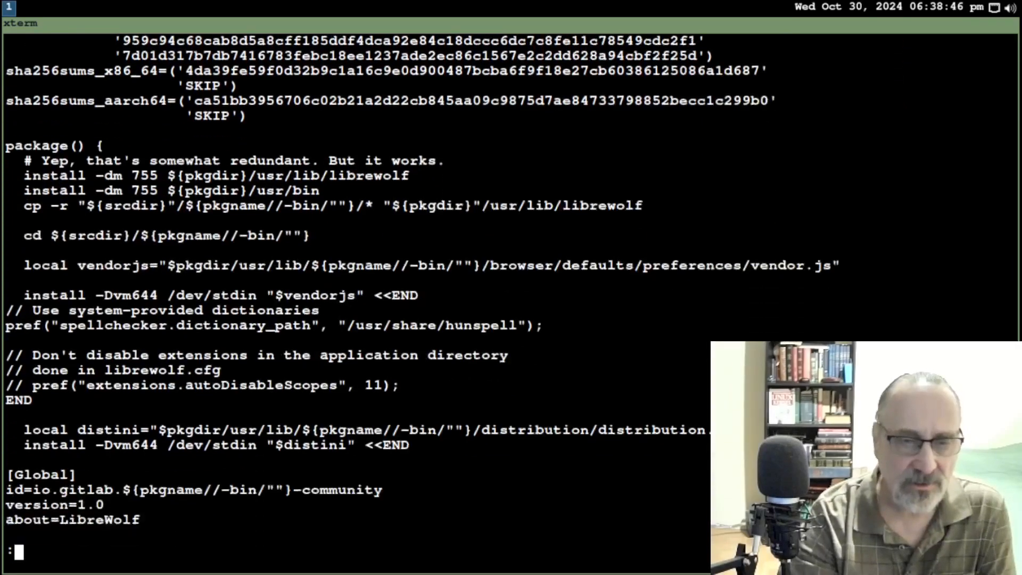
{"action": "key", "text": "Down"}
{"action": "key", "text": "space"}
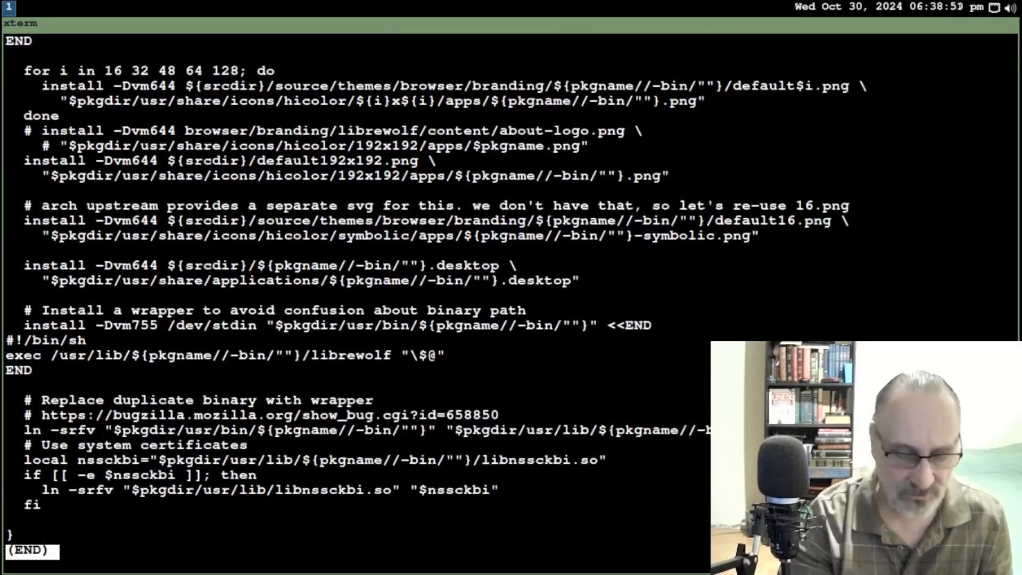
{"action": "key", "text": "q"}
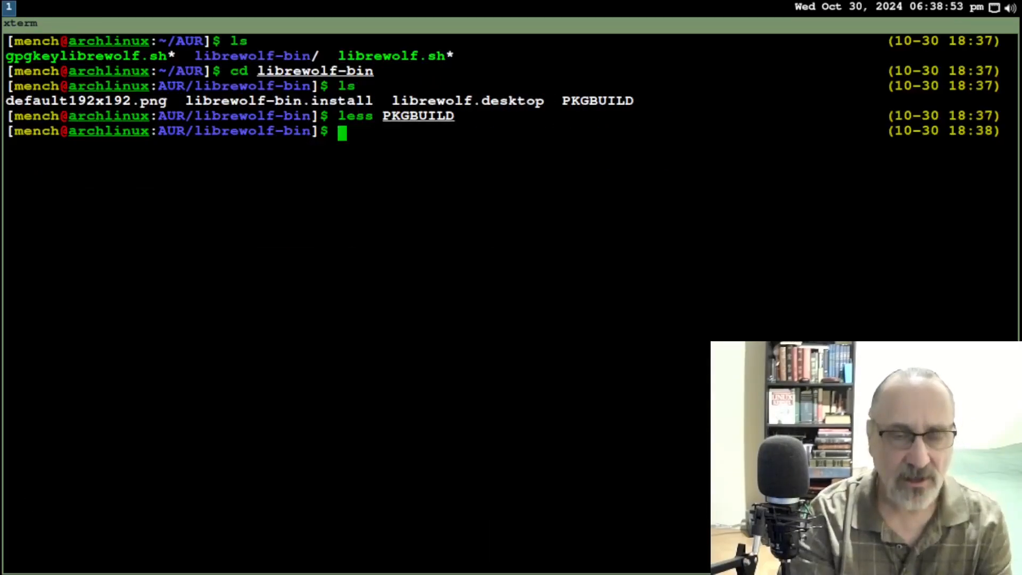
Build and install the librewolf-bin package with makepkg -sic, supplying the sudo password and accepting the installation, and close the terminal.
{"action": "type", "text": "mk"}
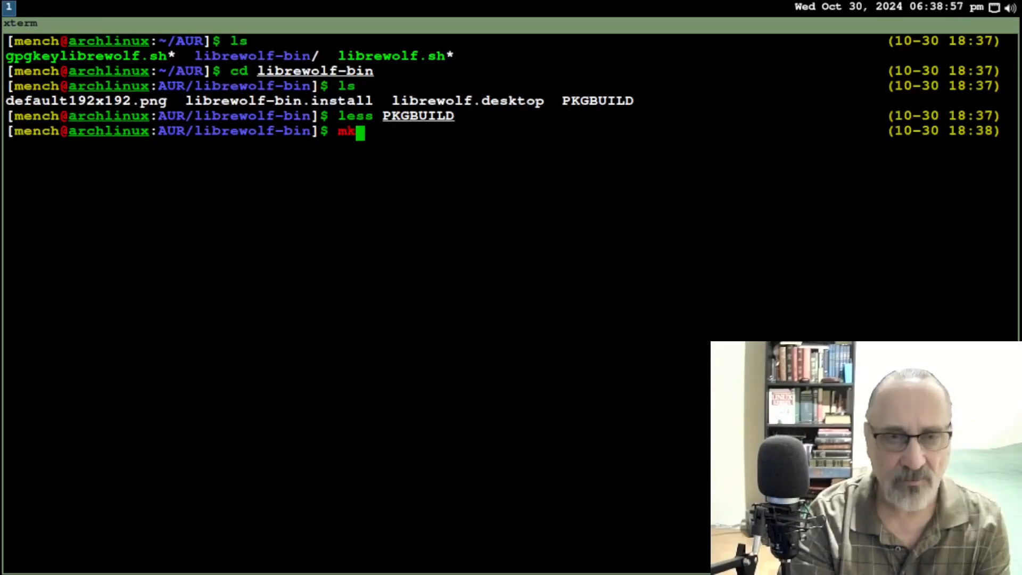
{"action": "key", "text": "BackSpace"}
{"action": "type", "text": "akepkg "}
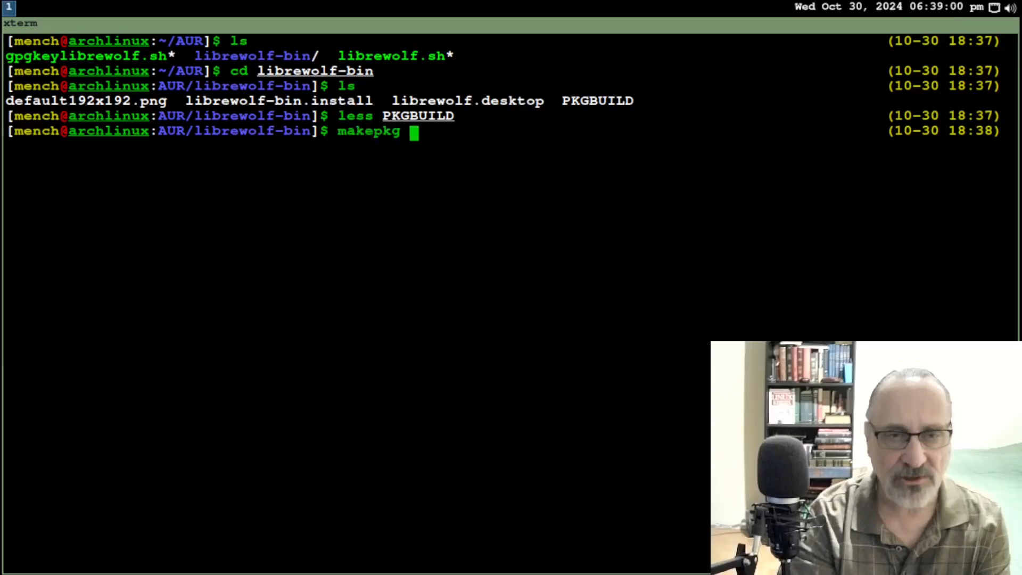
{"action": "type", "text": "-sic"}
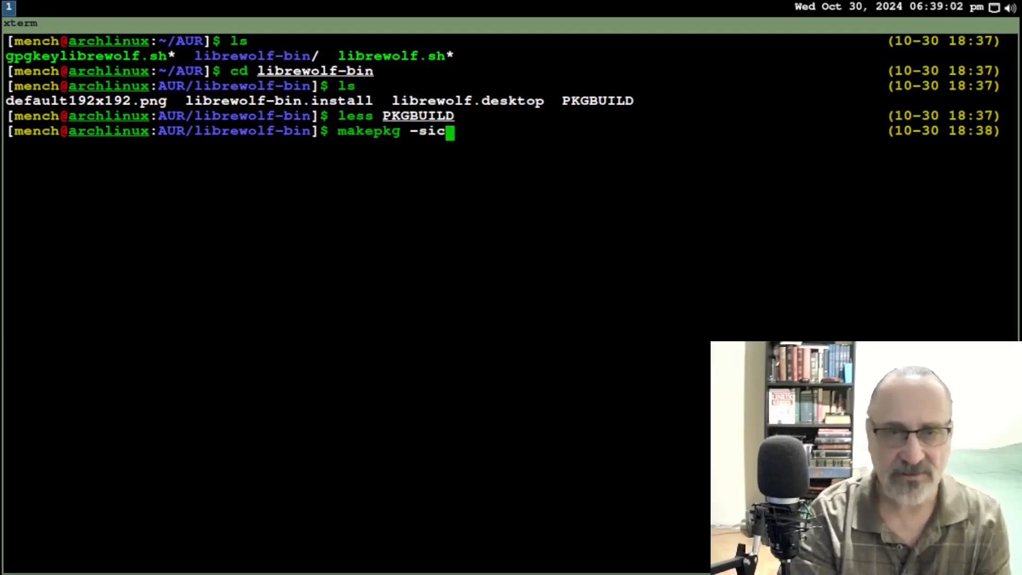
{"action": "key", "text": "Return"}
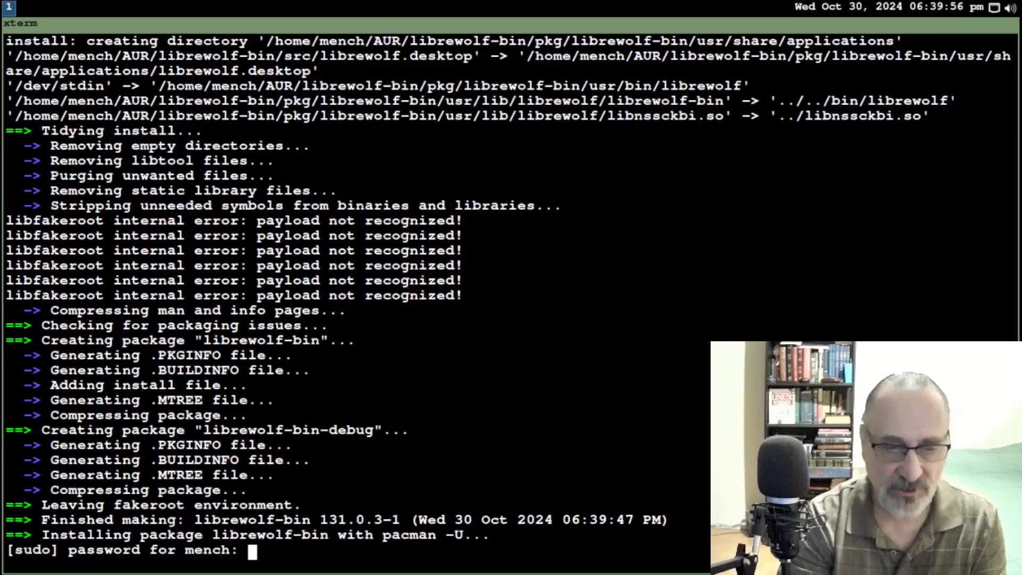
{"action": "key", "text": "Return"}
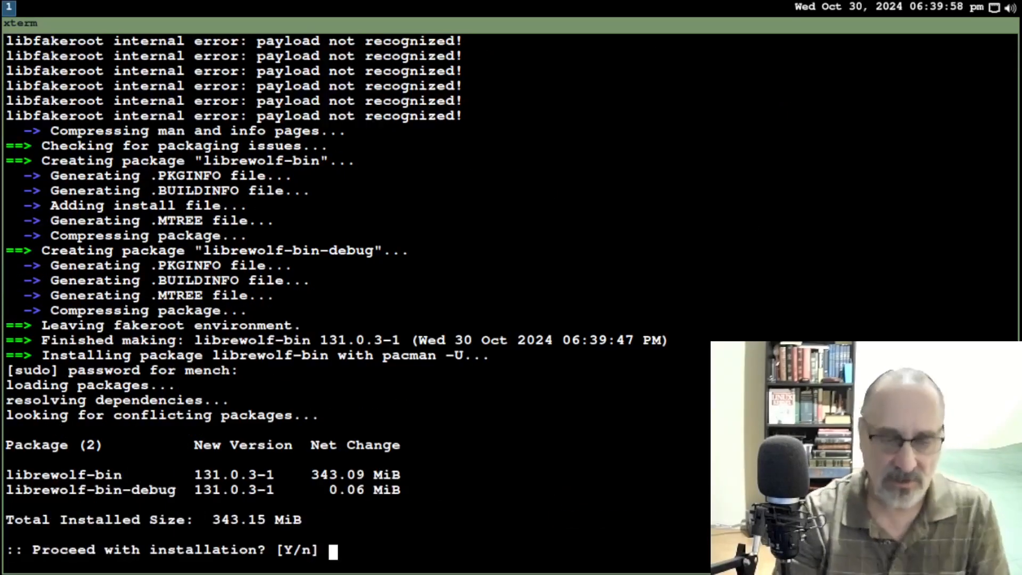
{"action": "key", "text": "Return"}
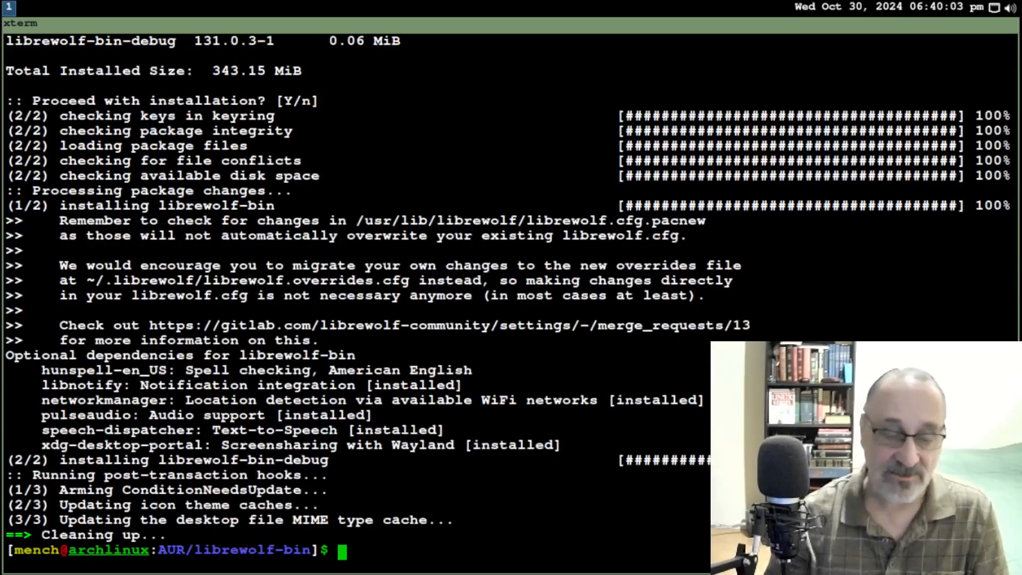
{"action": "key", "text": "super+shift+q"}
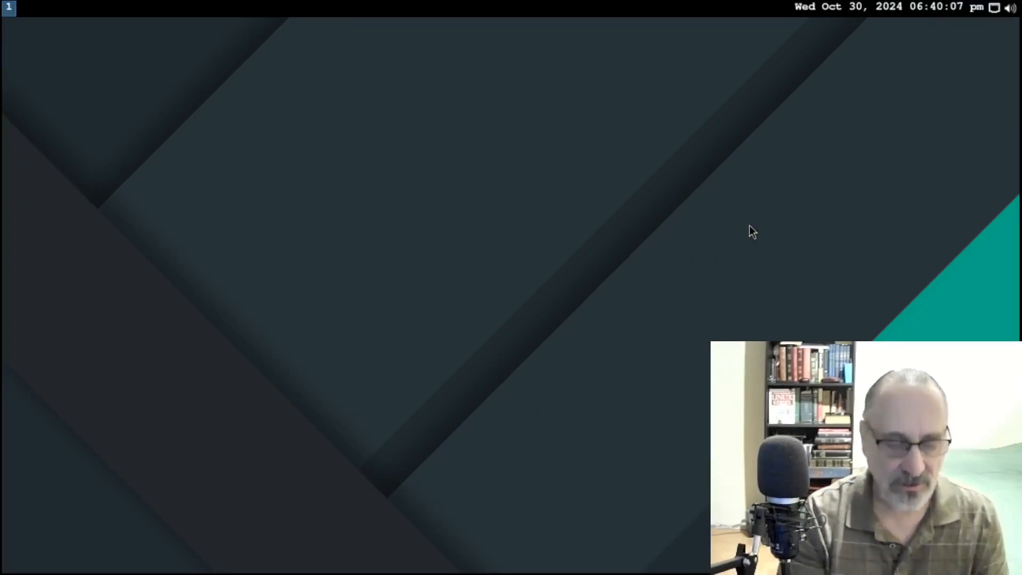
Launch the newly installed LibreWolf browser from the application launcher.
{"action": "key", "text": "super+d"}
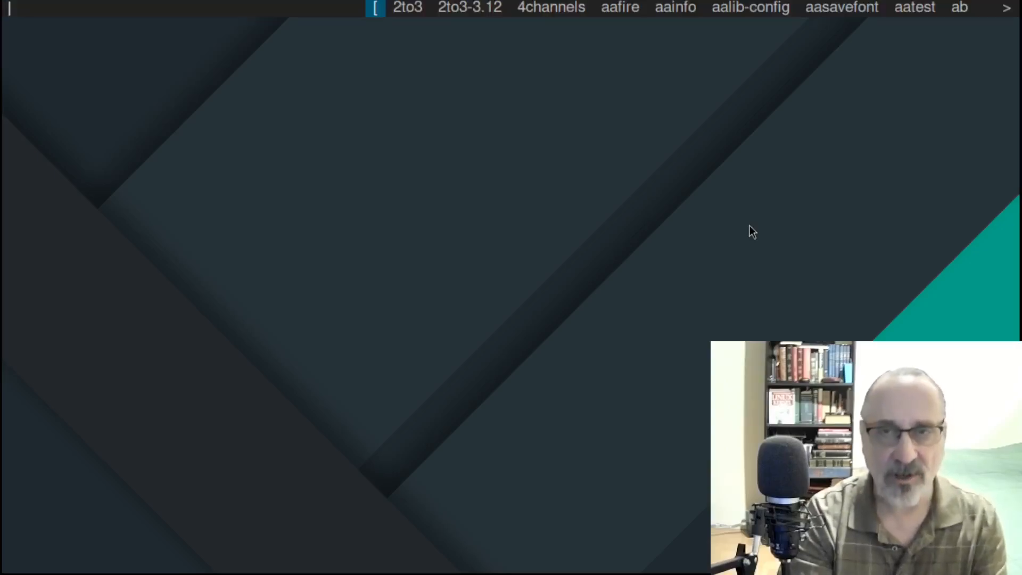
{"action": "type", "text": "libre"}
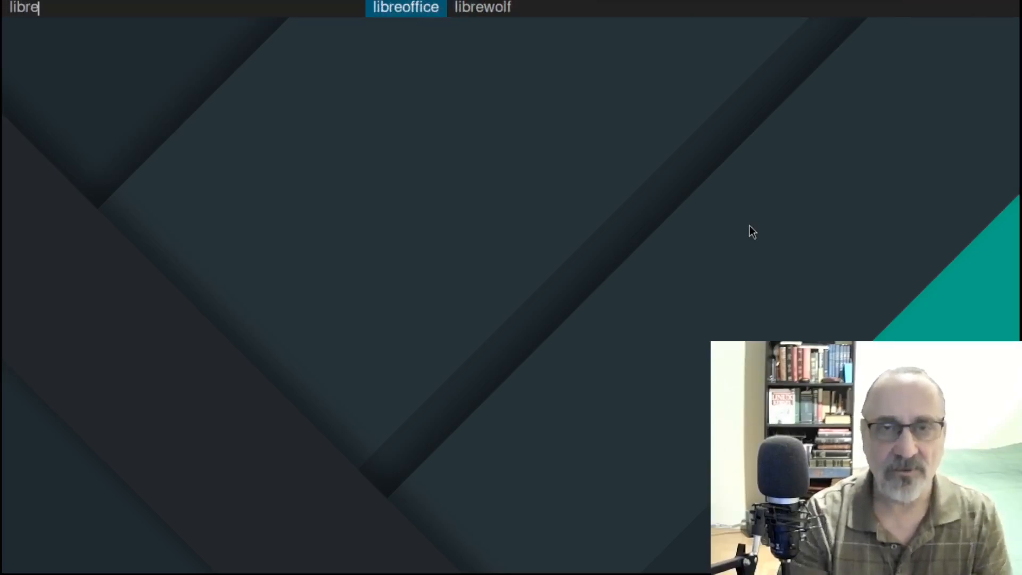
{"action": "key", "text": "Right"}
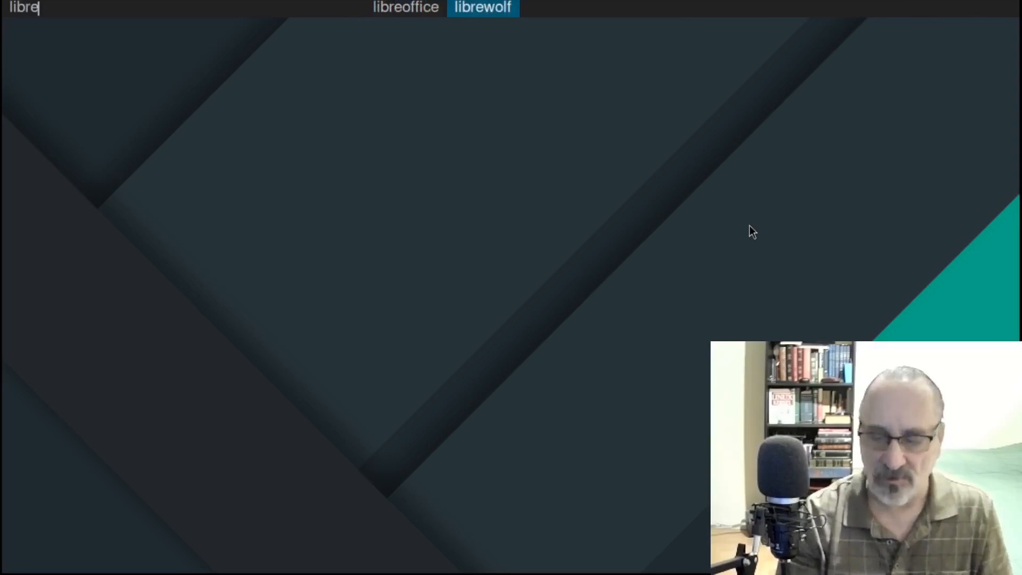
{"action": "key", "text": "Return"}
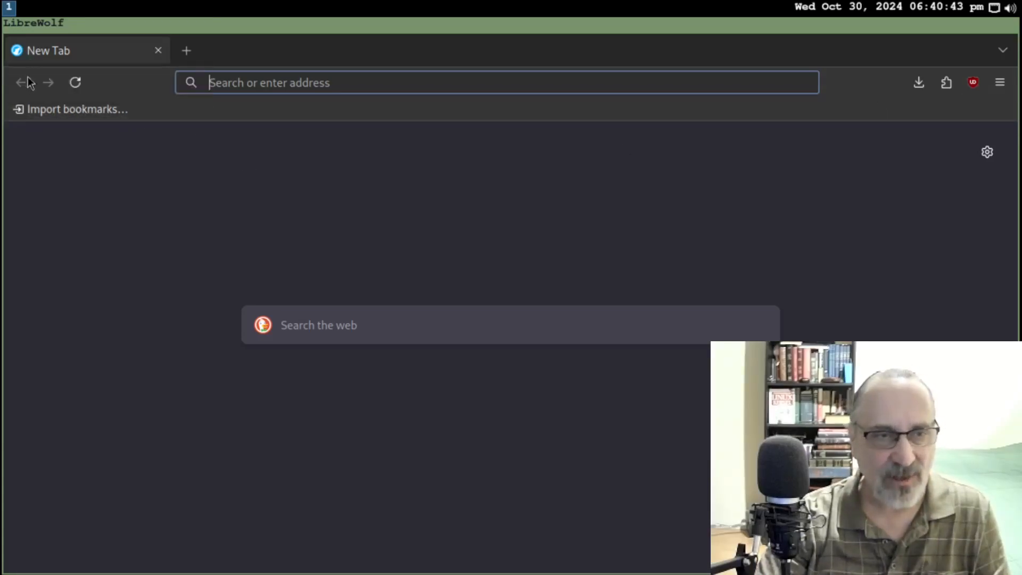
Remove Import bookmarks from the bookmarks toolbar and add the Home button beside Reload through toolbar customization.
{"action": "right_click", "coordinate": [75, 110]}
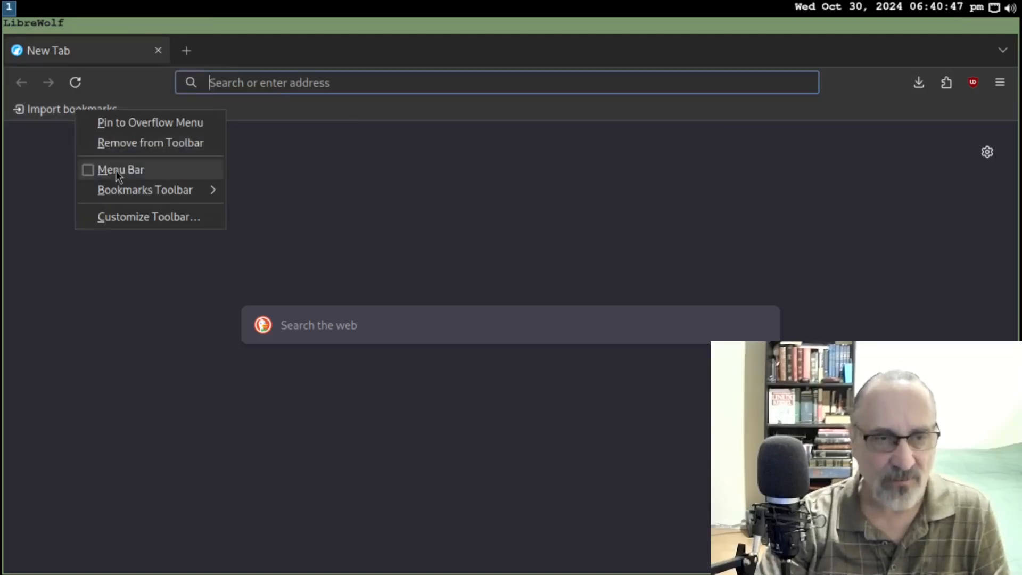
{"action": "left_click", "coordinate": [143, 142]}
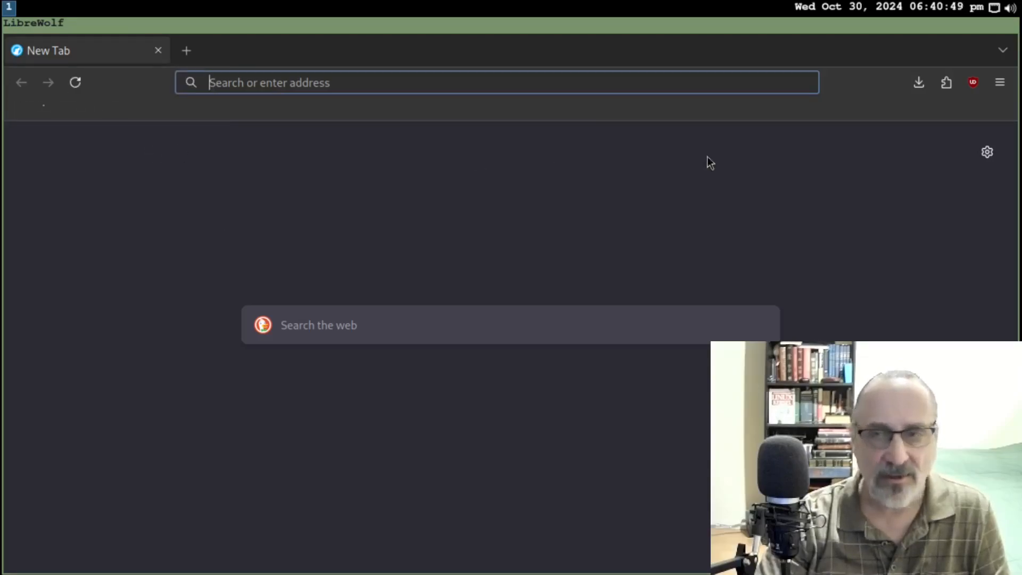
{"action": "right_click", "coordinate": [861, 104]}
{"action": "left_click", "coordinate": [900, 155]}
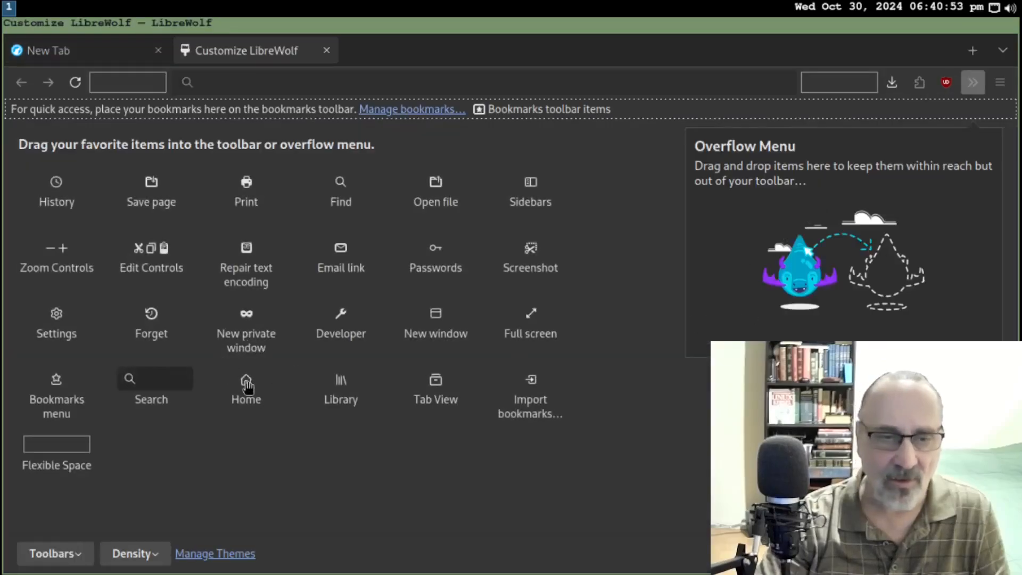
{"action": "left_click_drag", "start_coordinate": [247, 387], "coordinate": [101, 91]}
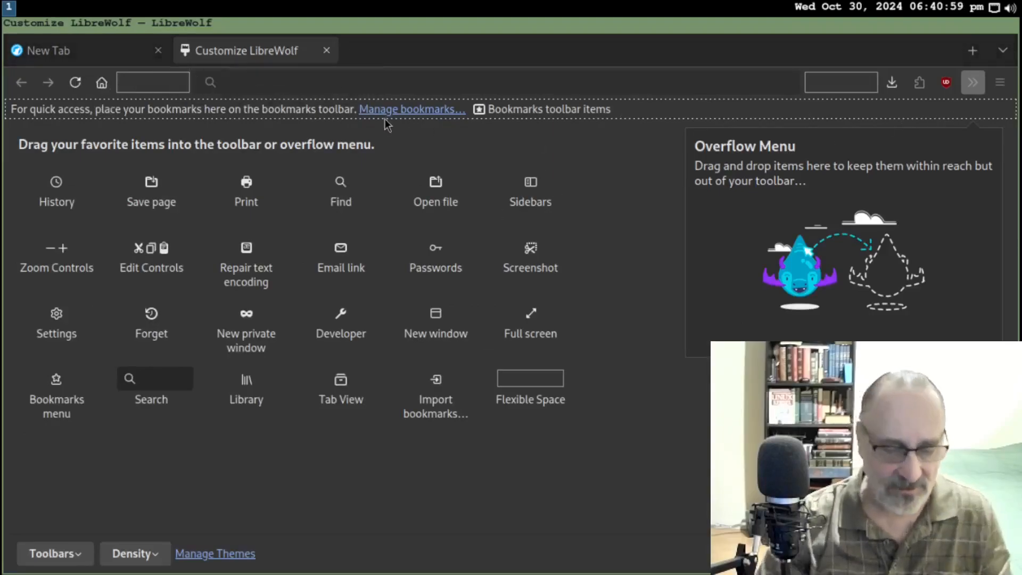
Close LibreWolf and start it again from the application launcher.
{"action": "key", "text": "super+shift+q"}
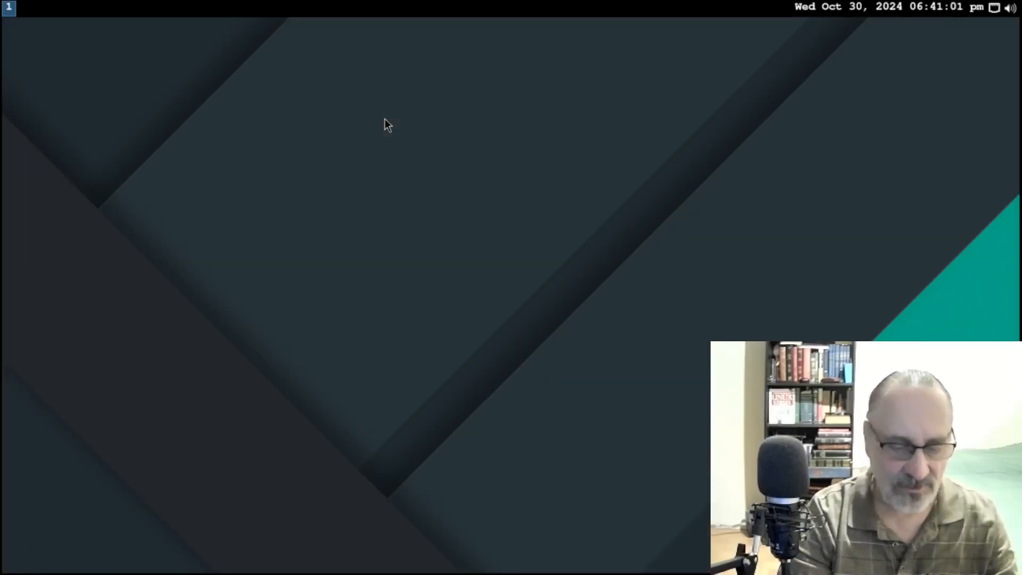
{"action": "key", "text": "super+d"}
{"action": "type", "text": "l"}
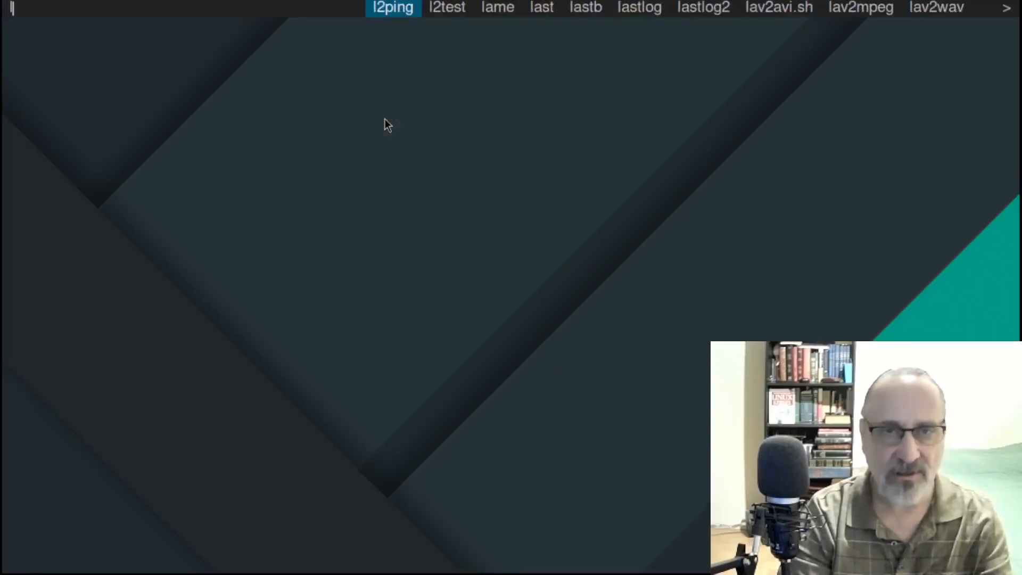
{"action": "type", "text": "ibre"}
{"action": "key", "text": "Right"}
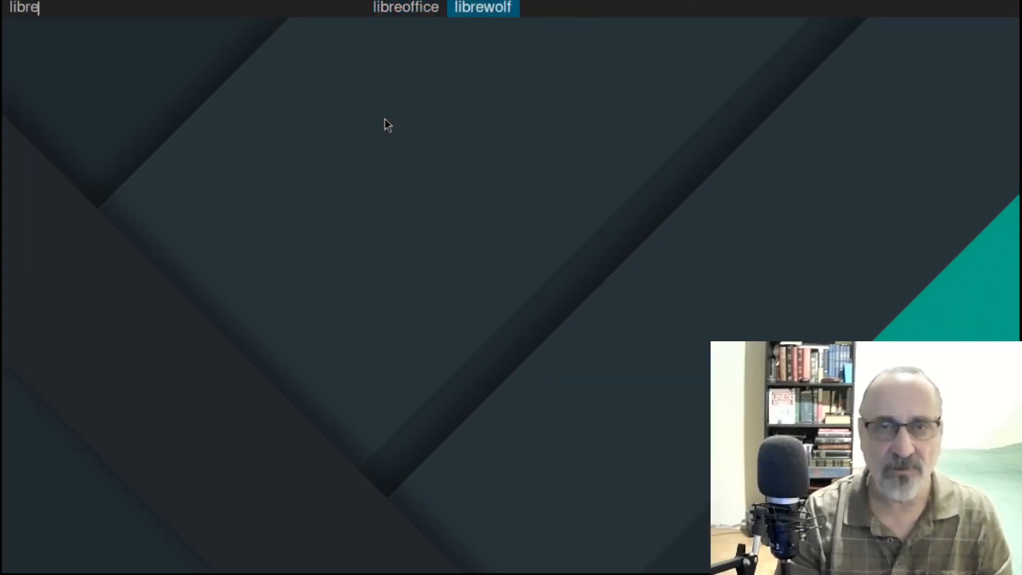
{"action": "key", "text": "Return"}
Open LibreWolf's settings and review the Home options and the Search section down to the list of search engines.
{"action": "left_click", "coordinate": [997, 138]}
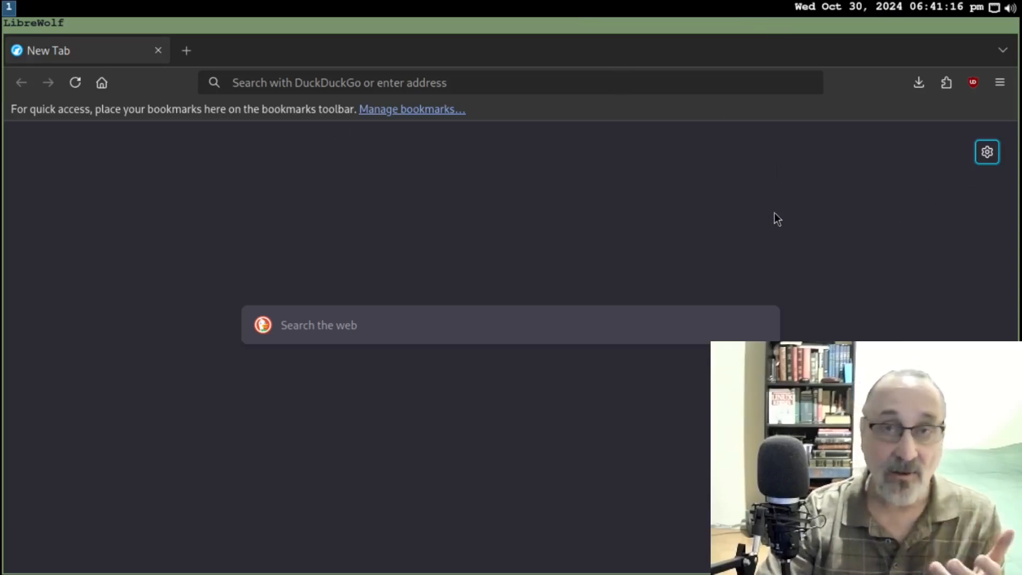
{"action": "left_click", "coordinate": [1000, 82]}
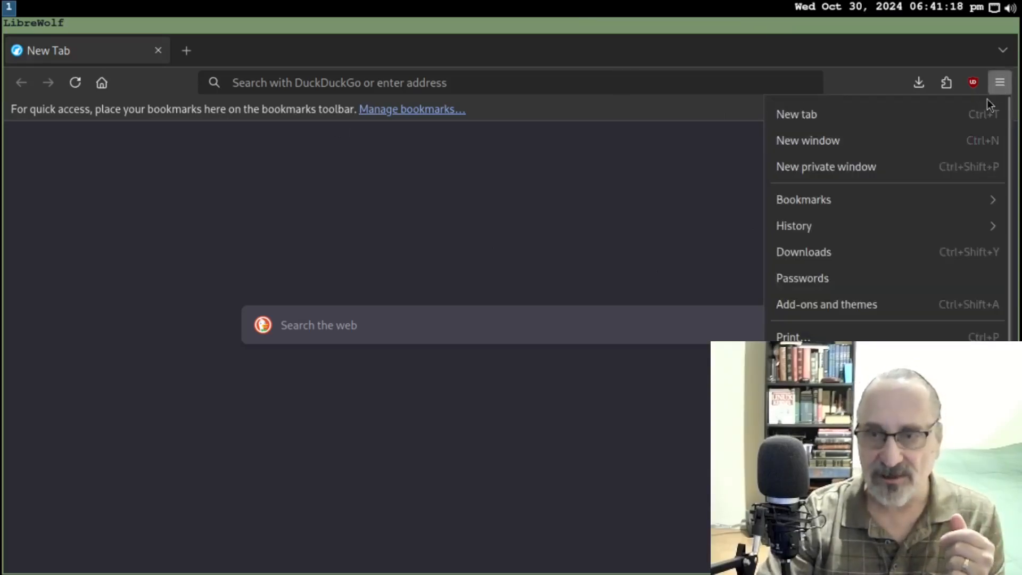
{"action": "left_click", "coordinate": [794, 473]}
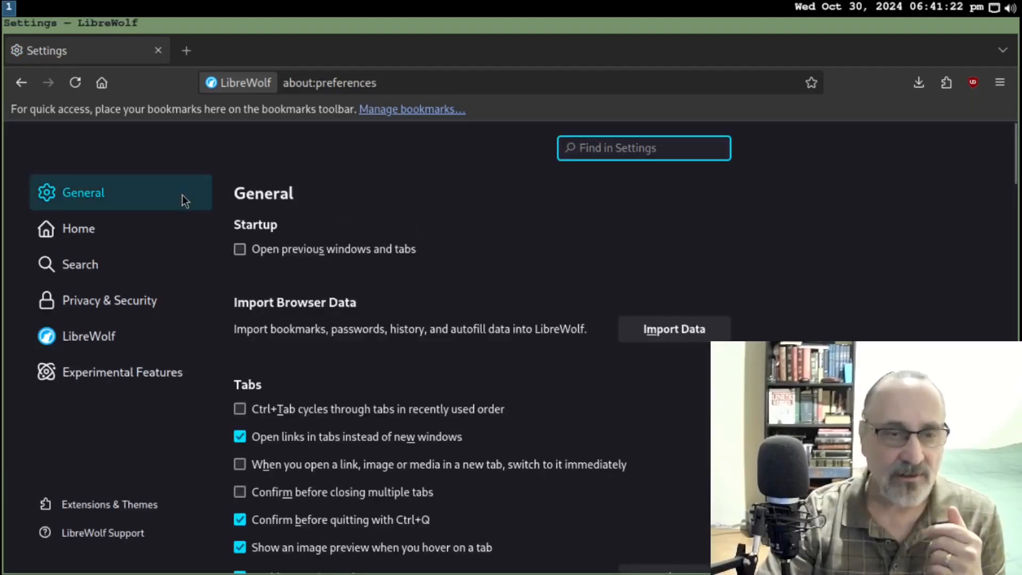
{"action": "left_click", "coordinate": [95, 231]}
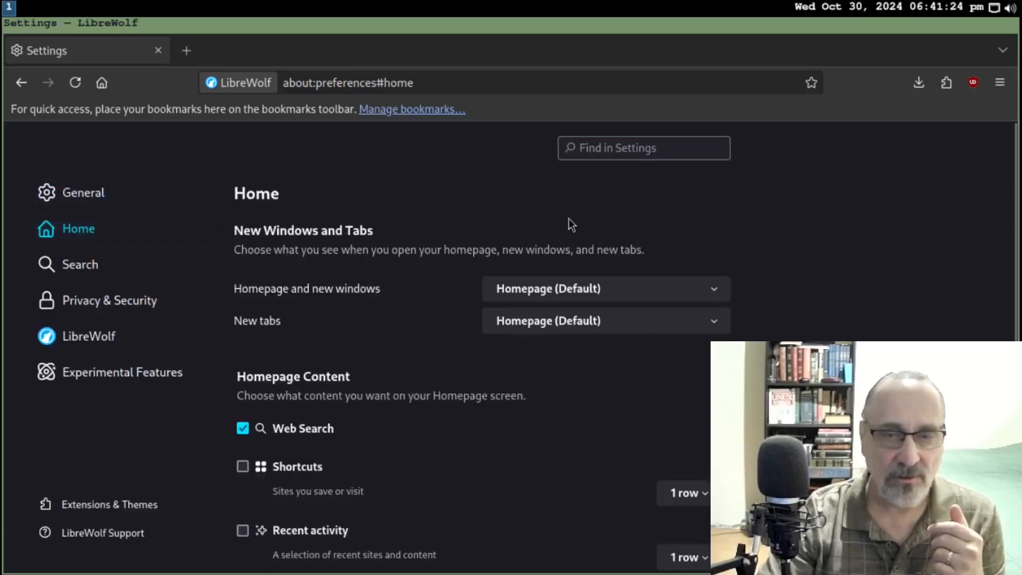
{"action": "scroll", "coordinate": [1008, 296], "scroll_direction": "down", "scroll_amount": 5}
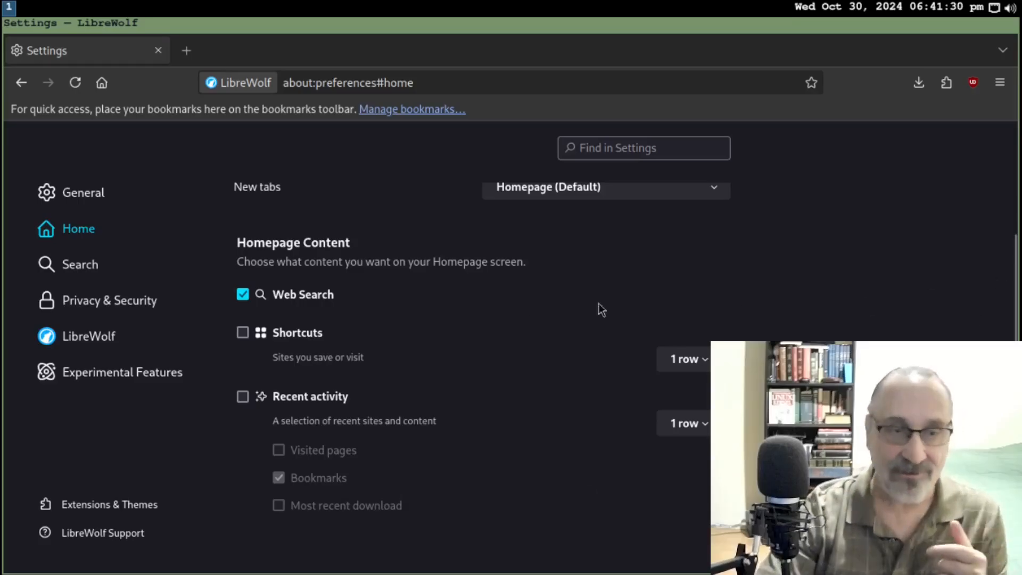
{"action": "left_click", "coordinate": [70, 267]}
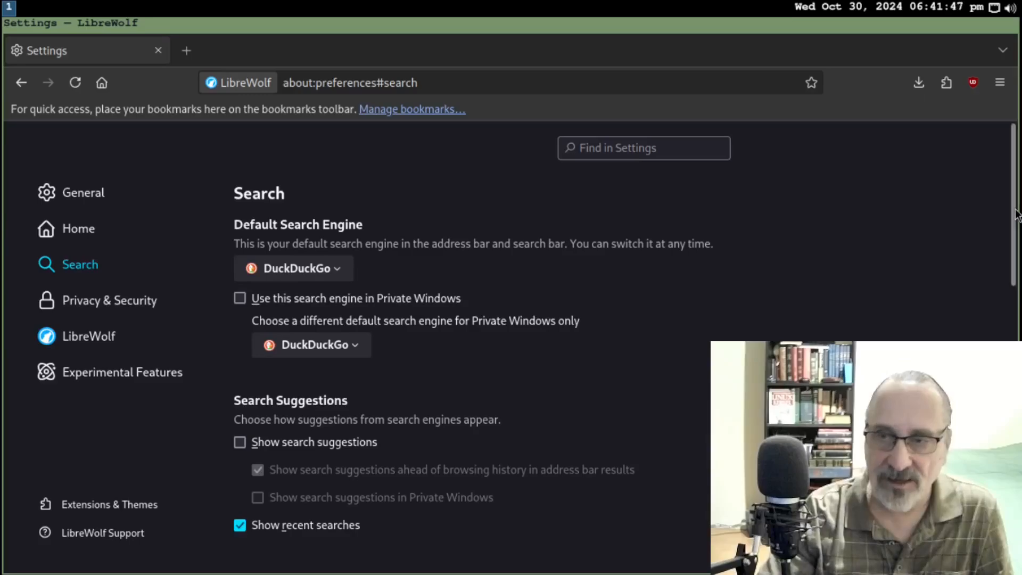
{"action": "left_click_drag", "start_coordinate": [1011, 212], "coordinate": [1015, 557]}
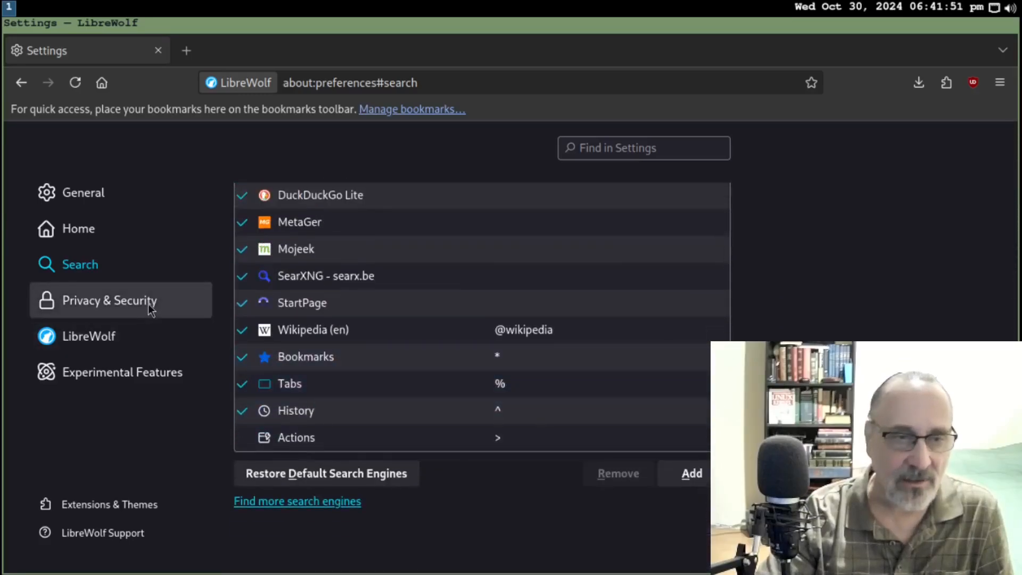
Examine the Privacy & Security settings and the LibreWolf preferences for tracking protection, permissions and browser behavior.
{"action": "left_click", "coordinate": [138, 302]}
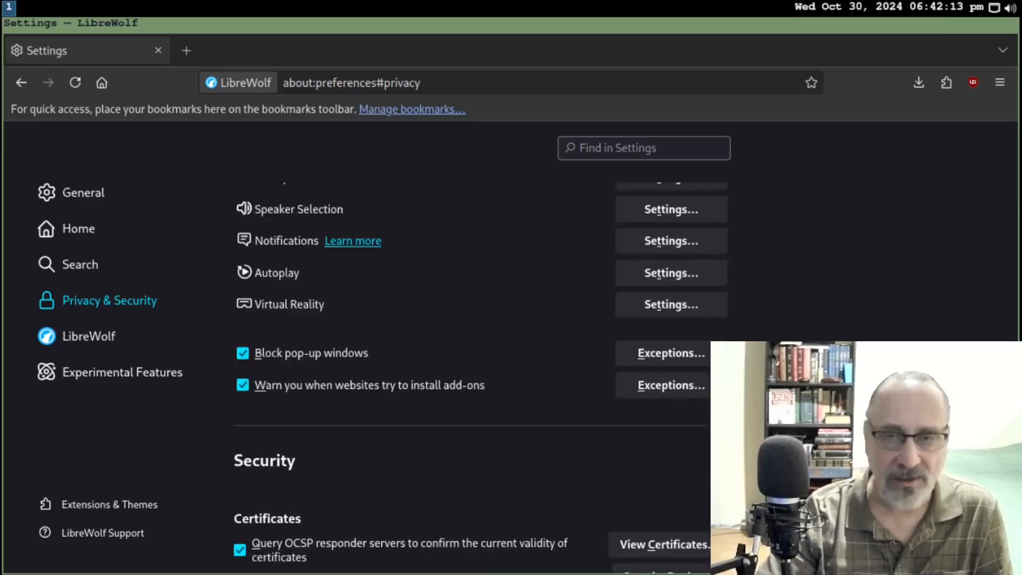
{"action": "scroll", "coordinate": [980, 160], "scroll_direction": "up", "scroll_amount": 15}
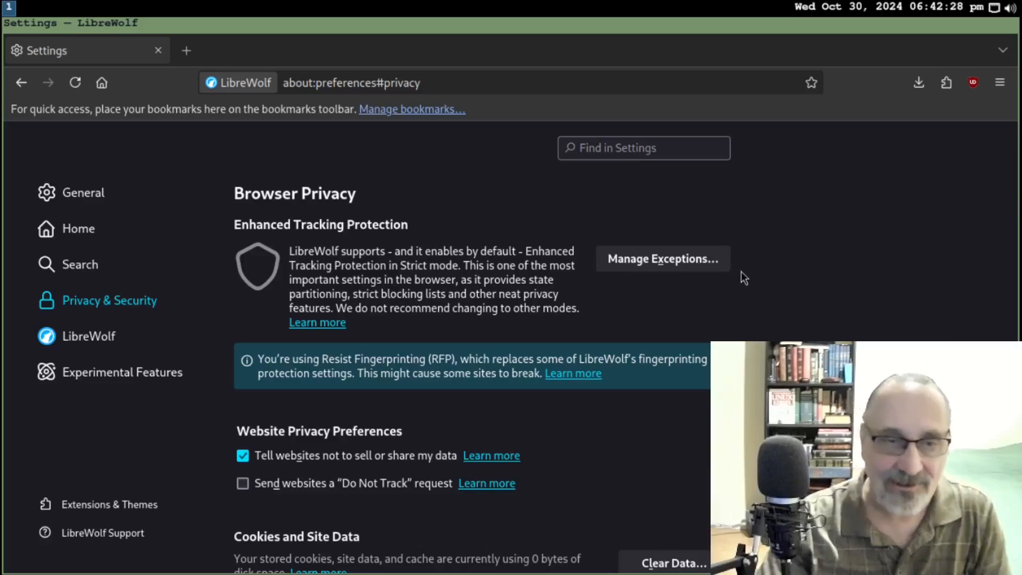
{"action": "left_click_drag", "start_coordinate": [1016, 143], "coordinate": [1014, 240]}
{"action": "left_click_drag", "start_coordinate": [1013, 249], "coordinate": [1013, 420]}
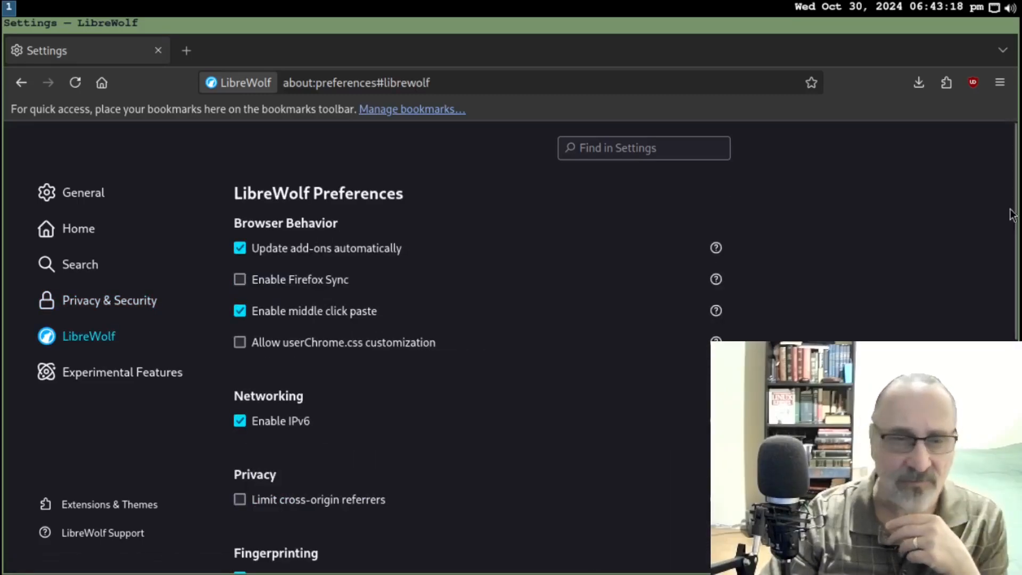
{"action": "left_click_drag", "start_coordinate": [1014, 212], "coordinate": [1015, 260]}
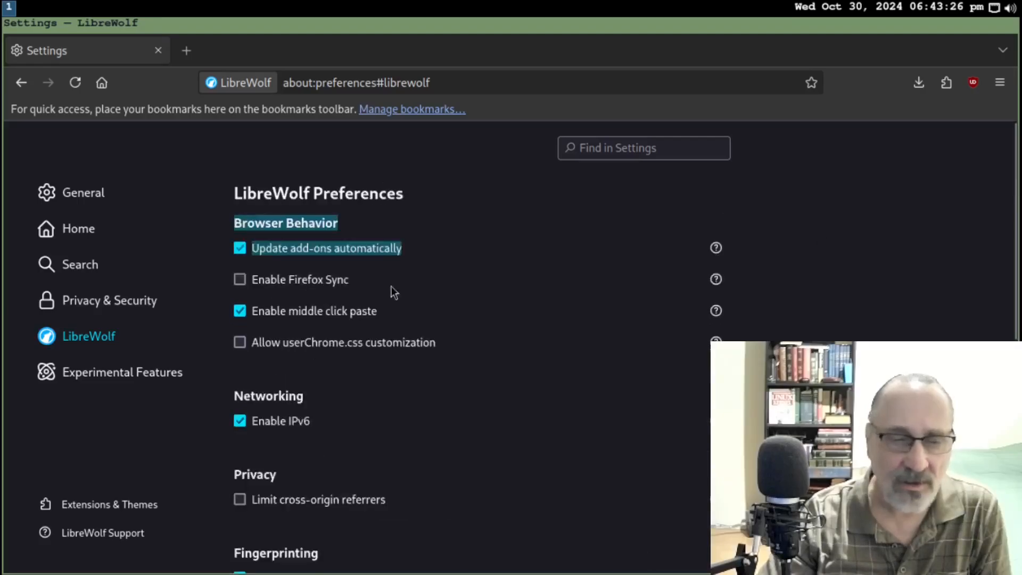
Enable the Dark theme in the Add-ons Manager, and leave only the home page open by closing the Settings tab.
{"action": "left_click", "coordinate": [88, 510]}
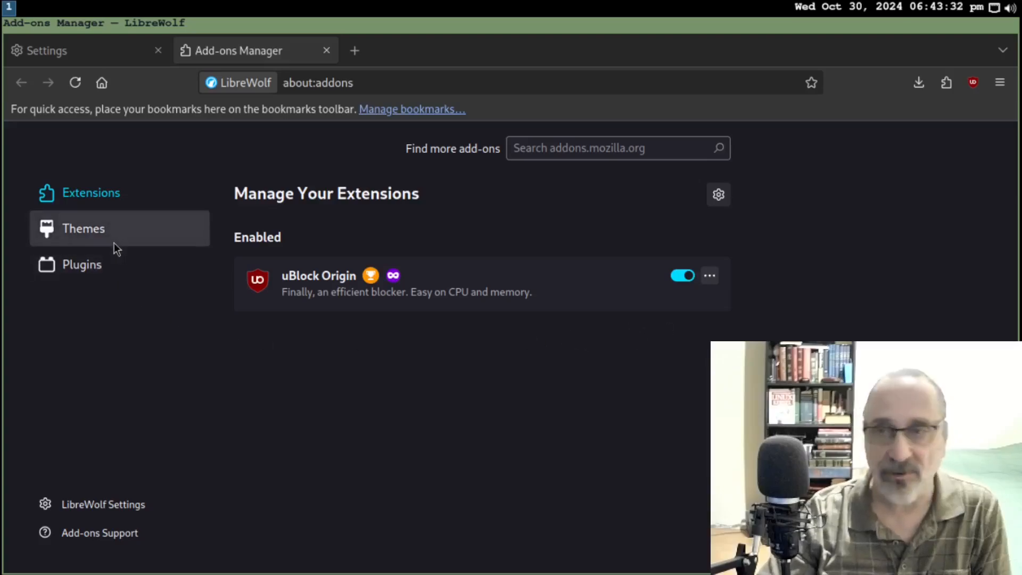
{"action": "left_click", "coordinate": [97, 237]}
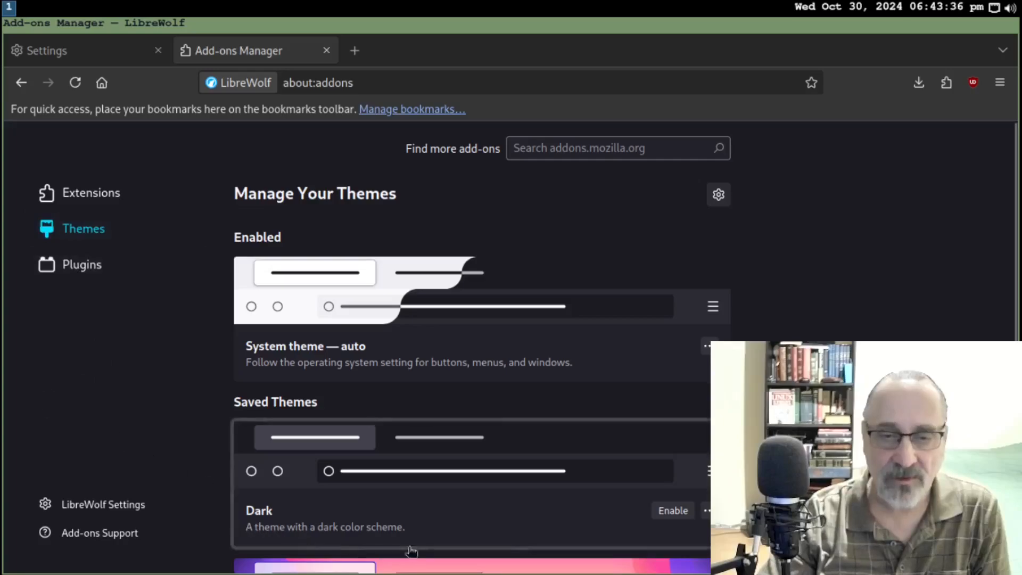
{"action": "left_click", "coordinate": [675, 511]}
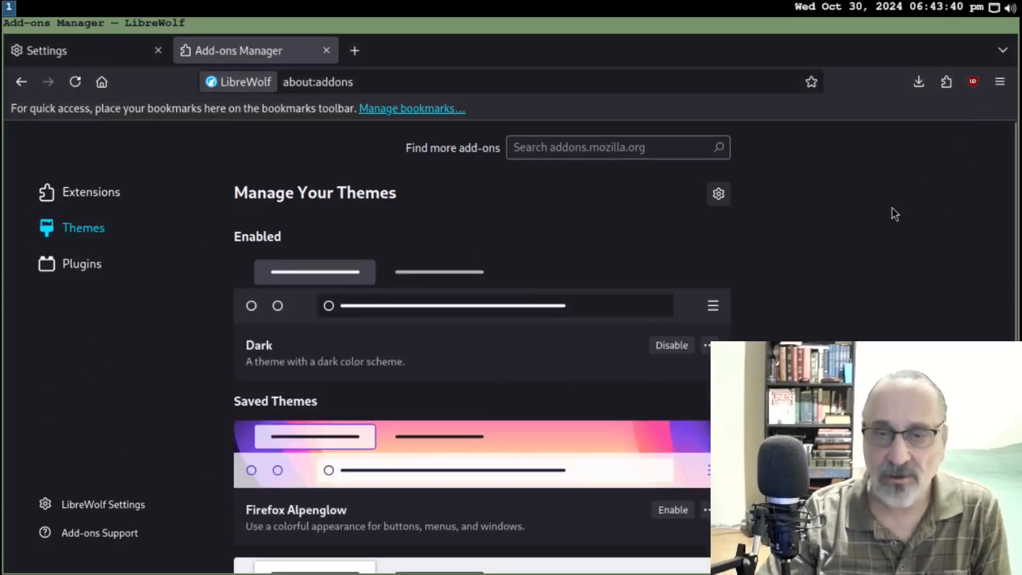
{"action": "left_click", "coordinate": [102, 82]}
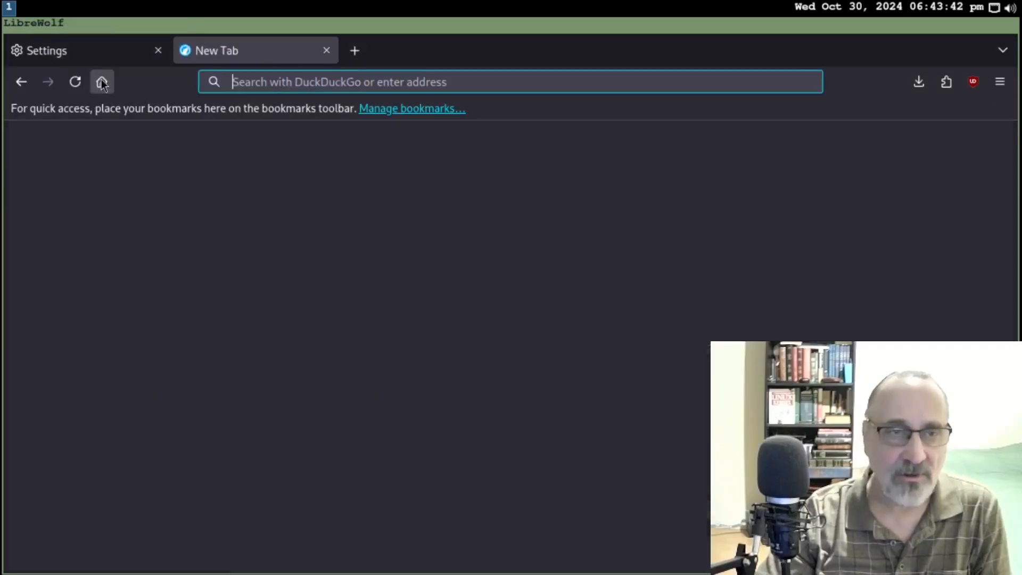
{"action": "left_click", "coordinate": [157, 51]}
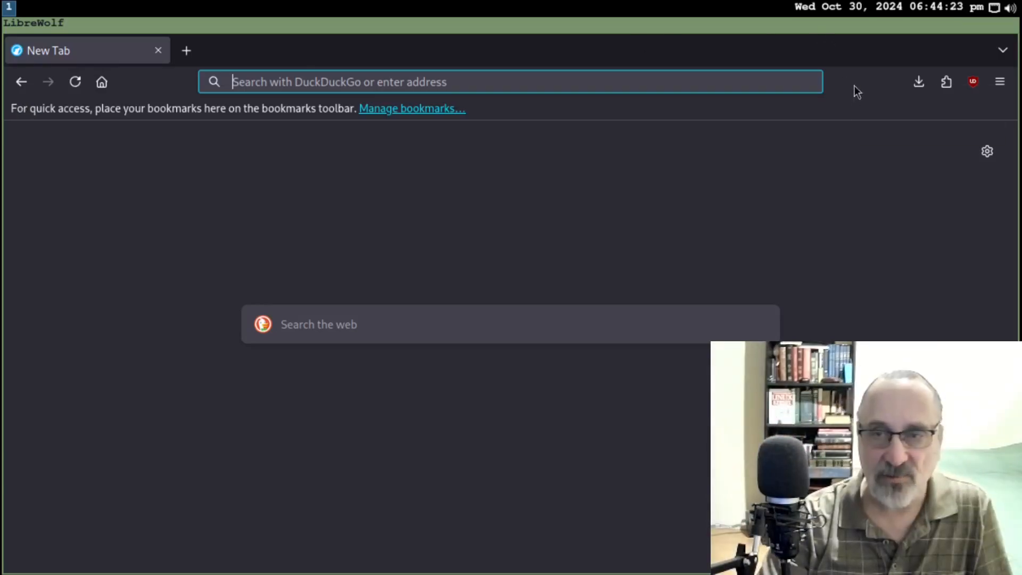
Show the menu bar in LibreWolf and check the browser's version in its About window.
{"action": "right_click", "coordinate": [854, 85]}
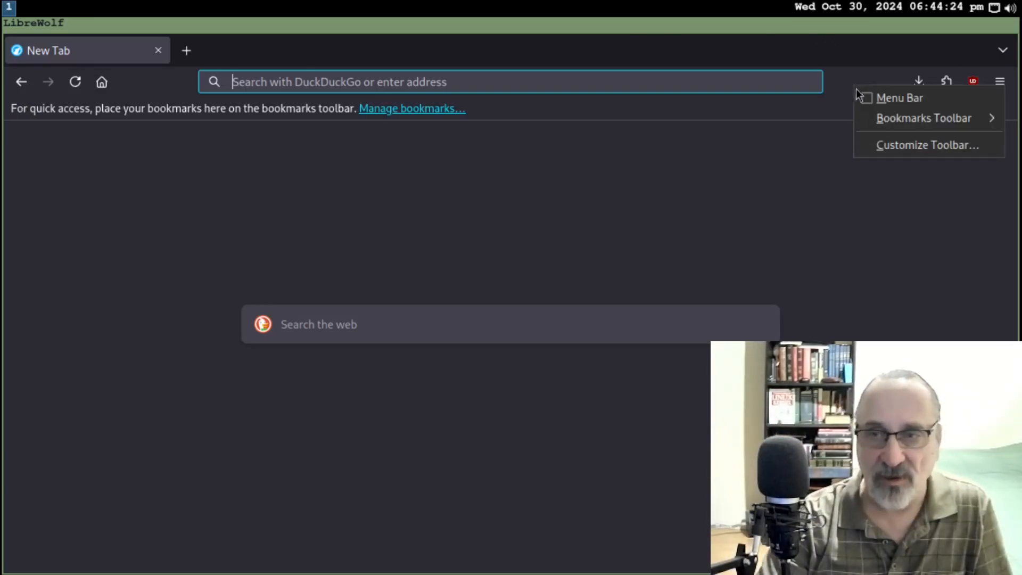
{"action": "left_click", "coordinate": [870, 98]}
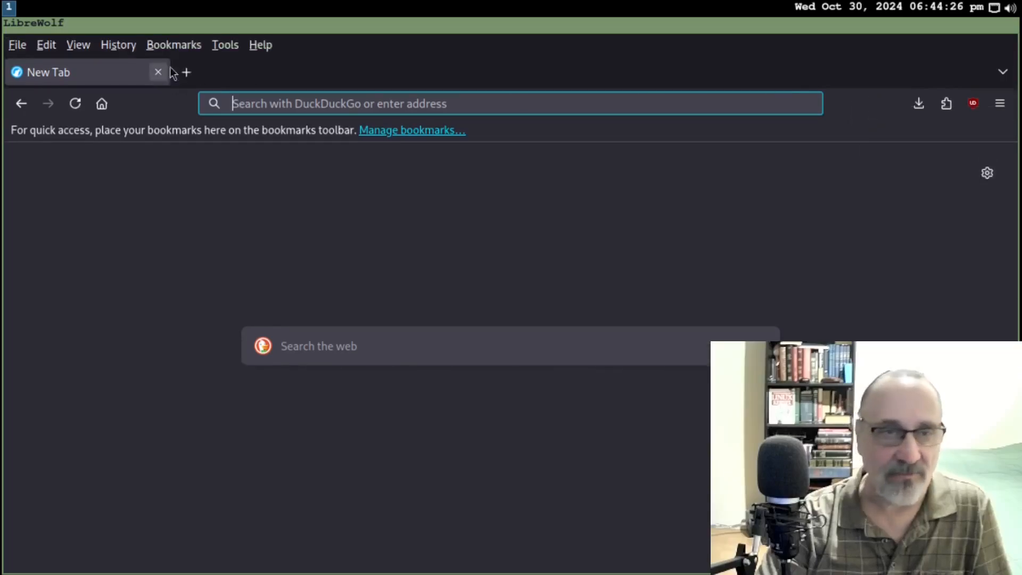
{"action": "left_click", "coordinate": [264, 45]}
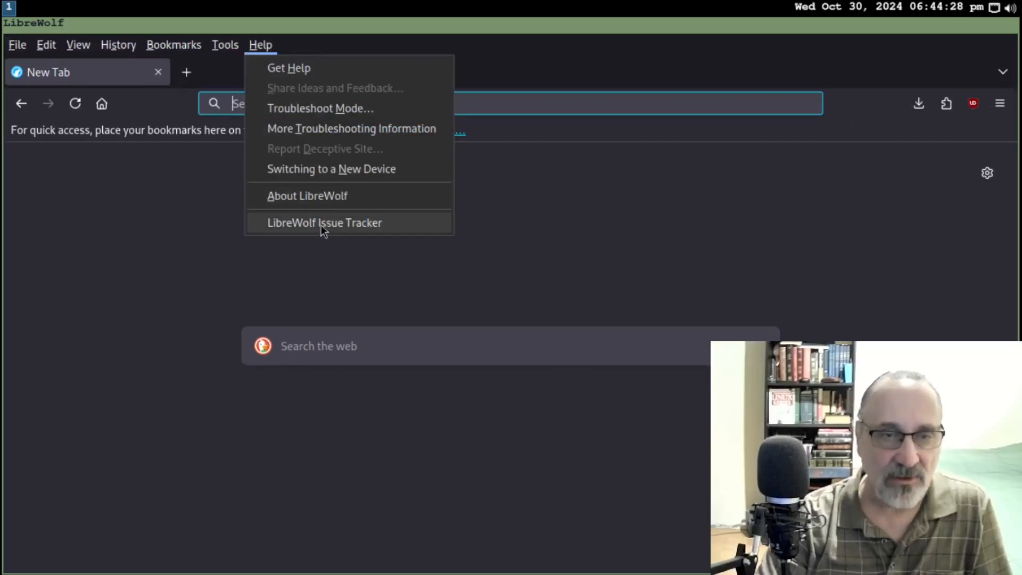
{"action": "left_click", "coordinate": [322, 196]}
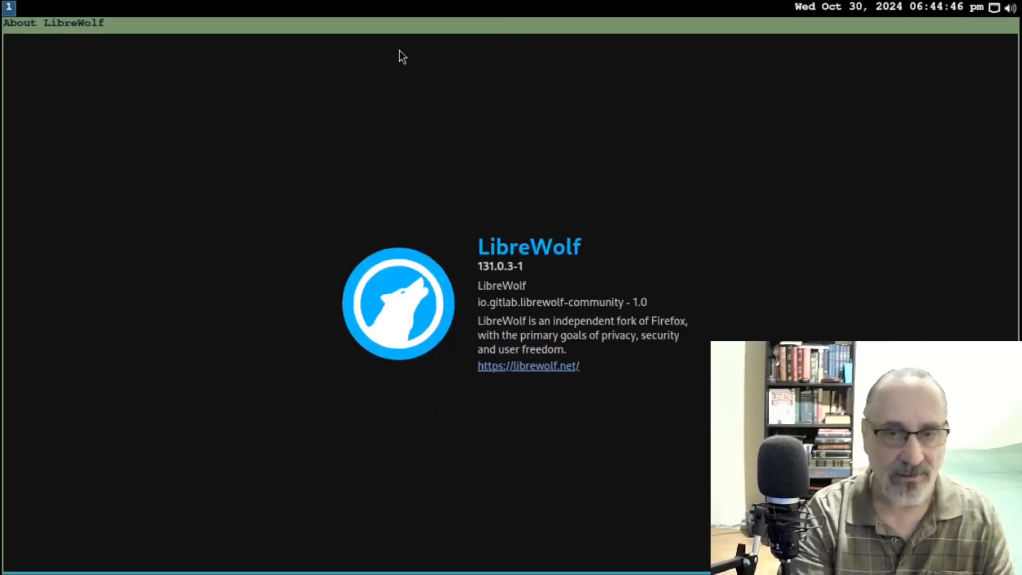
Close LibreWolf, switch to Firefox and check its version in the About window, then dismiss that window.
{"action": "key", "text": "super+shift+q"}
{"action": "key", "text": "super+w"}
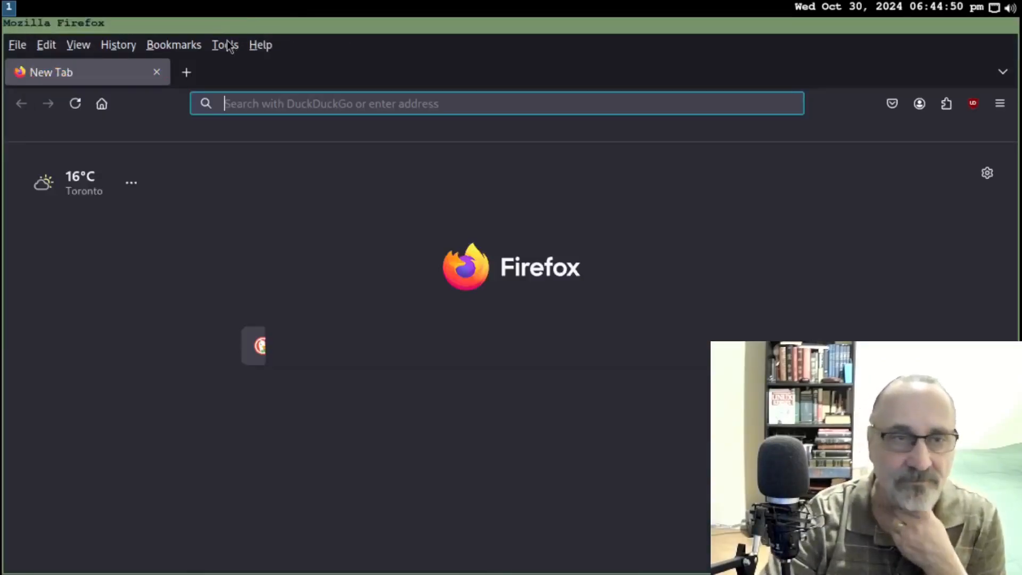
{"action": "left_click", "coordinate": [260, 46]}
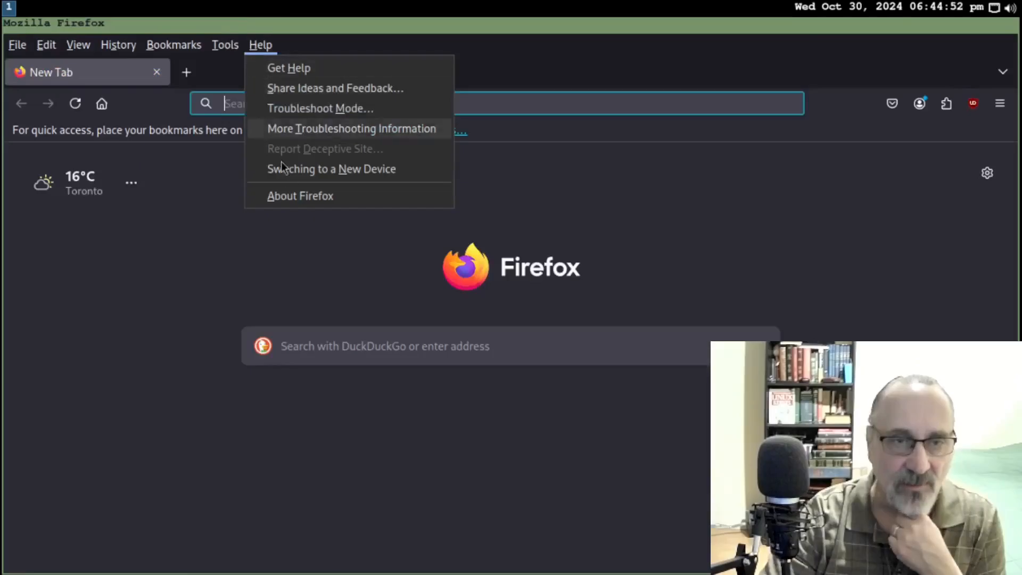
{"action": "left_click", "coordinate": [299, 197]}
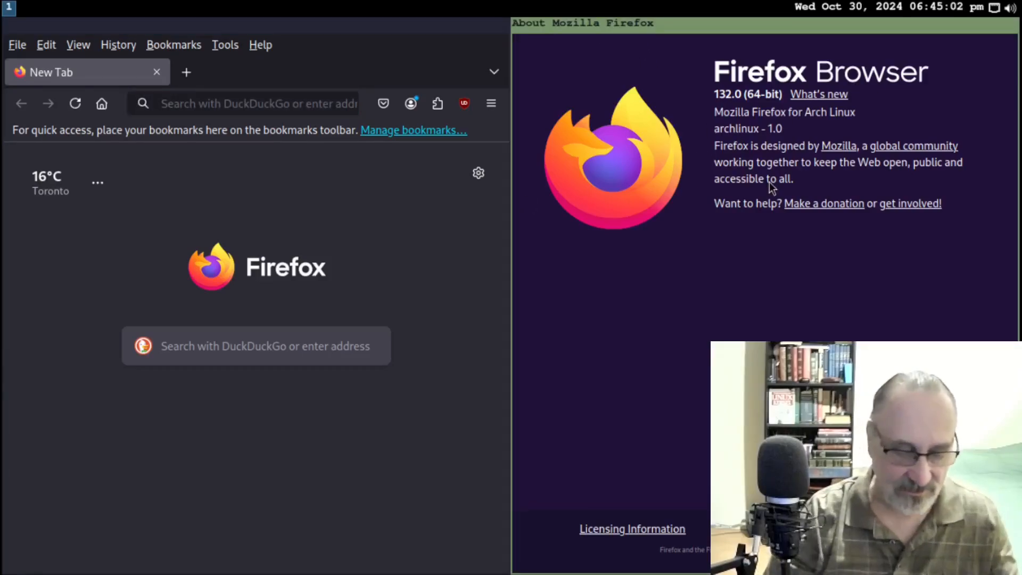
{"action": "key", "text": "Escape"}
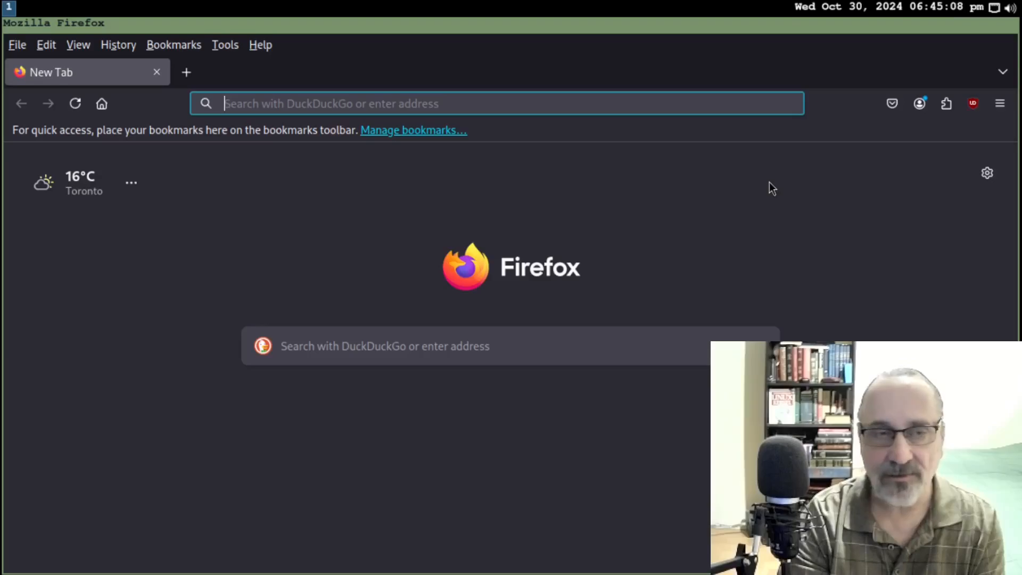
Open archlinux.org and bookmark it as Arch Linux in the Bookmarks Toolbar folder.
{"action": "type", "text": "archlinu"}
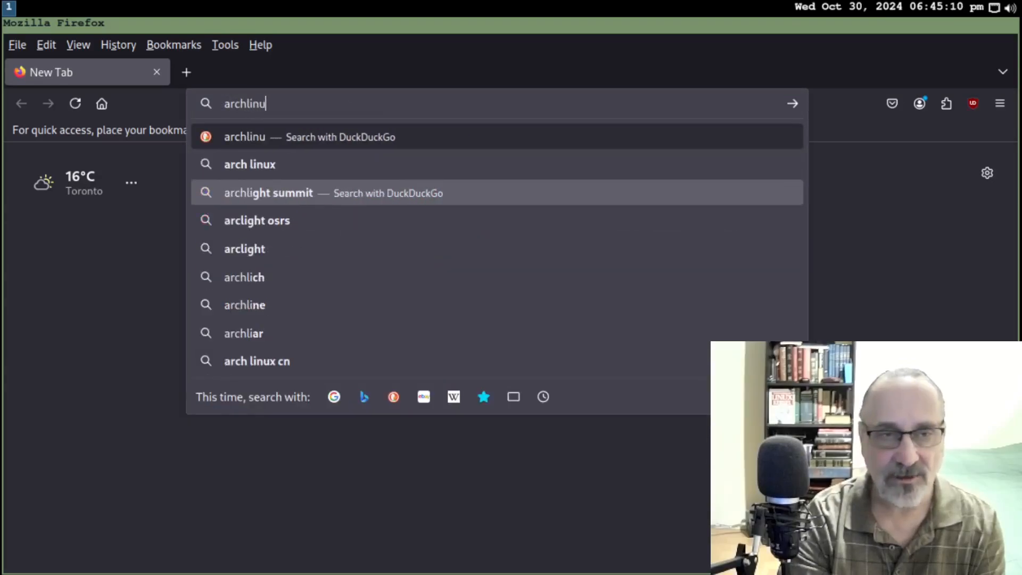
{"action": "type", "text": "x.org"}
{"action": "key", "text": "Return"}
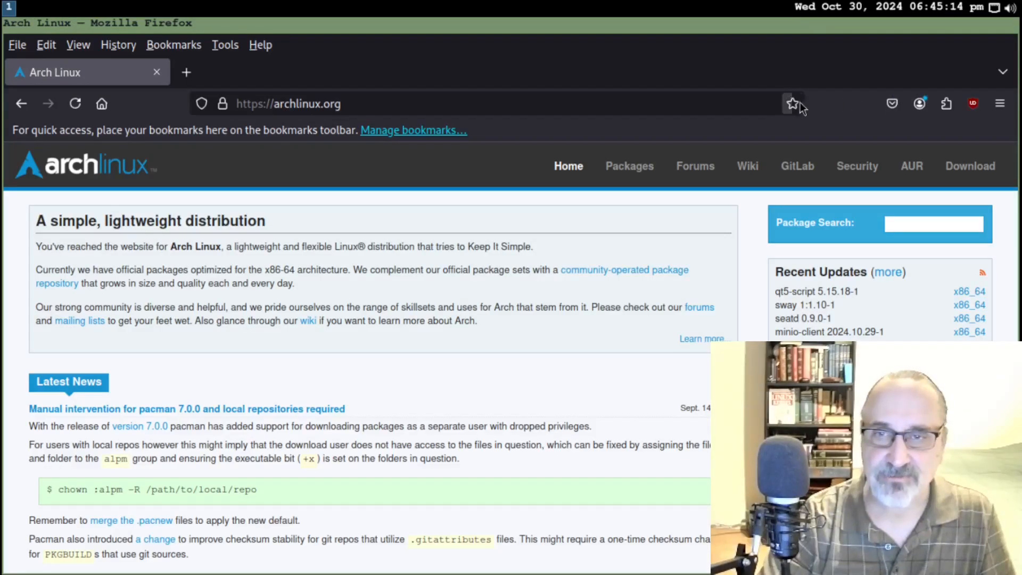
{"action": "left_click", "coordinate": [798, 105]}
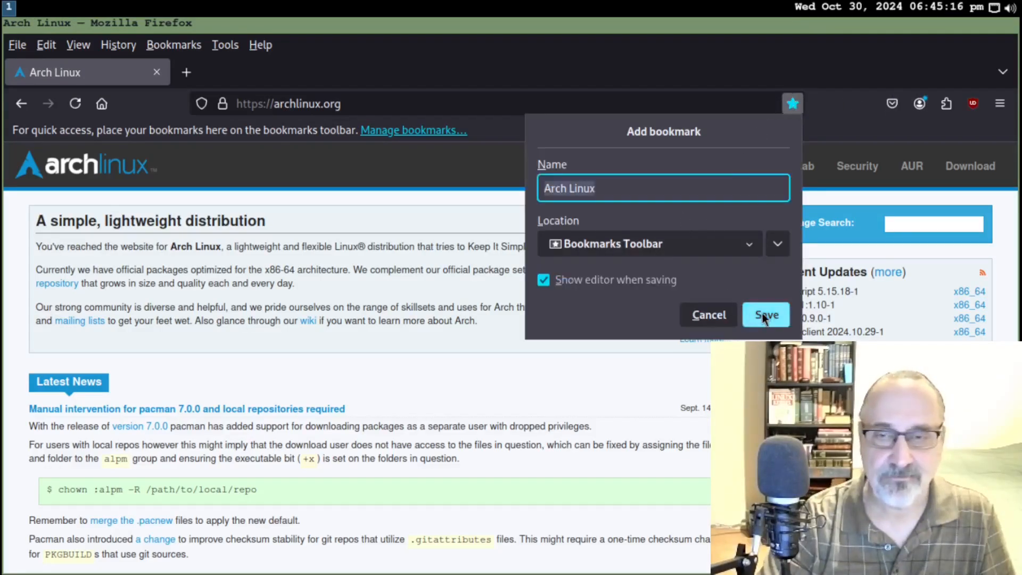
{"action": "left_click", "coordinate": [764, 317]}
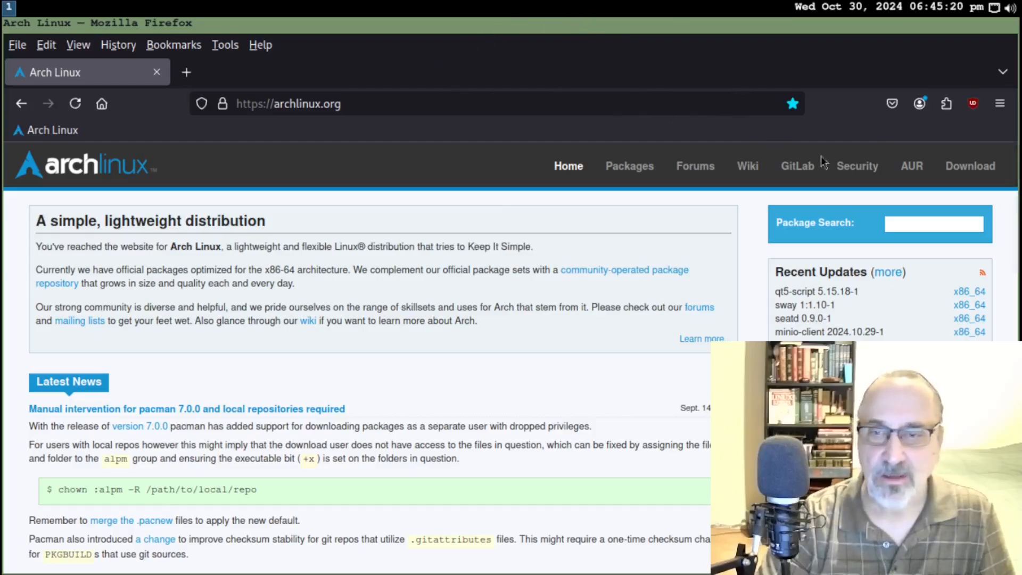
Search the Arch Linux packages for firefox and enlarge the results page to 150%.
{"action": "left_click", "coordinate": [912, 222]}
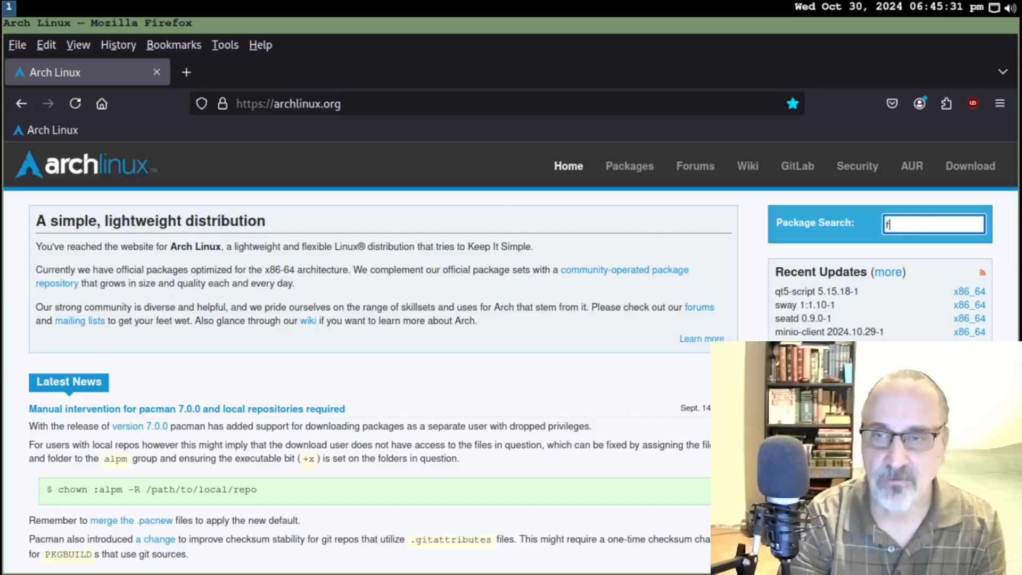
{"action": "type", "text": "fire"}
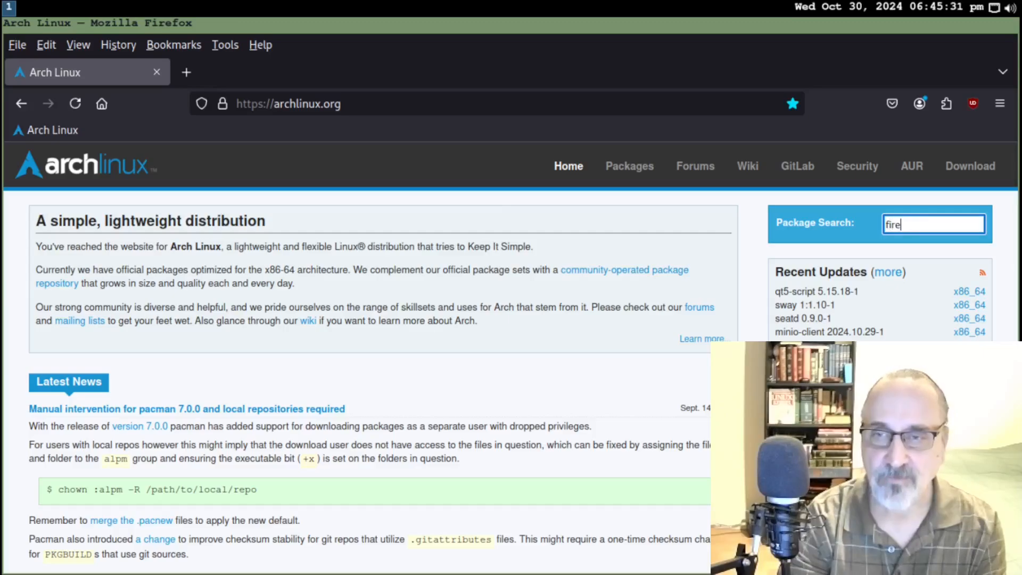
{"action": "type", "text": "fox"}
{"action": "key", "text": "Return"}
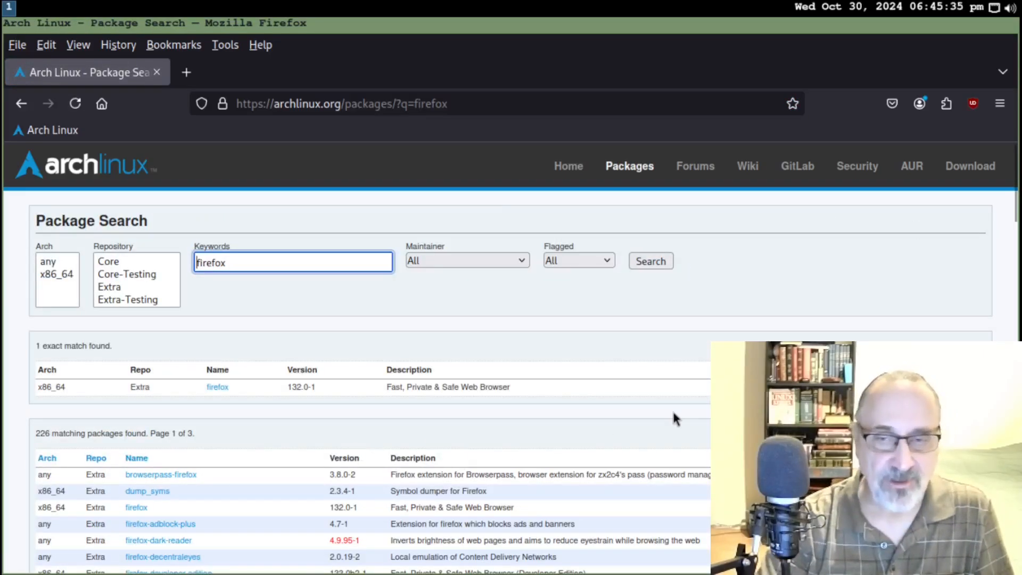
{"action": "left_click", "coordinate": [1000, 104]}
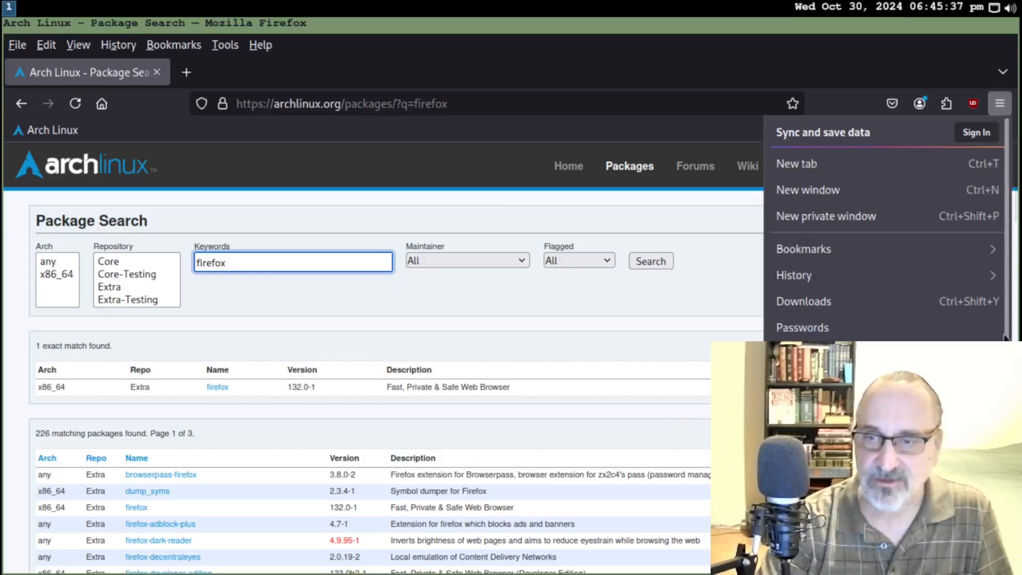
{"action": "left_click", "coordinate": [961, 490]}
{"action": "left_click", "coordinate": [961, 491]}
{"action": "left_click", "coordinate": [961, 491]}
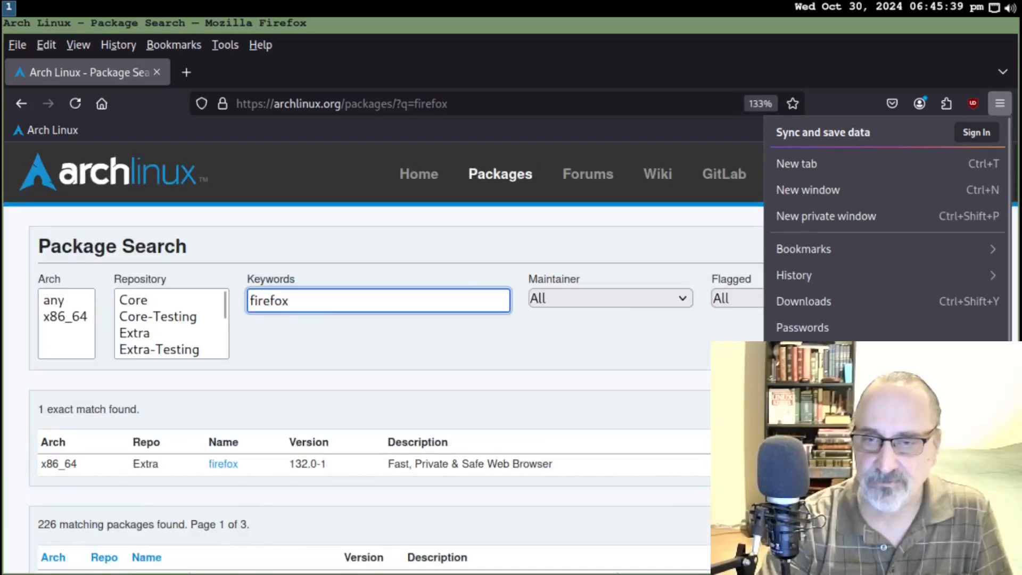
{"action": "left_click", "coordinate": [960, 491]}
{"action": "left_click", "coordinate": [709, 381]}
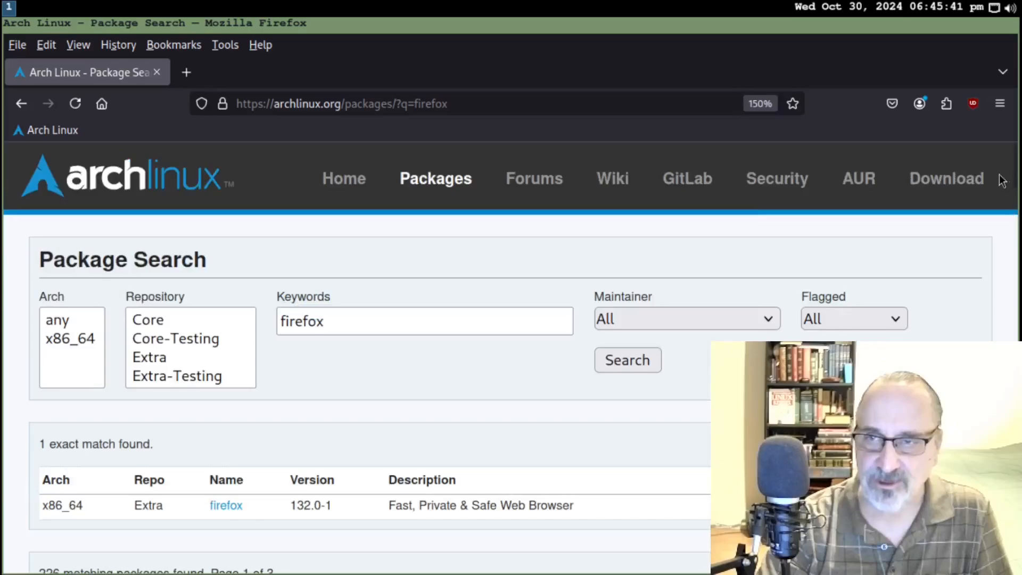
Open the exact-match firefox package and examine its details, including the build and last-updated dates.
{"action": "left_click_drag", "start_coordinate": [1016, 170], "coordinate": [1017, 207]}
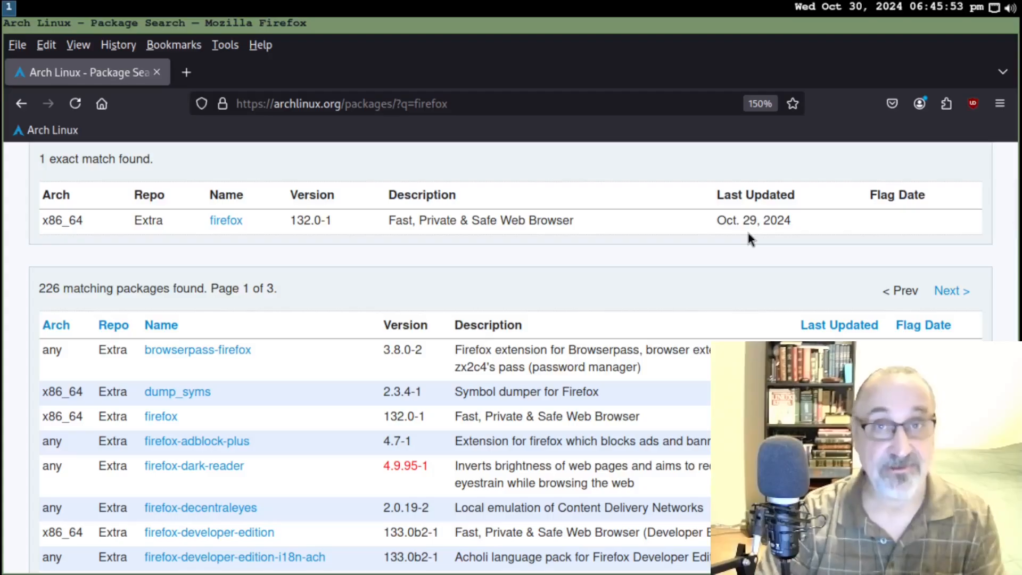
{"action": "left_click", "coordinate": [216, 220]}
{"action": "scroll", "coordinate": [218, 228], "scroll_direction": "down", "scroll_amount": 5}
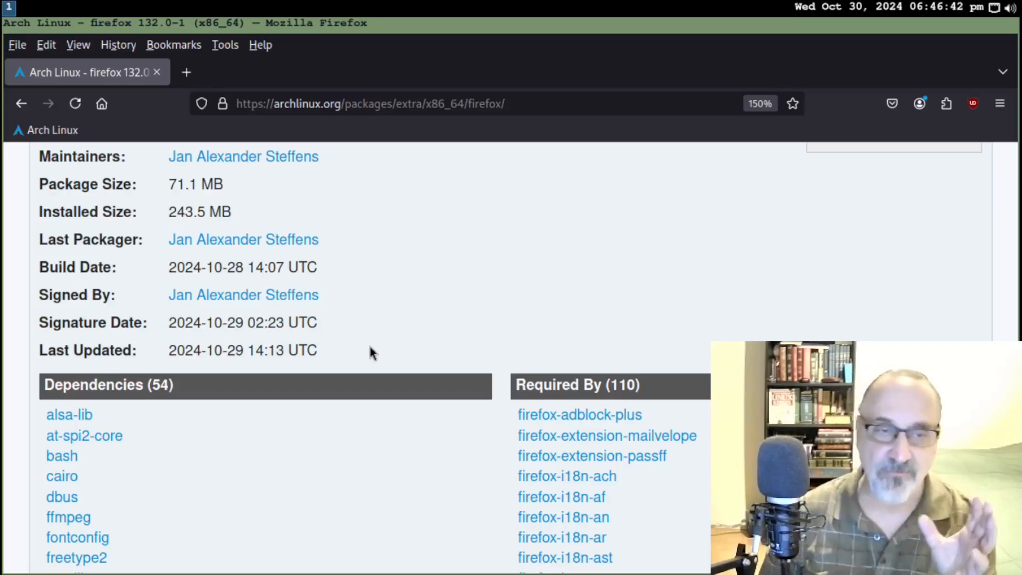
{"action": "scroll", "coordinate": [369, 347], "scroll_direction": "up", "scroll_amount": 5}
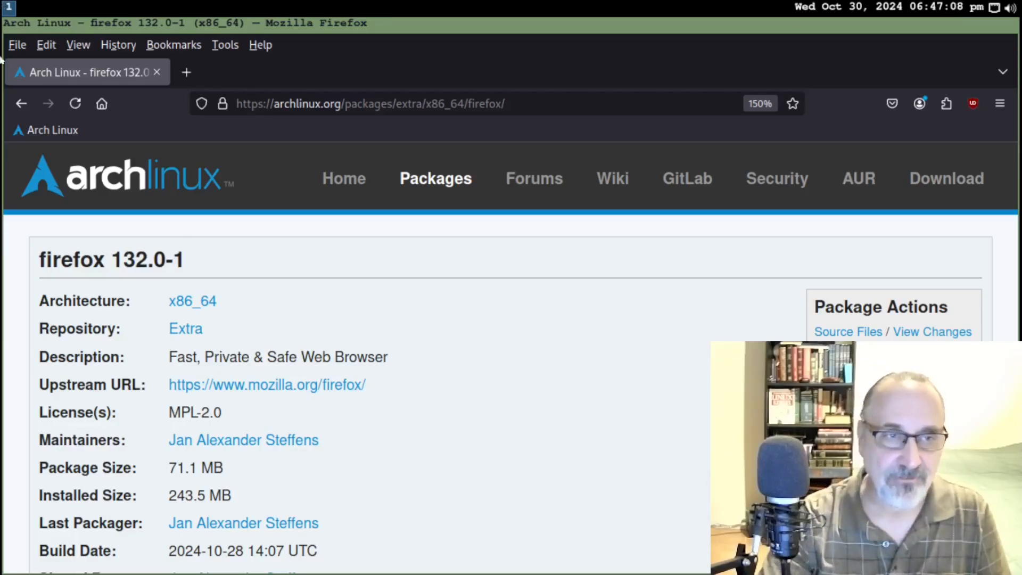
Search the AUR for the librewolf-bin package and enlarge the results page to 133%.
{"action": "left_click", "coordinate": [28, 104]}
{"action": "left_click", "coordinate": [351, 180]}
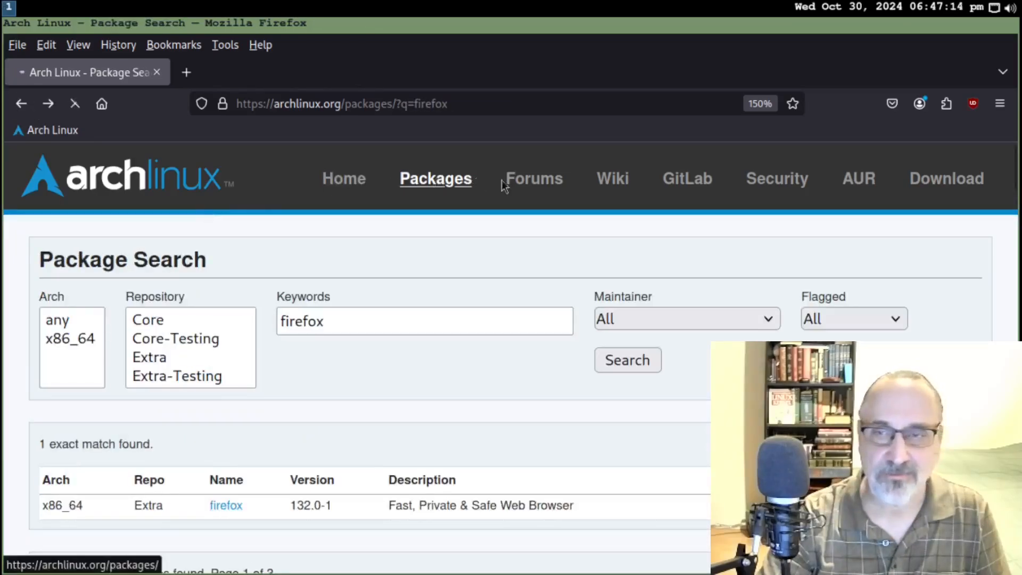
{"action": "left_click", "coordinate": [858, 178]}
{"action": "left_click", "coordinate": [894, 242]}
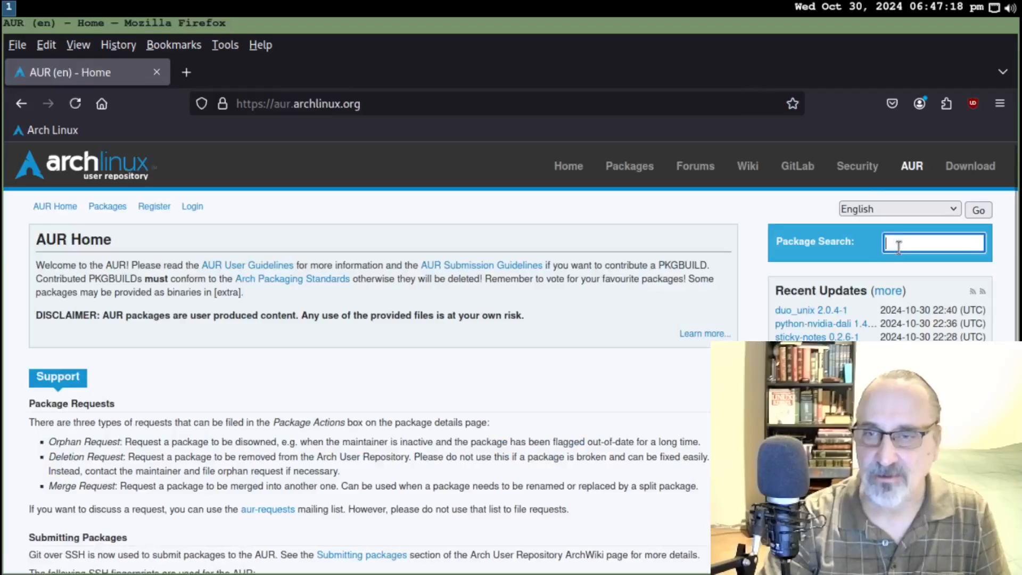
{"action": "type", "text": "librew"}
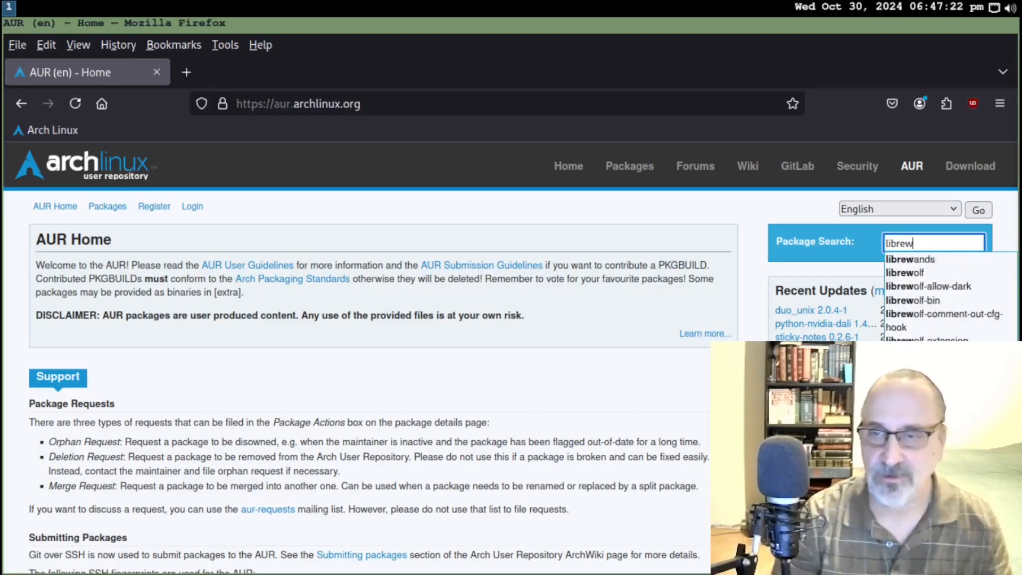
{"action": "left_click", "coordinate": [926, 301]}
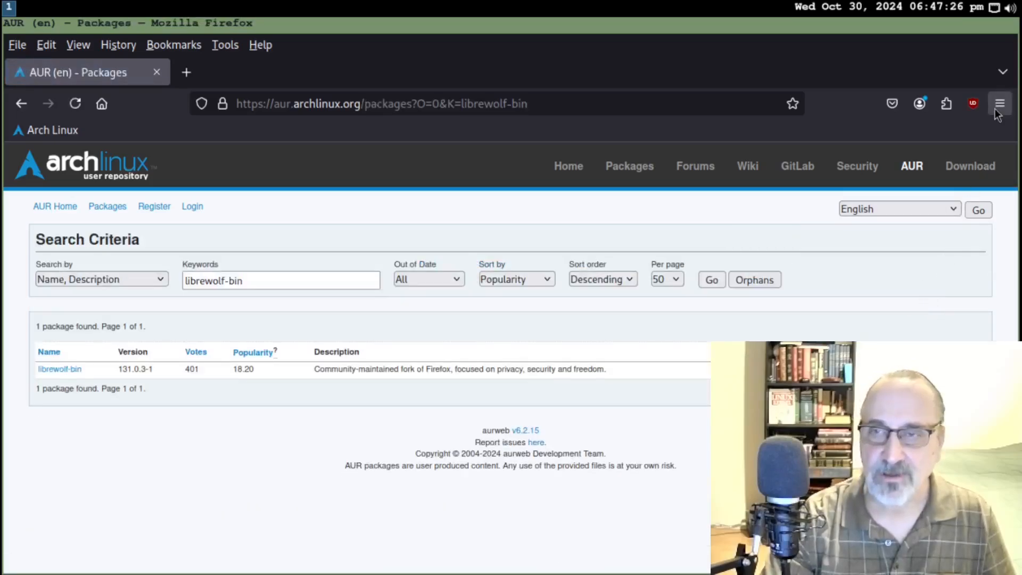
{"action": "left_click", "coordinate": [999, 103]}
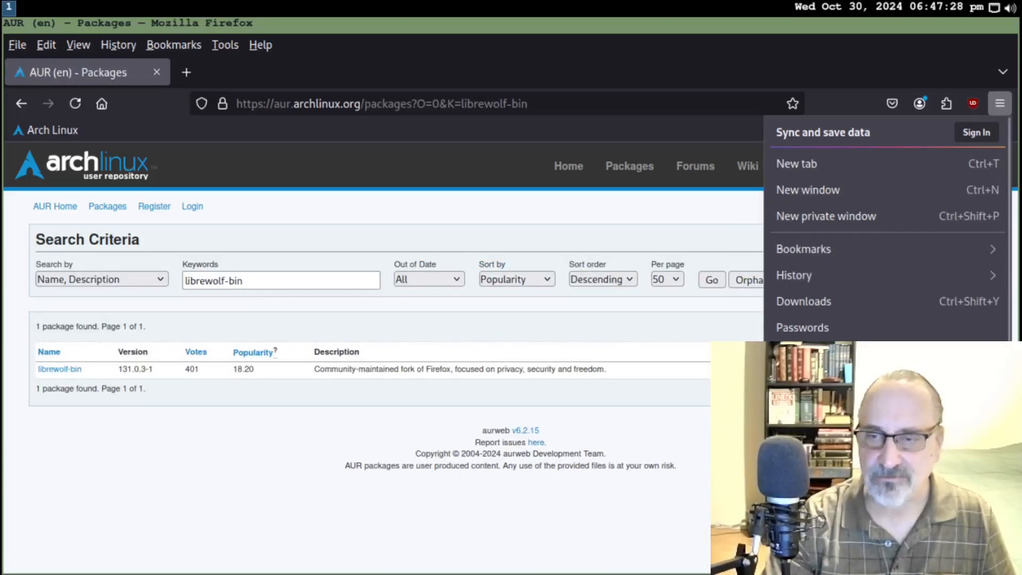
{"action": "left_click", "coordinate": [954, 491]}
{"action": "left_click", "coordinate": [954, 491]}
{"action": "left_click", "coordinate": [954, 491]}
{"action": "left_click", "coordinate": [651, 449]}
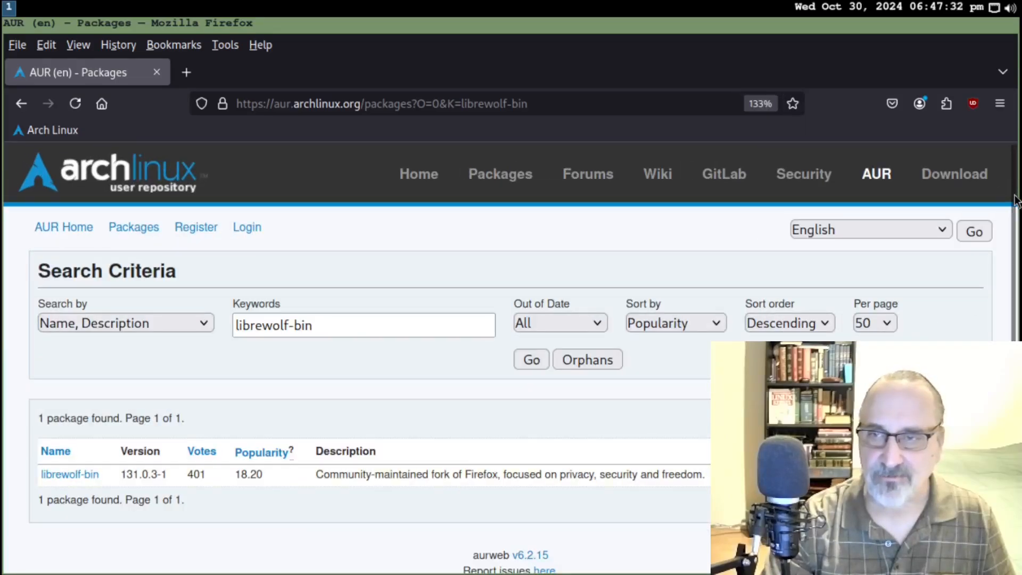
Open the librewolf-bin package page, review its details down to the last-updated date, and close Firefox.
{"action": "scroll", "coordinate": [1012, 186], "scroll_direction": "down", "scroll_amount": 2}
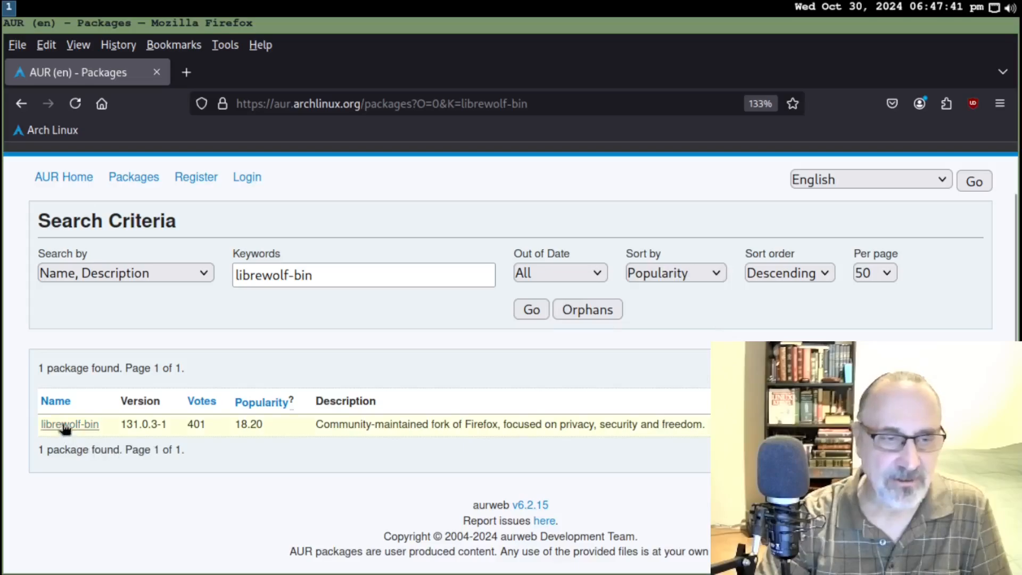
{"action": "left_click", "coordinate": [80, 424]}
{"action": "scroll", "coordinate": [1017, 163], "scroll_direction": "down", "scroll_amount": 5}
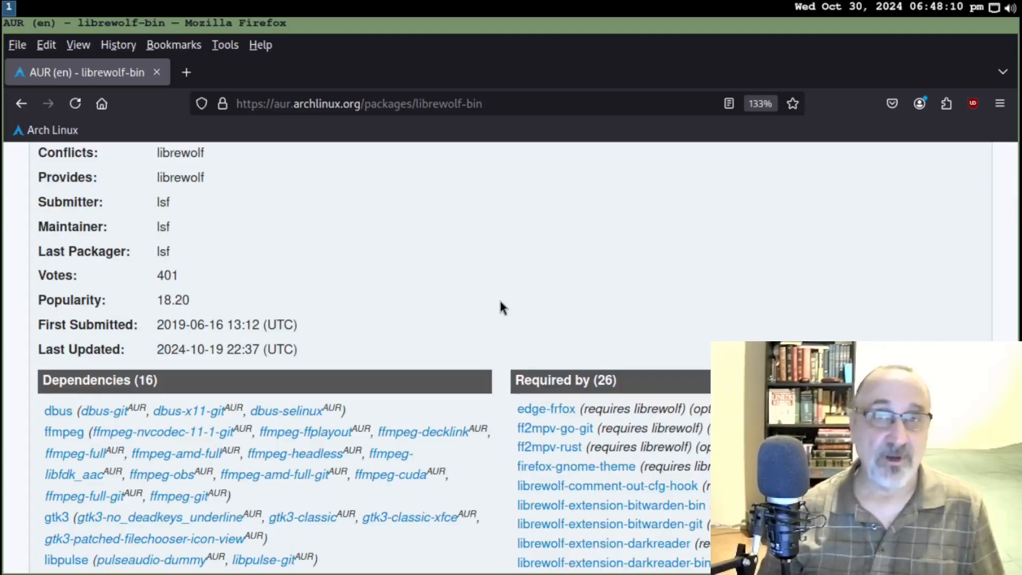
{"action": "scroll", "coordinate": [501, 301], "scroll_direction": "up", "scroll_amount": 8}
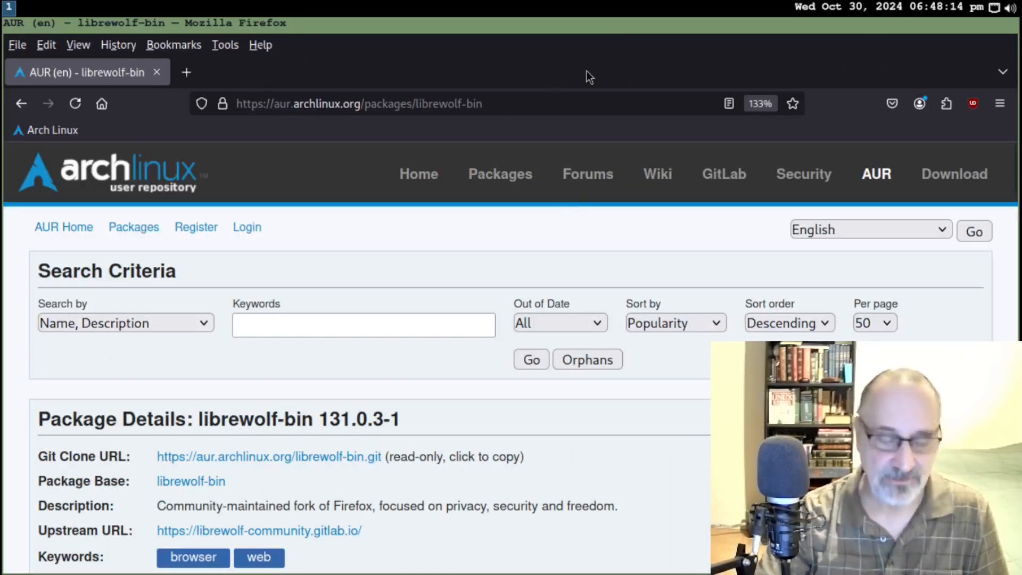
{"action": "key", "text": "super+shift+q"}
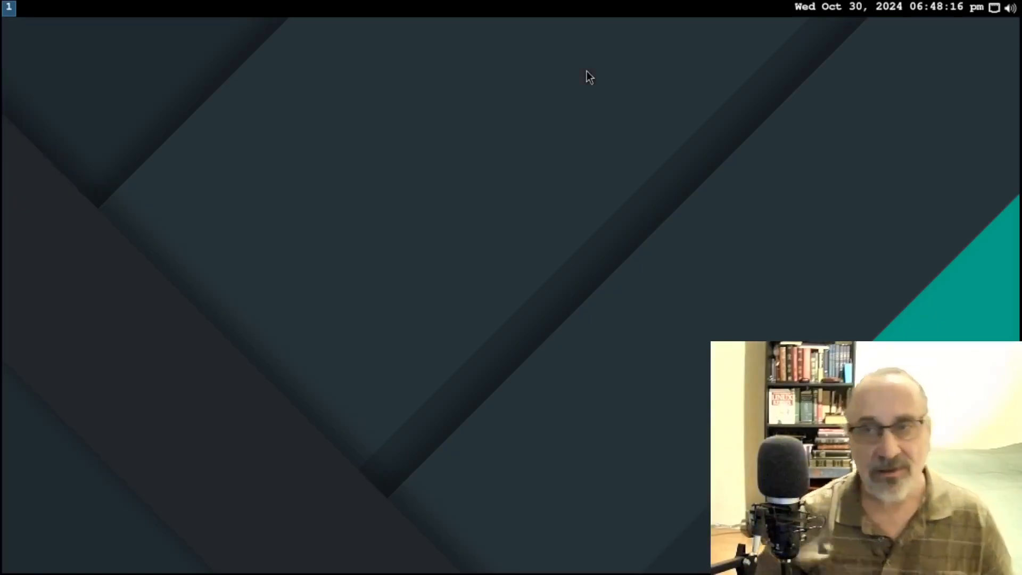